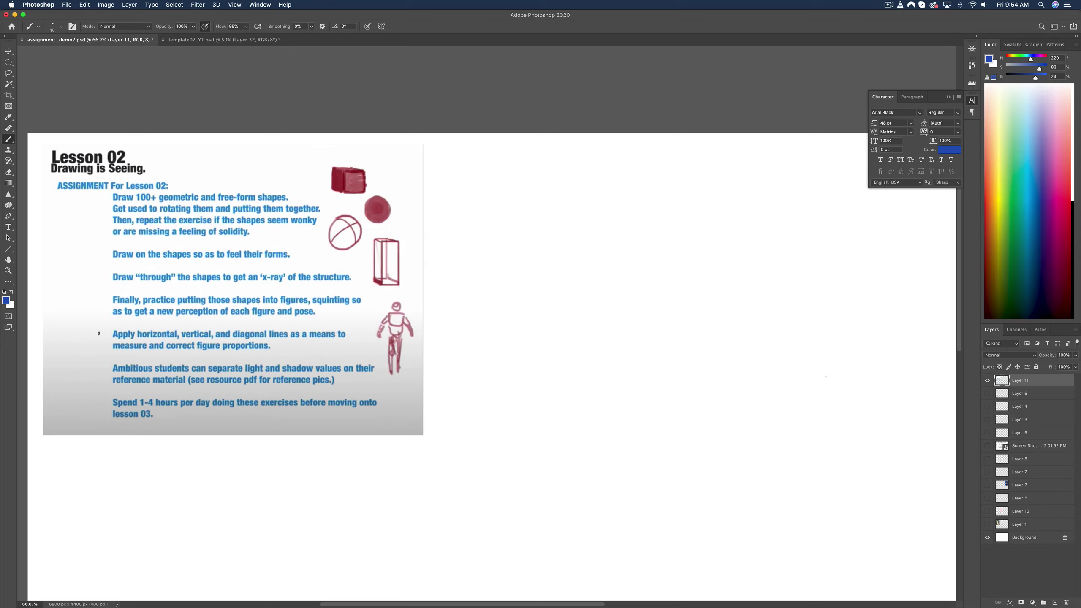
- Hide the assignment layer and, on a new layer, draw a blue S-shaped free-form with cross-contour ellipses and a lengthwise contour
{"action": "left_click", "coordinate": [987, 381]}
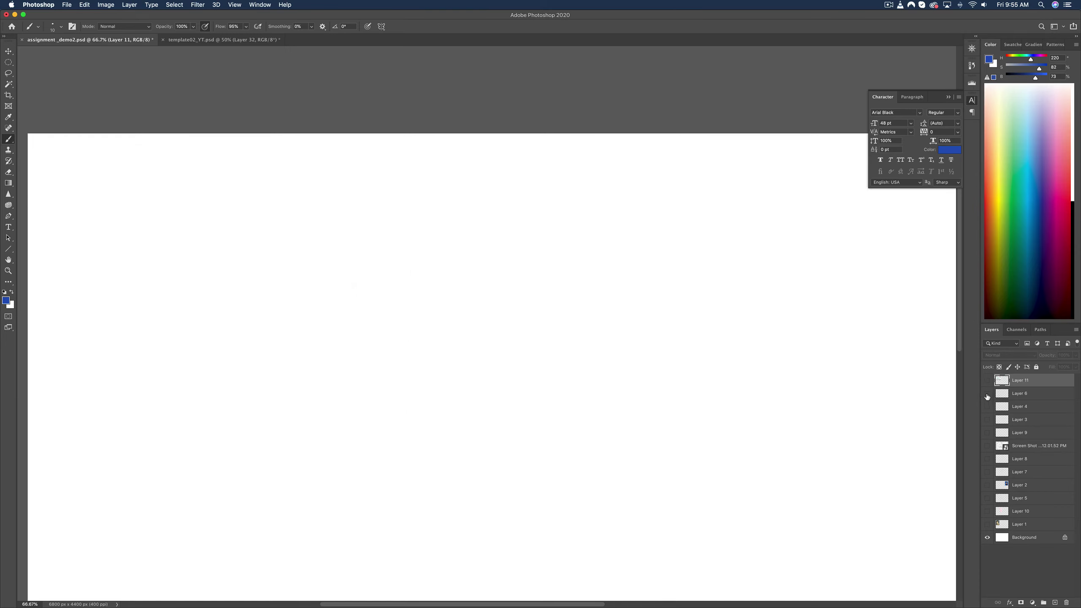
{"action": "left_click", "coordinate": [1054, 602]}
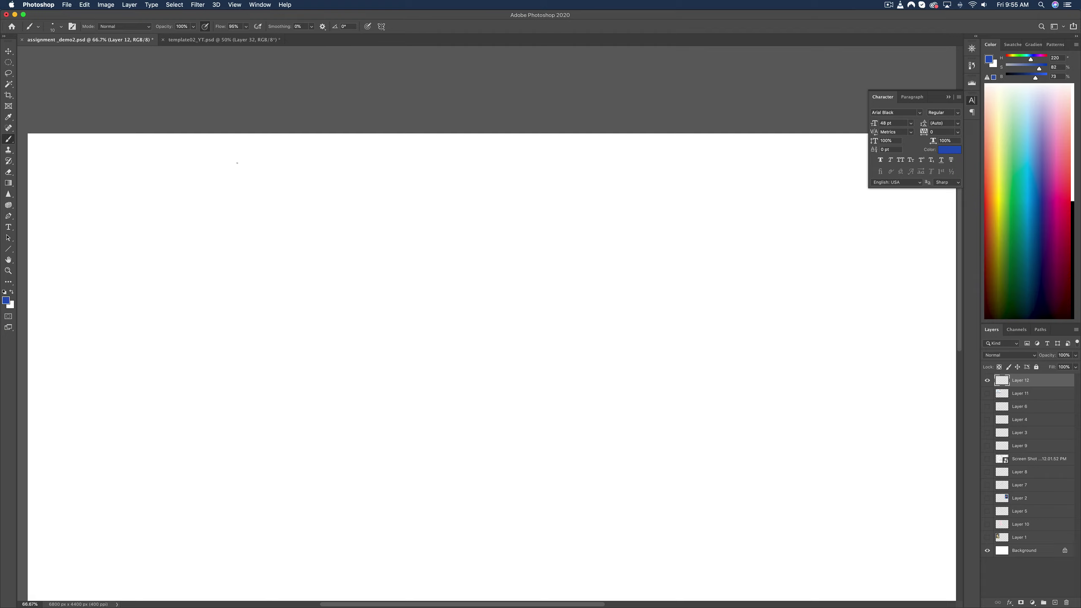
{"action": "mouse_move", "coordinate": [233, 163]}
{"action": "left_mouse_down"}
{"action": "mouse_move", "coordinate": [272, 236]}
{"action": "mouse_move", "coordinate": [273, 198]}
{"action": "mouse_move", "coordinate": [243, 186]}
{"action": "mouse_move", "coordinate": [237, 164]}
{"action": "left_mouse_up"}
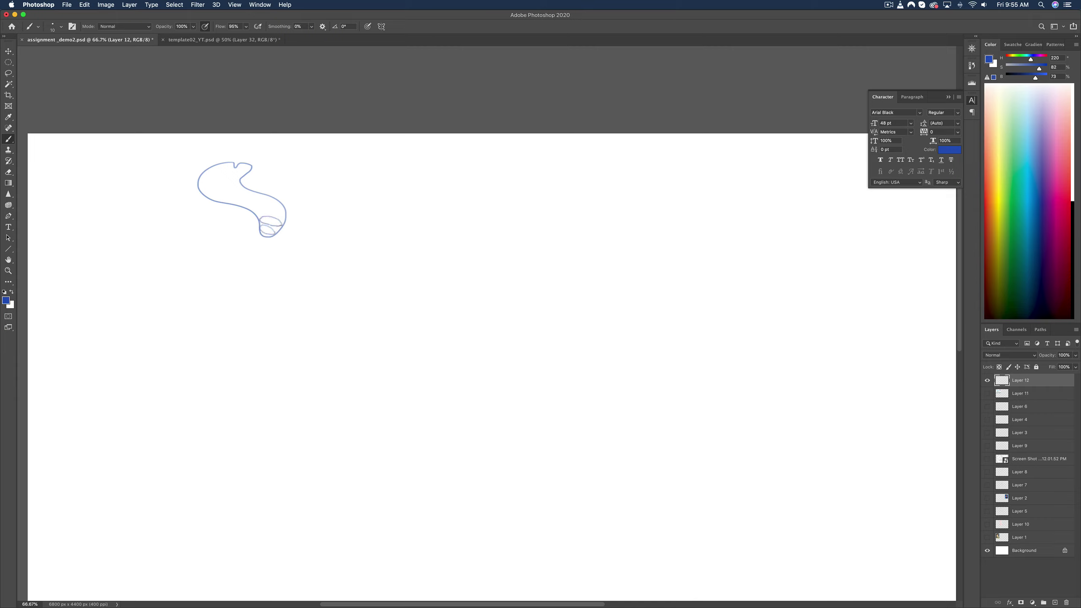
{"action": "mouse_move", "coordinate": [286, 207]}
{"action": "left_mouse_down"}
{"action": "mouse_move", "coordinate": [253, 211]}
{"action": "mouse_move", "coordinate": [282, 203]}
{"action": "mouse_move", "coordinate": [259, 192]}
{"action": "mouse_move", "coordinate": [242, 206]}
{"action": "mouse_move", "coordinate": [253, 200]}
{"action": "mouse_move", "coordinate": [222, 202]}
{"action": "mouse_move", "coordinate": [213, 174]}
{"action": "mouse_move", "coordinate": [198, 182]}
{"action": "mouse_move", "coordinate": [238, 176]}
{"action": "left_mouse_up"}
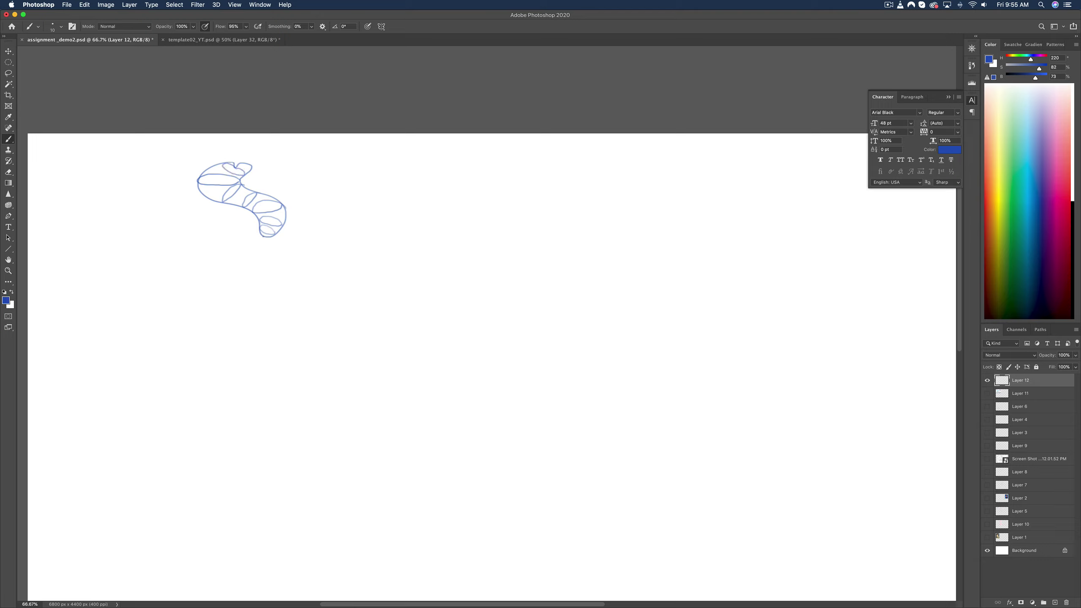
{"action": "left_click_drag", "start_coordinate": [269, 225], "coordinate": [263, 237]}
- Draw a larger curved horn shape beside it with cross contours, dashed hidden curves and a lengthwise centre line
{"action": "mouse_move", "coordinate": [344, 161]}
{"action": "left_mouse_down"}
{"action": "mouse_move", "coordinate": [349, 202]}
{"action": "mouse_move", "coordinate": [439, 232]}
{"action": "mouse_move", "coordinate": [420, 295]}
{"action": "mouse_move", "coordinate": [363, 268]}
{"action": "mouse_move", "coordinate": [321, 227]}
{"action": "mouse_move", "coordinate": [308, 196]}
{"action": "mouse_move", "coordinate": [336, 159]}
{"action": "left_mouse_up"}
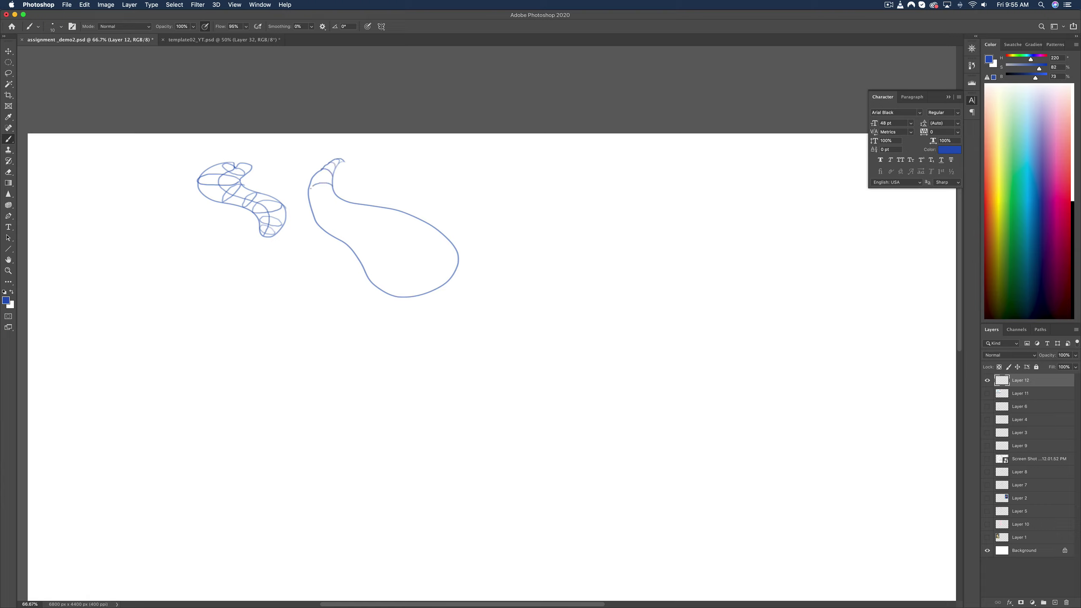
{"action": "mouse_move", "coordinate": [336, 197]}
{"action": "left_mouse_down"}
{"action": "mouse_move", "coordinate": [317, 211]}
{"action": "mouse_move", "coordinate": [320, 226]}
{"action": "mouse_move", "coordinate": [368, 210]}
{"action": "mouse_move", "coordinate": [354, 255]}
{"action": "left_mouse_up"}
{"action": "mouse_move", "coordinate": [439, 230]}
{"action": "left_mouse_down"}
{"action": "mouse_move", "coordinate": [401, 234]}
{"action": "mouse_move", "coordinate": [381, 281]}
{"action": "left_mouse_up"}
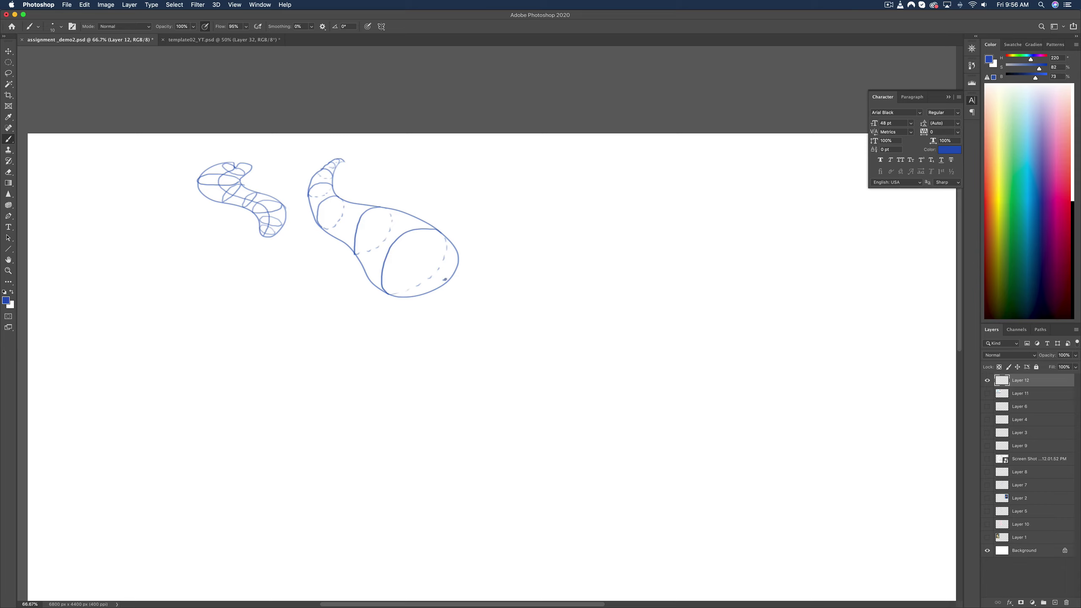
{"action": "mouse_move", "coordinate": [445, 279]}
{"action": "left_mouse_down"}
{"action": "mouse_move", "coordinate": [330, 215]}
{"action": "mouse_move", "coordinate": [326, 178]}
{"action": "left_mouse_up"}
- Draw an upright cone below the S-shape with an elliptical base, a centre axis and horizontal contour bands
{"action": "left_click_drag", "start_coordinate": [181, 258], "coordinate": [165, 316]}
{"action": "mouse_move", "coordinate": [182, 258]}
{"action": "left_mouse_down"}
{"action": "mouse_move", "coordinate": [180, 315]}
{"action": "mouse_move", "coordinate": [200, 320]}
{"action": "mouse_move", "coordinate": [168, 320]}
{"action": "mouse_move", "coordinate": [191, 326]}
{"action": "left_mouse_up"}
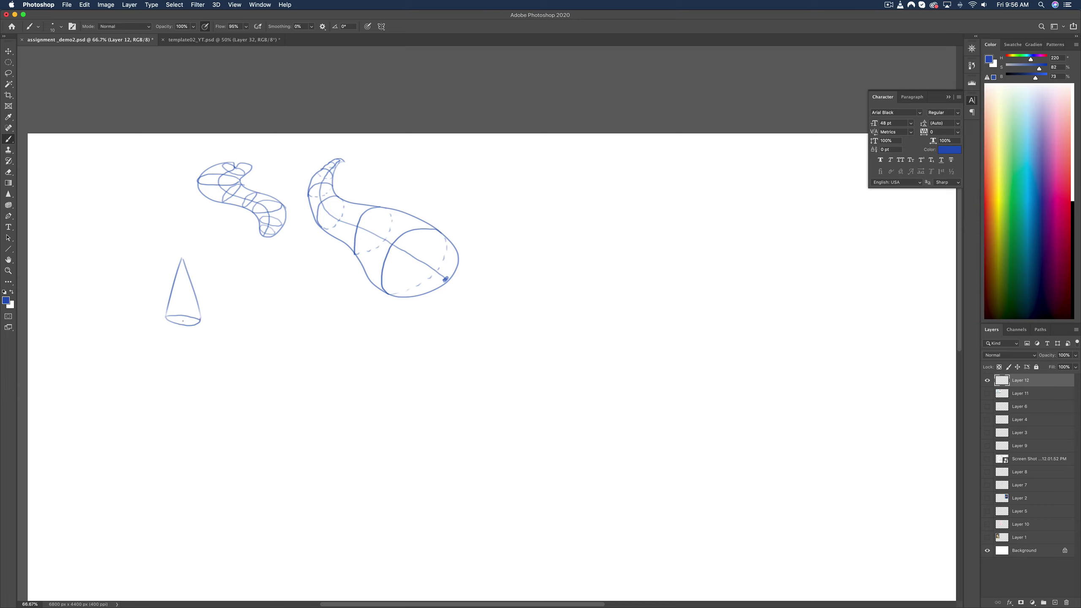
{"action": "left_click_drag", "start_coordinate": [182, 260], "coordinate": [181, 309]}
{"action": "left_click_drag", "start_coordinate": [183, 260], "coordinate": [182, 319]}
{"action": "left_click_drag", "start_coordinate": [179, 281], "coordinate": [191, 278]}
- Draw a sphere to the right of the cone and wrap vertical and horizontal contour lines around it
{"action": "mouse_move", "coordinate": [316, 290]}
{"action": "left_mouse_down"}
{"action": "mouse_move", "coordinate": [278, 294]}
{"action": "mouse_move", "coordinate": [279, 334]}
{"action": "mouse_move", "coordinate": [299, 343]}
{"action": "mouse_move", "coordinate": [329, 328]}
{"action": "mouse_move", "coordinate": [329, 301]}
{"action": "mouse_move", "coordinate": [296, 284]}
{"action": "mouse_move", "coordinate": [323, 292]}
{"action": "left_mouse_up"}
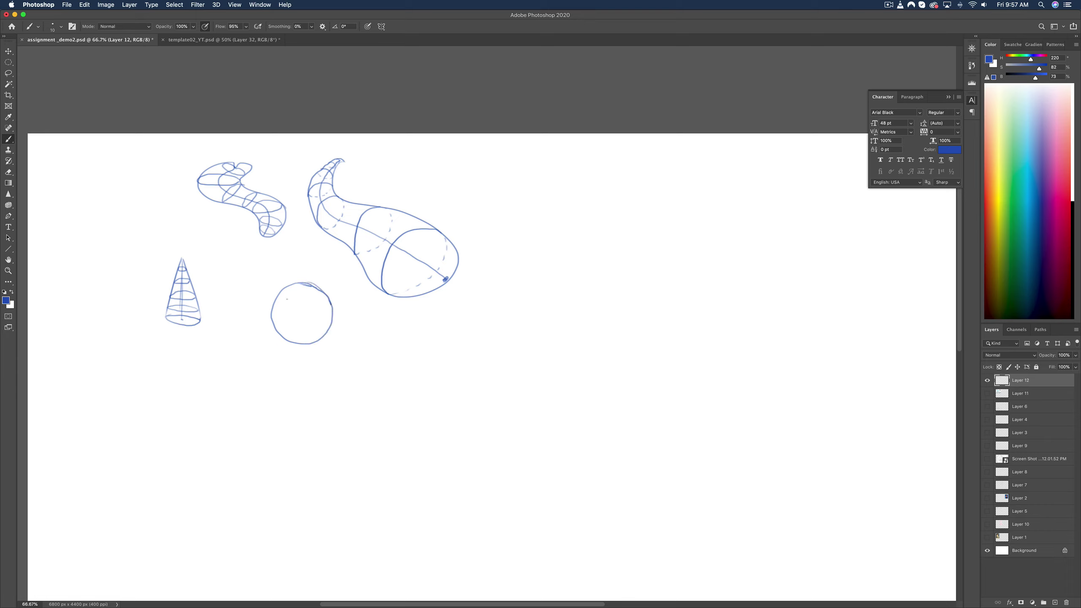
{"action": "mouse_move", "coordinate": [304, 342]}
{"action": "left_mouse_down"}
{"action": "mouse_move", "coordinate": [312, 284]}
{"action": "mouse_move", "coordinate": [287, 328]}
{"action": "left_mouse_up"}
{"action": "mouse_move", "coordinate": [272, 313]}
{"action": "left_mouse_down"}
{"action": "mouse_move", "coordinate": [312, 332]}
{"action": "mouse_move", "coordinate": [306, 311]}
{"action": "mouse_move", "coordinate": [284, 305]}
{"action": "left_mouse_up"}
- Draw a tilted rectangular box face to the lower right of the sphere
{"action": "left_click_drag", "start_coordinate": [396, 329], "coordinate": [382, 375]}
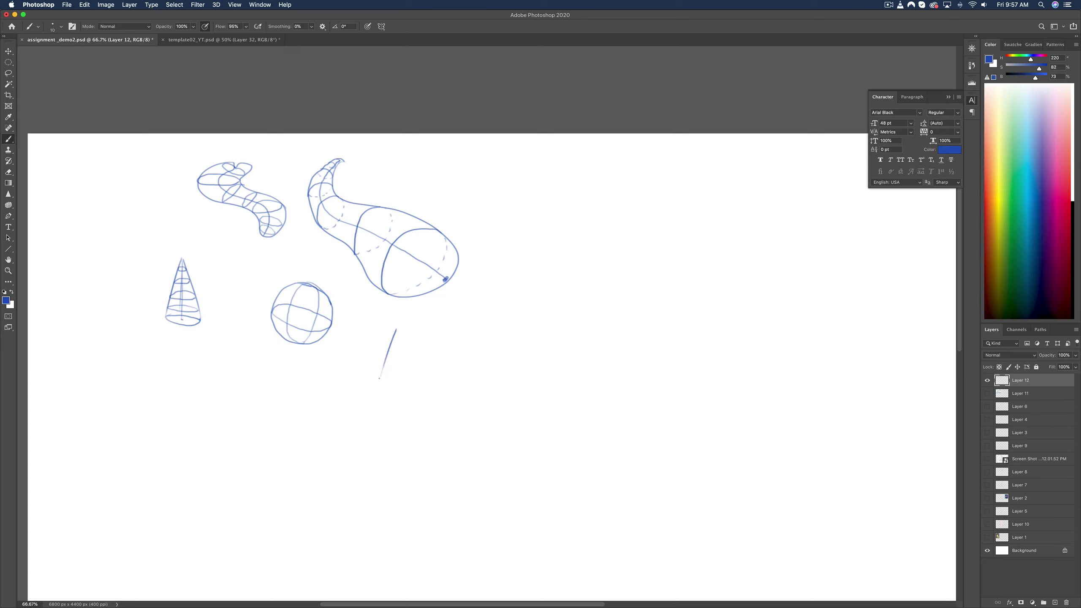
{"action": "left_click_drag", "start_coordinate": [382, 376], "coordinate": [415, 385]}
{"action": "left_click_drag", "start_coordinate": [397, 328], "coordinate": [426, 340]}
{"action": "left_click_drag", "start_coordinate": [431, 342], "coordinate": [415, 386]}
{"action": "left_click_drag", "start_coordinate": [559, 432], "coordinate": [645, 462]}
{"action": "left_click_drag", "start_coordinate": [431, 341], "coordinate": [632, 444]}
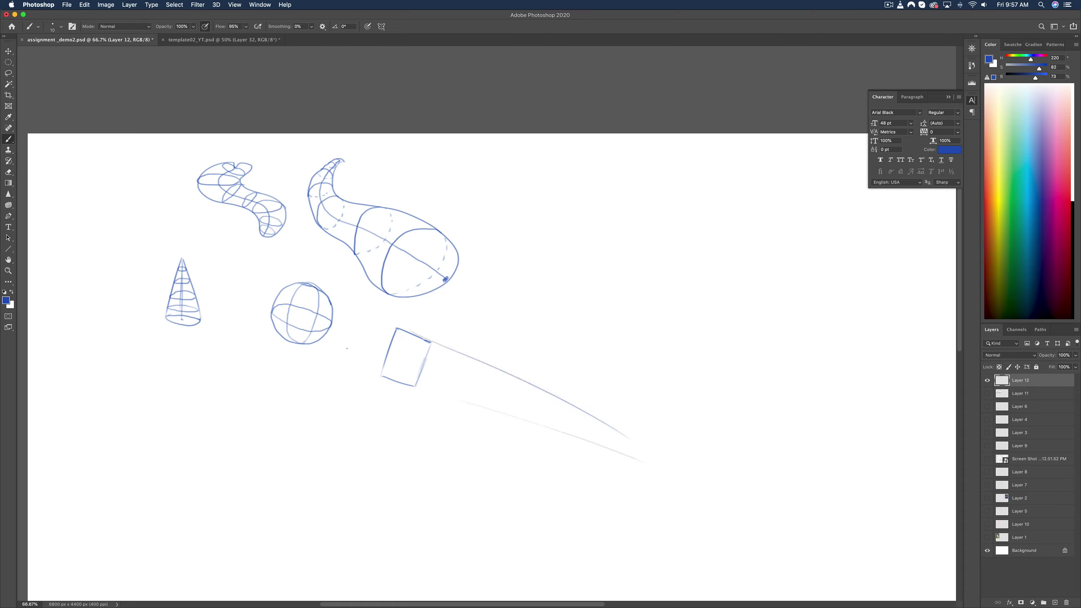
{"action": "key", "text": "super+z"}
{"action": "key", "text": "super+z"}
- Add the box's adjoining side face, centre dots on both faces, and the lines of its receding top and bottom planes
{"action": "left_click_drag", "start_coordinate": [380, 377], "coordinate": [355, 368]}
{"action": "mouse_move", "coordinate": [396, 328]}
{"action": "left_mouse_down"}
{"action": "mouse_move", "coordinate": [361, 322]}
{"action": "mouse_move", "coordinate": [357, 357]}
{"action": "left_mouse_up"}
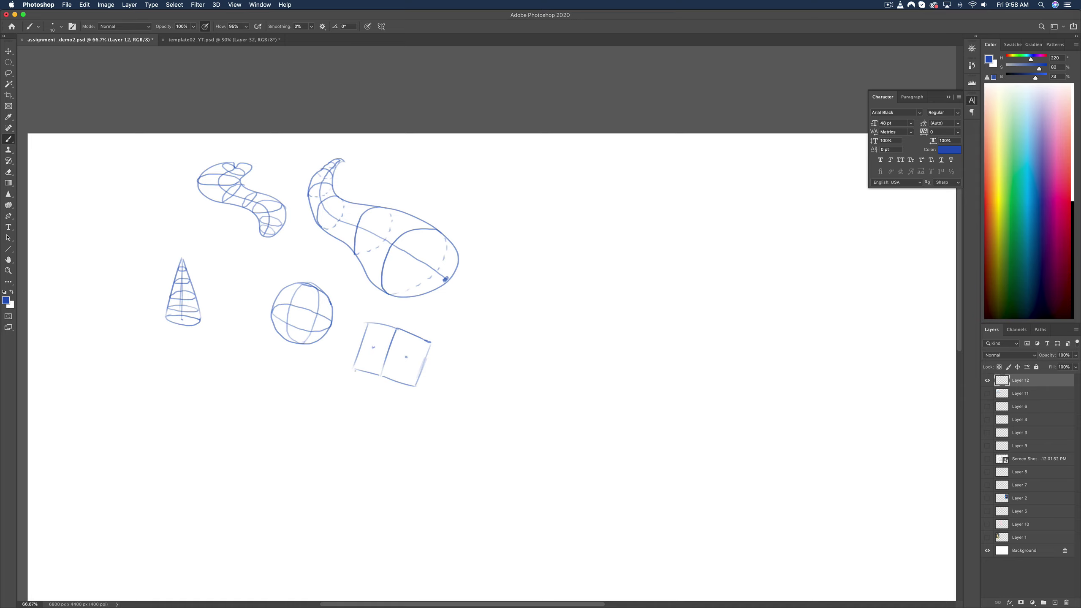
{"action": "left_click_drag", "start_coordinate": [355, 368], "coordinate": [380, 381]}
{"action": "mouse_move", "coordinate": [380, 380]}
{"action": "left_mouse_down"}
{"action": "mouse_move", "coordinate": [412, 388]}
{"action": "mouse_move", "coordinate": [371, 377]}
{"action": "mouse_move", "coordinate": [397, 385]}
{"action": "mouse_move", "coordinate": [383, 383]}
{"action": "left_mouse_up"}
{"action": "key", "text": "ctrl+z"}
{"action": "mouse_move", "coordinate": [404, 336]}
{"action": "left_mouse_down"}
{"action": "mouse_move", "coordinate": [424, 343]}
{"action": "mouse_move", "coordinate": [382, 372]}
{"action": "left_mouse_up"}
{"action": "mouse_move", "coordinate": [388, 376]}
{"action": "left_mouse_down"}
{"action": "mouse_move", "coordinate": [409, 384]}
{"action": "mouse_move", "coordinate": [383, 375]}
{"action": "left_mouse_up"}
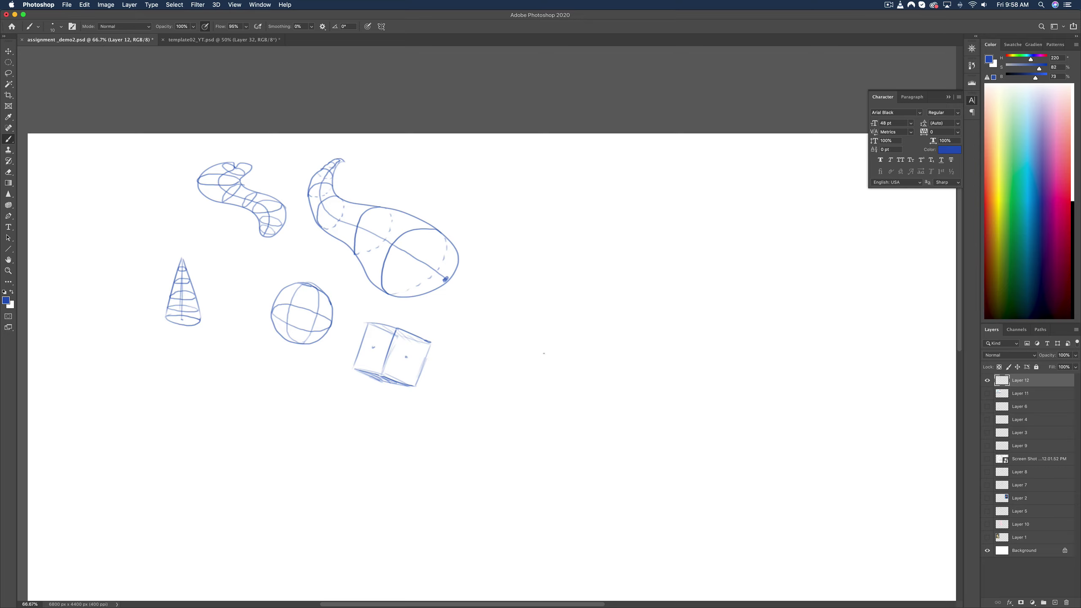
- Draw a corner-on cube to the right of the box, with centre dots on its faces and see-through lines
{"action": "mouse_move", "coordinate": [554, 347]}
{"action": "left_mouse_down"}
{"action": "mouse_move", "coordinate": [518, 367]}
{"action": "mouse_move", "coordinate": [477, 350]}
{"action": "mouse_move", "coordinate": [518, 333]}
{"action": "mouse_move", "coordinate": [560, 348]}
{"action": "left_mouse_up"}
{"action": "left_click_drag", "start_coordinate": [518, 368], "coordinate": [517, 400]}
{"action": "mouse_move", "coordinate": [555, 348]}
{"action": "left_mouse_down"}
{"action": "mouse_move", "coordinate": [553, 385]}
{"action": "mouse_move", "coordinate": [516, 404]}
{"action": "left_mouse_up"}
{"action": "mouse_move", "coordinate": [477, 352]}
{"action": "left_mouse_down"}
{"action": "mouse_move", "coordinate": [480, 390]}
{"action": "mouse_move", "coordinate": [517, 406]}
{"action": "left_mouse_up"}
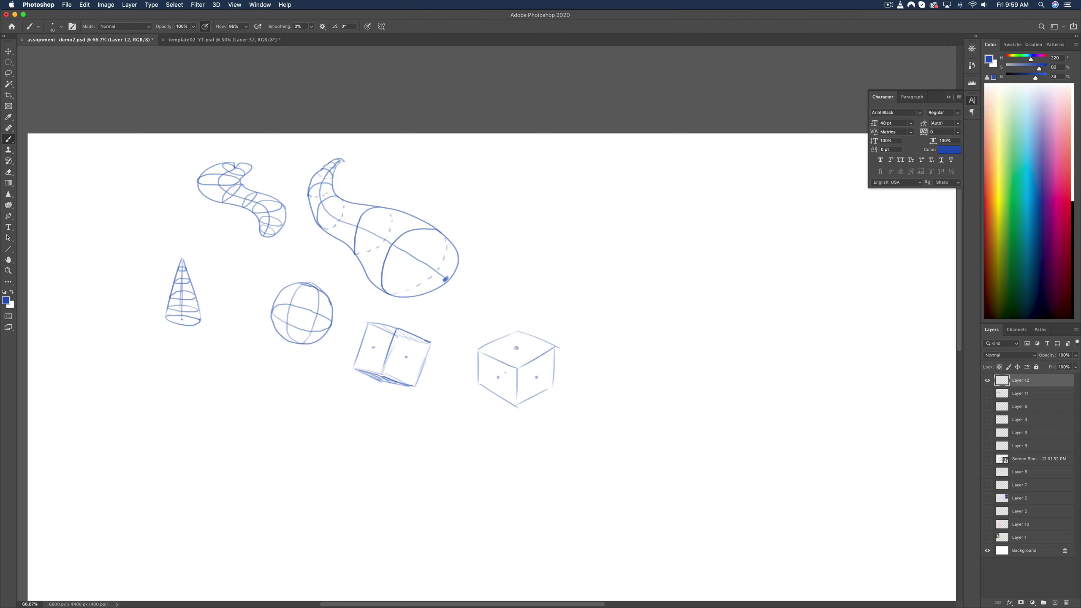
{"action": "mouse_move", "coordinate": [516, 384]}
{"action": "left_mouse_down"}
{"action": "mouse_move", "coordinate": [516, 407]}
{"action": "mouse_move", "coordinate": [517, 392]}
{"action": "left_mouse_up"}
{"action": "mouse_move", "coordinate": [517, 332]}
{"action": "left_mouse_down"}
{"action": "mouse_move", "coordinate": [516, 359]}
{"action": "mouse_move", "coordinate": [548, 389]}
{"action": "mouse_move", "coordinate": [480, 383]}
{"action": "left_mouse_up"}
- Erase the stray centre marks on the corner-on cube and redraw its hidden back edges through the centre
{"action": "key", "text": "e"}
{"action": "left_click_drag", "start_coordinate": [517, 363], "coordinate": [542, 386]}
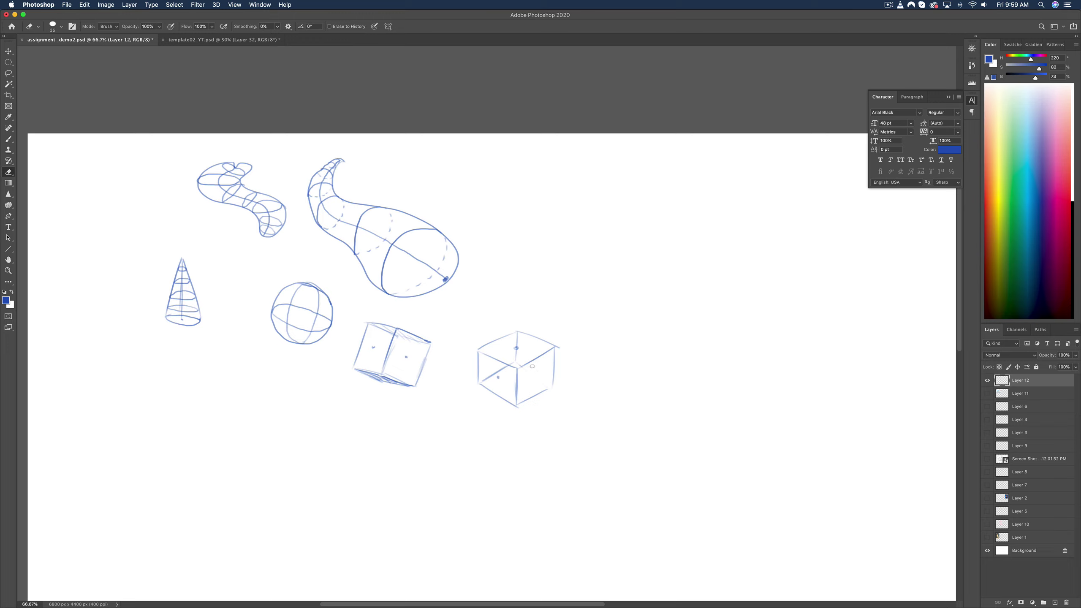
{"action": "key", "text": "b"}
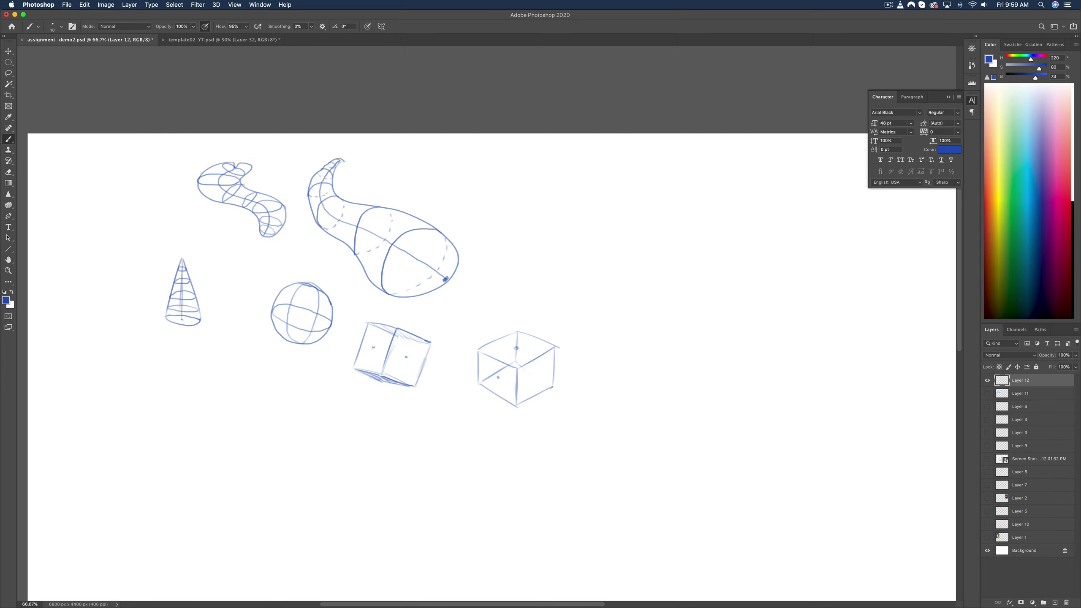
{"action": "left_click_drag", "start_coordinate": [552, 387], "coordinate": [544, 384]}
{"action": "key", "text": "e"}
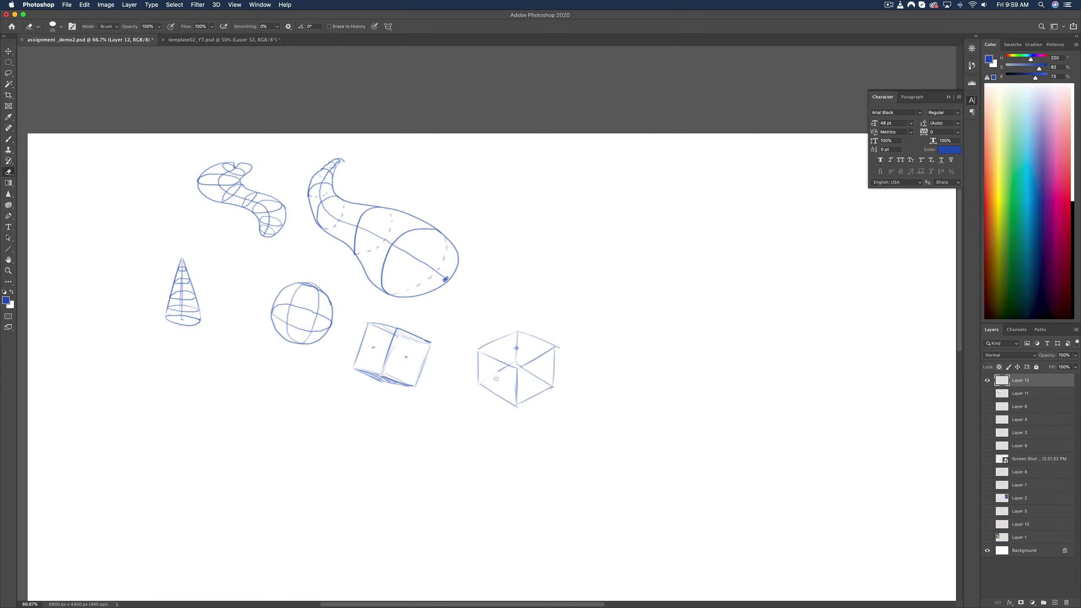
{"action": "left_click_drag", "start_coordinate": [495, 369], "coordinate": [503, 368]}
{"action": "key", "text": "b"}
{"action": "left_click_drag", "start_coordinate": [518, 365], "coordinate": [516, 344]}
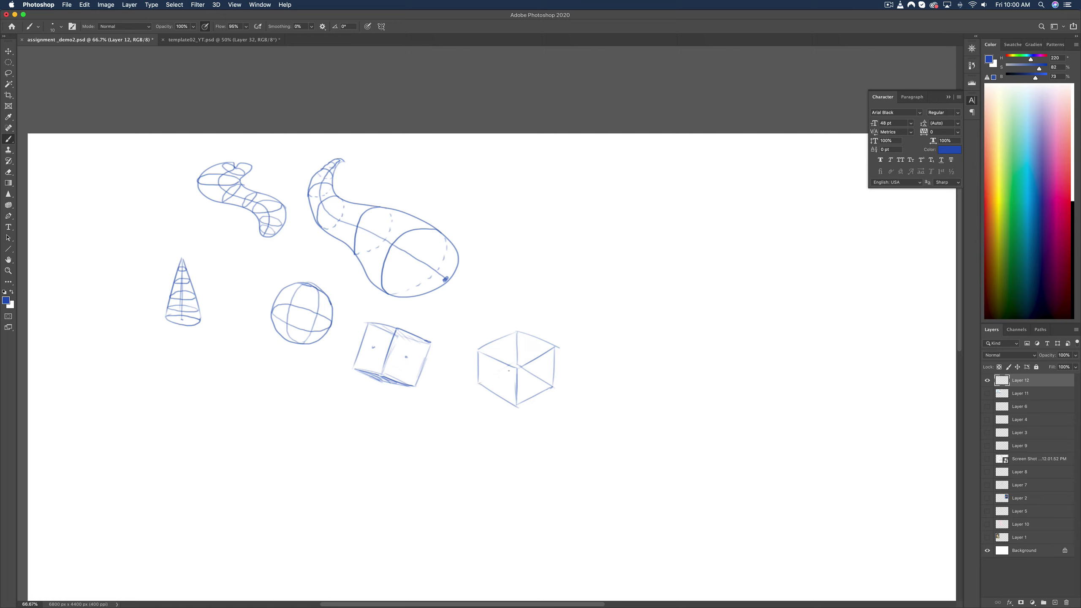
{"action": "left_click_drag", "start_coordinate": [477, 386], "coordinate": [517, 367]}
- Draw a thin elongated box slanting diagonally to the upper right of the corner-on cube
{"action": "left_click_drag", "start_coordinate": [631, 274], "coordinate": [617, 298]}
{"action": "mouse_move", "coordinate": [640, 279]}
{"action": "left_mouse_down"}
{"action": "mouse_move", "coordinate": [630, 311]}
{"action": "mouse_move", "coordinate": [586, 320]}
{"action": "mouse_move", "coordinate": [587, 332]}
{"action": "left_mouse_up"}
{"action": "mouse_move", "coordinate": [631, 273]}
{"action": "left_mouse_down"}
{"action": "mouse_move", "coordinate": [588, 303]}
{"action": "mouse_move", "coordinate": [580, 324]}
{"action": "left_mouse_up"}
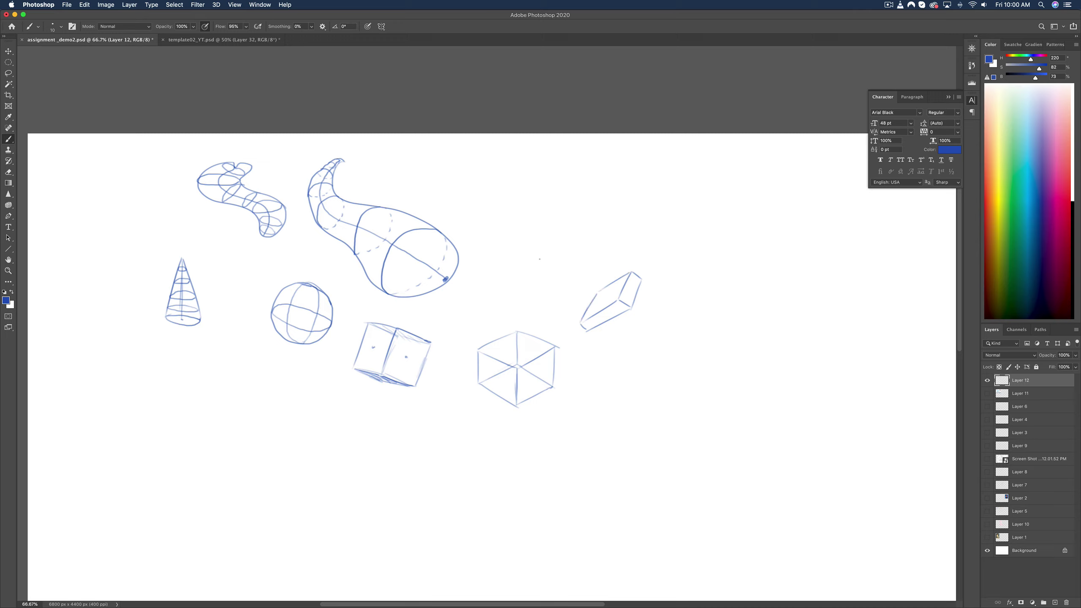
- Sketch a tilted four-sided box outline above the corner-on cube, undoing and redrawing misplaced edges
{"action": "mouse_move", "coordinate": [536, 219]}
{"action": "left_mouse_down"}
{"action": "mouse_move", "coordinate": [564, 240]}
{"action": "mouse_move", "coordinate": [534, 219]}
{"action": "mouse_move", "coordinate": [540, 254]}
{"action": "mouse_move", "coordinate": [519, 222]}
{"action": "mouse_move", "coordinate": [575, 248]}
{"action": "left_mouse_up"}
{"action": "mouse_move", "coordinate": [510, 258]}
{"action": "left_mouse_down"}
{"action": "mouse_move", "coordinate": [564, 258]}
{"action": "mouse_move", "coordinate": [543, 291]}
{"action": "mouse_move", "coordinate": [508, 263]}
{"action": "mouse_move", "coordinate": [536, 281]}
{"action": "left_mouse_up"}
{"action": "key", "text": "super+z"}
{"action": "key", "text": "super+z"}
{"action": "left_click_drag", "start_coordinate": [575, 250], "coordinate": [549, 286]}
- Erase the misplaced right edge of the tilted box and redraw it as a single clean line
{"action": "key", "text": "e"}
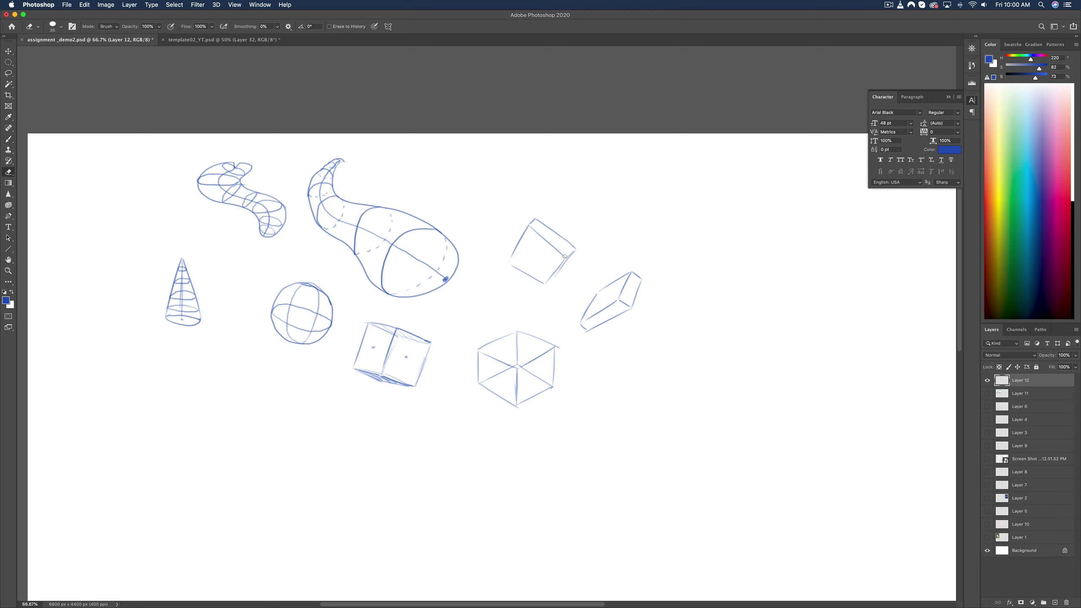
{"action": "left_click_drag", "start_coordinate": [566, 259], "coordinate": [547, 285]}
{"action": "key", "text": "b"}
{"action": "left_click_drag", "start_coordinate": [573, 248], "coordinate": [543, 289]}
{"action": "key", "text": "super+z"}
{"action": "key", "text": "super+z"}
{"action": "left_click_drag", "start_coordinate": [573, 247], "coordinate": [541, 288]}
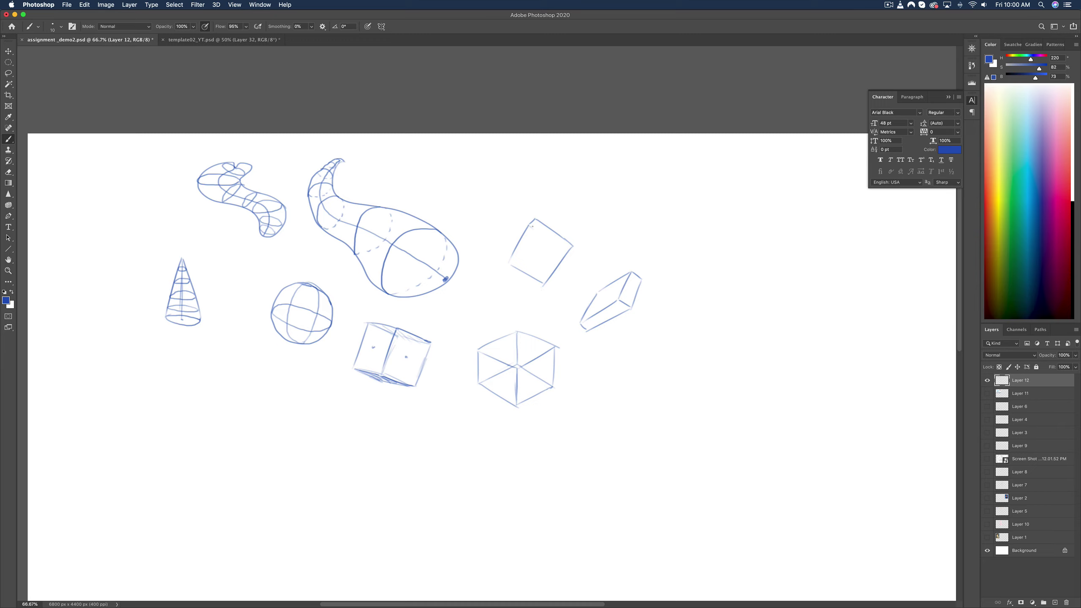
- Draw the inner edges of the tilted box to give it depth, undoing stray strokes
{"action": "left_click_drag", "start_coordinate": [526, 227], "coordinate": [565, 251]}
{"action": "key", "text": "super+z"}
{"action": "mouse_move", "coordinate": [535, 221]}
{"action": "left_mouse_down"}
{"action": "mouse_move", "coordinate": [510, 276]}
{"action": "mouse_move", "coordinate": [520, 253]}
{"action": "mouse_move", "coordinate": [538, 276]}
{"action": "mouse_move", "coordinate": [572, 254]}
{"action": "mouse_move", "coordinate": [541, 289]}
{"action": "left_mouse_up"}
{"action": "key", "text": "super+z"}
- Draw a tilted cone's rounded base below the sphere and cross it with two axis lines through its centre
{"action": "left_click_drag", "start_coordinate": [293, 384], "coordinate": [265, 425]}
{"action": "mouse_move", "coordinate": [299, 383]}
{"action": "left_mouse_down"}
{"action": "mouse_move", "coordinate": [295, 437]}
{"action": "mouse_move", "coordinate": [275, 431]}
{"action": "mouse_move", "coordinate": [298, 435]}
{"action": "left_mouse_up"}
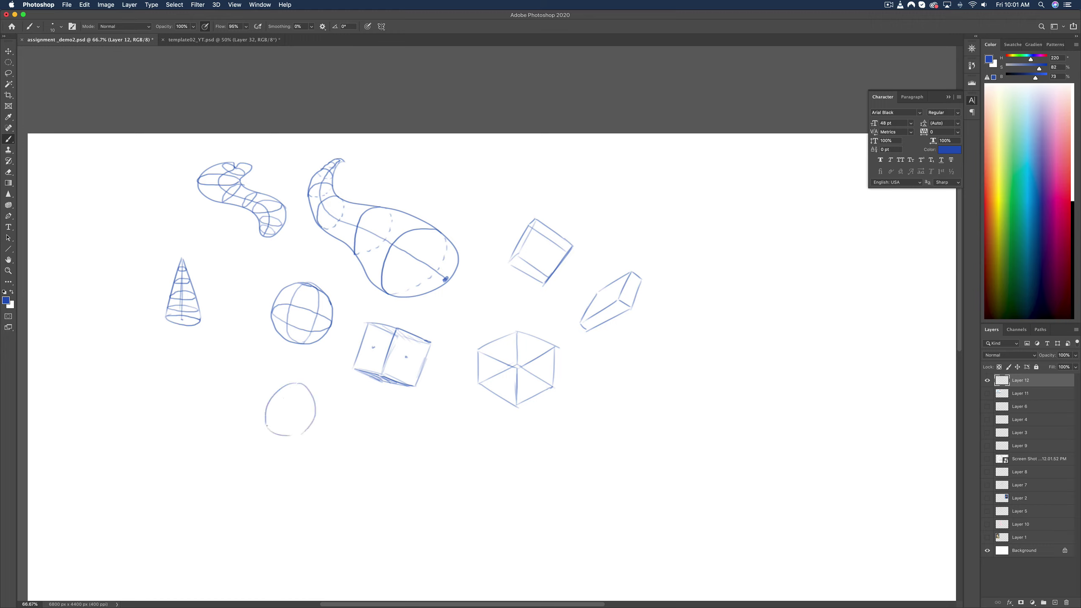
{"action": "mouse_move", "coordinate": [273, 398]}
{"action": "left_mouse_down"}
{"action": "mouse_move", "coordinate": [311, 421]}
{"action": "mouse_move", "coordinate": [300, 392]}
{"action": "mouse_move", "coordinate": [278, 430]}
{"action": "mouse_move", "coordinate": [302, 393]}
{"action": "left_mouse_up"}
{"action": "key", "text": "ctrl+z"}
{"action": "left_click_drag", "start_coordinate": [291, 407], "coordinate": [232, 374]}
{"action": "key", "text": "ctrl+z"}
{"action": "mouse_move", "coordinate": [292, 409]}
{"action": "left_mouse_down"}
{"action": "mouse_move", "coordinate": [262, 367]}
{"action": "mouse_move", "coordinate": [265, 425]}
{"action": "left_mouse_up"}
- Connect the rounded base to an apex at its upper left and add contour rings along the tilted cone
{"action": "left_click_drag", "start_coordinate": [260, 364], "coordinate": [306, 385]}
{"action": "key", "text": "ctrl+z"}
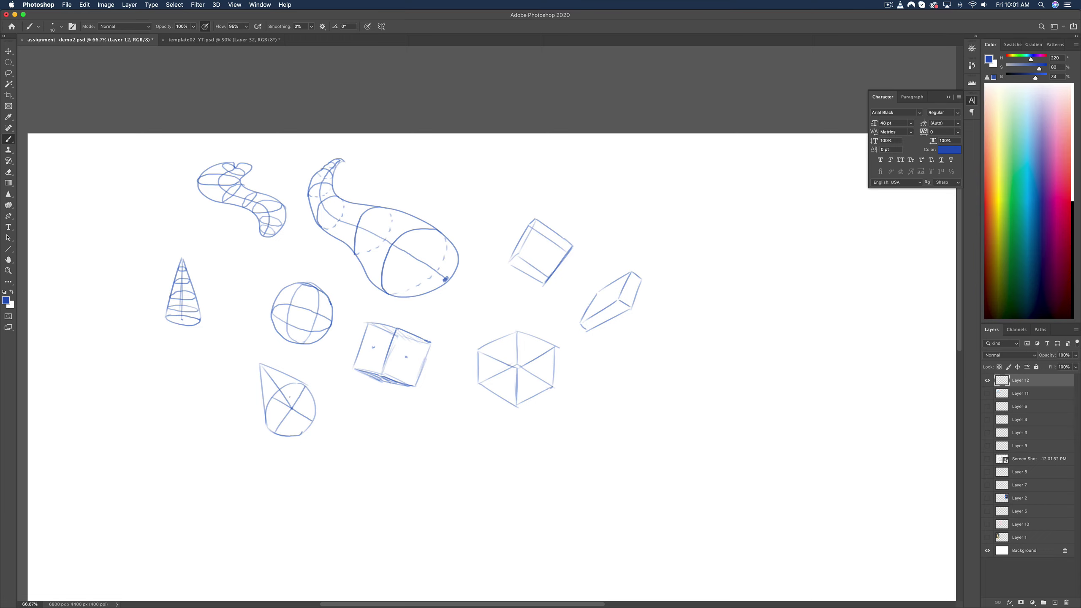
{"action": "mouse_move", "coordinate": [264, 401]}
{"action": "left_mouse_down"}
{"action": "mouse_move", "coordinate": [289, 372]}
{"action": "mouse_move", "coordinate": [264, 403]}
{"action": "mouse_move", "coordinate": [300, 379]}
{"action": "mouse_move", "coordinate": [264, 387]}
{"action": "mouse_move", "coordinate": [281, 380]}
{"action": "mouse_move", "coordinate": [268, 377]}
{"action": "mouse_move", "coordinate": [314, 412]}
{"action": "left_mouse_up"}
{"action": "key", "text": "ctrl+z"}
{"action": "key", "text": "ctrl+z"}
{"action": "key", "text": "ctrl+z"}
- Draw a flat diamond-shaped pyramid base with a centre mark below the corner-on cube
{"action": "mouse_move", "coordinate": [477, 443]}
{"action": "left_mouse_down"}
{"action": "mouse_move", "coordinate": [439, 467]}
{"action": "mouse_move", "coordinate": [435, 457]}
{"action": "mouse_move", "coordinate": [450, 470]}
{"action": "mouse_move", "coordinate": [411, 449]}
{"action": "left_mouse_up"}
{"action": "mouse_move", "coordinate": [476, 443]}
{"action": "left_mouse_down"}
{"action": "mouse_move", "coordinate": [441, 430]}
{"action": "mouse_move", "coordinate": [410, 448]}
{"action": "mouse_move", "coordinate": [448, 465]}
{"action": "left_mouse_up"}
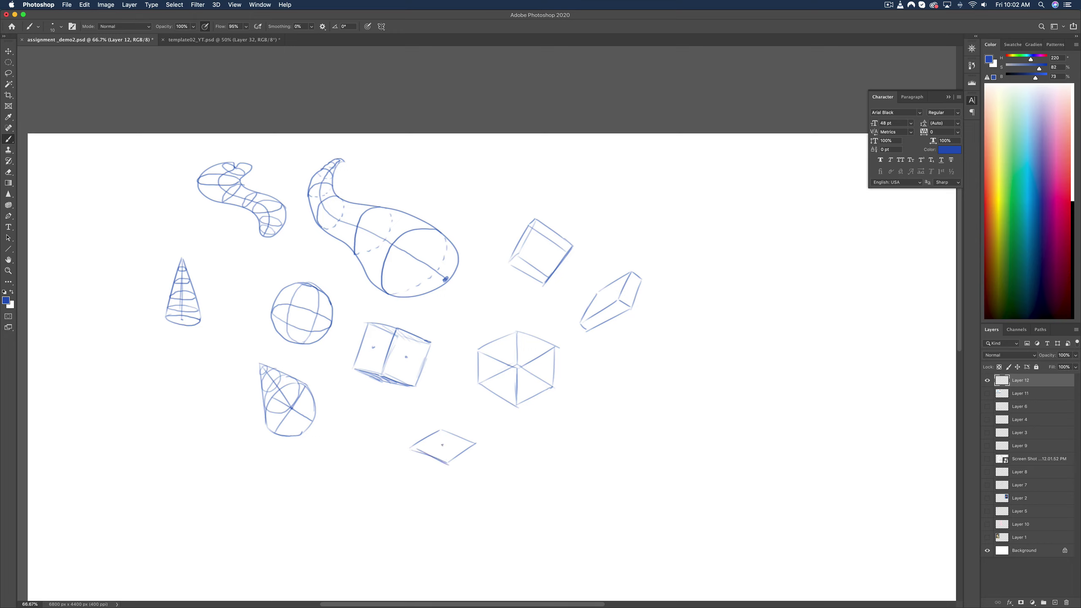
{"action": "mouse_move", "coordinate": [441, 431]}
{"action": "left_mouse_down"}
{"action": "mouse_move", "coordinate": [447, 468]}
{"action": "mouse_move", "coordinate": [475, 443]}
{"action": "left_mouse_up"}
{"action": "key", "text": "cmd+z"}
- Draw edges from an apex above the diamond base to its corners to form a see-through pyramid
{"action": "left_click_drag", "start_coordinate": [444, 406], "coordinate": [447, 469]}
{"action": "left_click_drag", "start_coordinate": [445, 408], "coordinate": [412, 448]}
{"action": "mouse_move", "coordinate": [444, 406]}
{"action": "left_mouse_down"}
{"action": "mouse_move", "coordinate": [439, 434]}
{"action": "mouse_move", "coordinate": [459, 423]}
{"action": "mouse_move", "coordinate": [439, 401]}
{"action": "mouse_move", "coordinate": [475, 448]}
{"action": "left_mouse_up"}
{"action": "key", "text": "super+z"}
{"action": "left_click_drag", "start_coordinate": [443, 406], "coordinate": [476, 444]}
- Draw a tipped-over pyramid to the lower right of the corner-on cube, undoing and redrawing misplaced edges
{"action": "left_click_drag", "start_coordinate": [602, 394], "coordinate": [636, 418]}
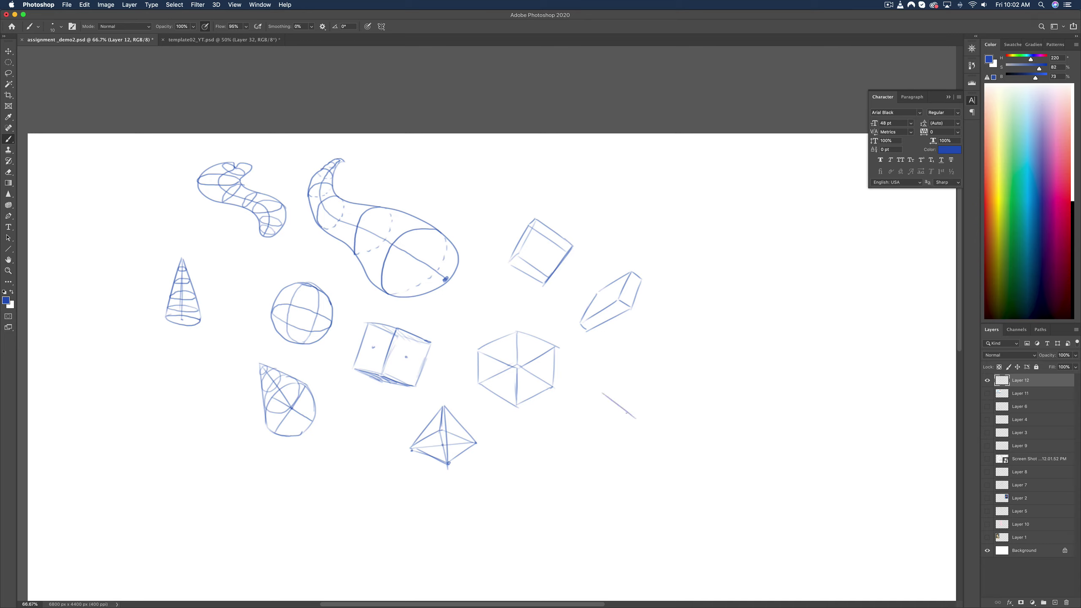
{"action": "mouse_move", "coordinate": [574, 393]}
{"action": "left_mouse_down"}
{"action": "mouse_move", "coordinate": [600, 394]}
{"action": "mouse_move", "coordinate": [636, 419]}
{"action": "left_mouse_up"}
{"action": "key", "text": "super+z"}
{"action": "left_click_drag", "start_coordinate": [574, 394], "coordinate": [613, 424]}
{"action": "mouse_move", "coordinate": [578, 392]}
{"action": "left_mouse_down"}
{"action": "mouse_move", "coordinate": [632, 373]}
{"action": "mouse_move", "coordinate": [621, 371]}
{"action": "left_mouse_up"}
{"action": "key", "text": "super+z"}
{"action": "mouse_move", "coordinate": [611, 424]}
{"action": "left_mouse_down"}
{"action": "mouse_move", "coordinate": [623, 364]}
{"action": "mouse_move", "coordinate": [638, 419]}
{"action": "left_mouse_up"}
{"action": "left_click_drag", "start_coordinate": [574, 393], "coordinate": [627, 371]}
{"action": "key", "text": "super+z"}
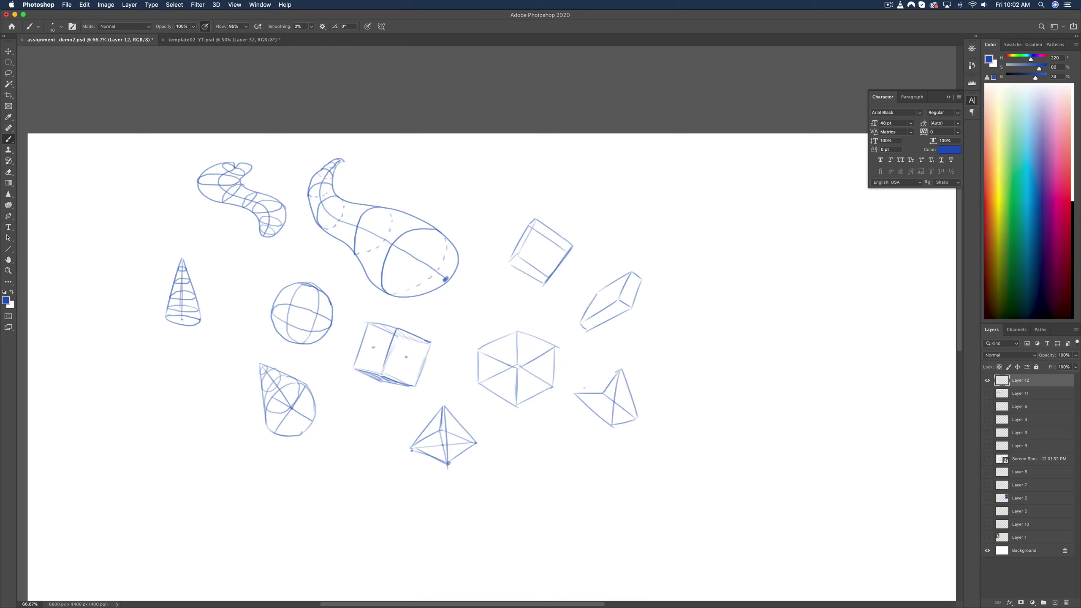
- Close the upper edge of the tipped pyramid and lighten its inner hidden edges with the Eraser
{"action": "mouse_move", "coordinate": [574, 394]}
{"action": "left_mouse_down"}
{"action": "mouse_move", "coordinate": [618, 370]}
{"action": "mouse_move", "coordinate": [582, 394]}
{"action": "left_mouse_up"}
{"action": "key", "text": "e"}
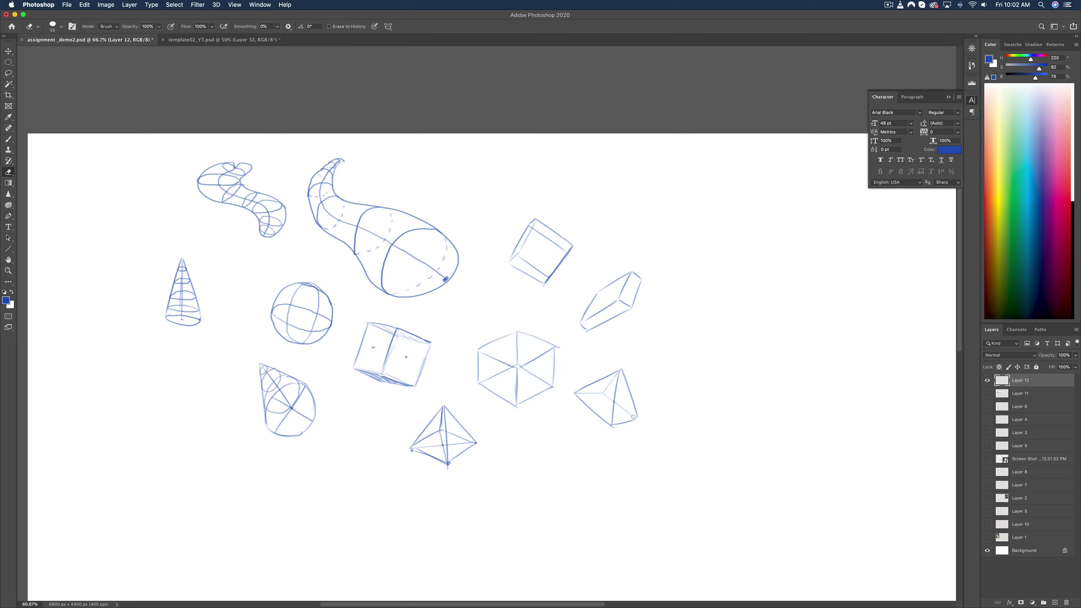
{"action": "key", "text": "b"}
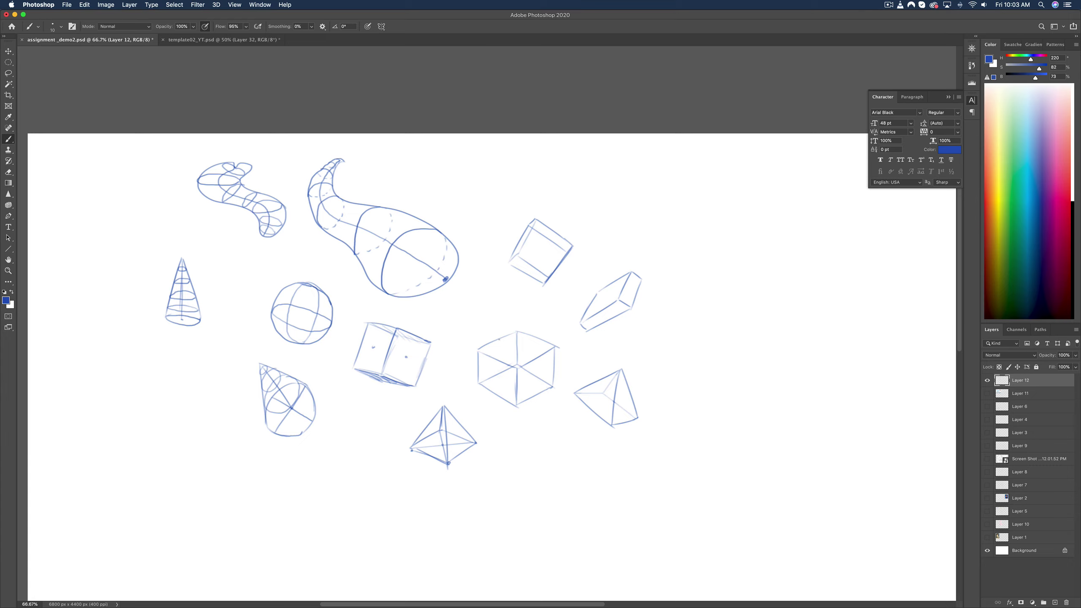
- Draw cross-contour lines over the faces of the see-through corner-on cube, undoing unwanted strokes
{"action": "mouse_move", "coordinate": [499, 339]}
{"action": "left_mouse_down"}
{"action": "mouse_move", "coordinate": [537, 357]}
{"action": "mouse_move", "coordinate": [530, 403]}
{"action": "left_mouse_up"}
{"action": "key", "text": "ctrl+z"}
{"action": "key", "text": "super+z"}
{"action": "left_click_drag", "start_coordinate": [537, 360], "coordinate": [536, 396]}
{"action": "left_click_drag", "start_coordinate": [498, 339], "coordinate": [502, 375]}
{"action": "key", "text": "super+z"}
- Show the assignment layer in place of the shape sketches and mark the line "Draw on the shapes so as to feel their forms."
{"action": "left_click", "coordinate": [987, 380]}
{"action": "left_click", "coordinate": [986, 393]}
{"action": "left_click", "coordinate": [1021, 393]}
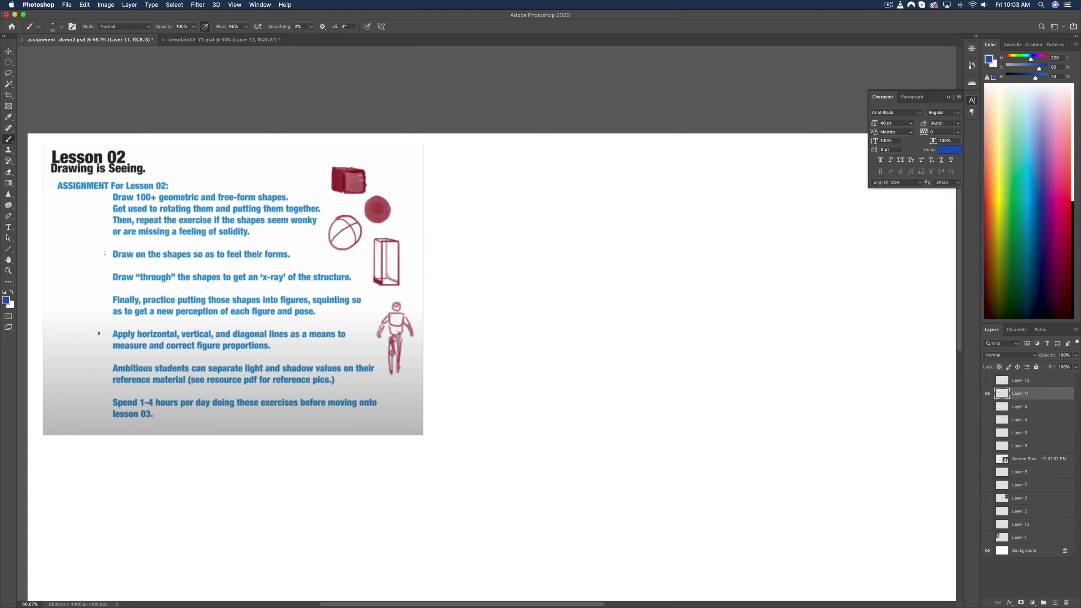
{"action": "left_click_drag", "start_coordinate": [108, 254], "coordinate": [96, 255]}
- Set up a new blank layer above the hidden assignment layer with a red brush colour, hue 0
{"action": "left_click", "coordinate": [987, 393]}
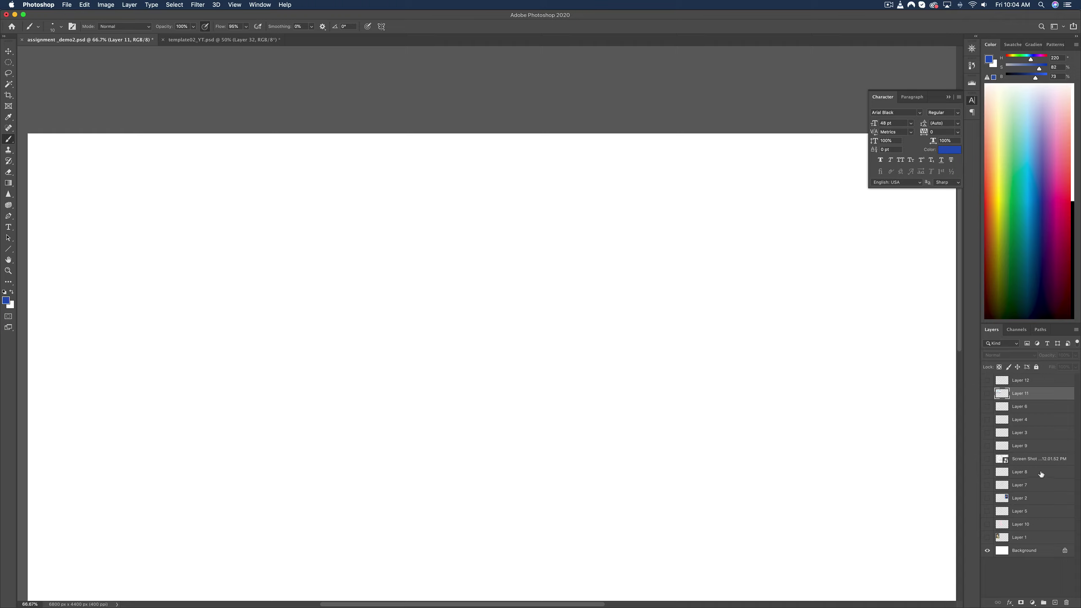
{"action": "left_click", "coordinate": [1056, 603]}
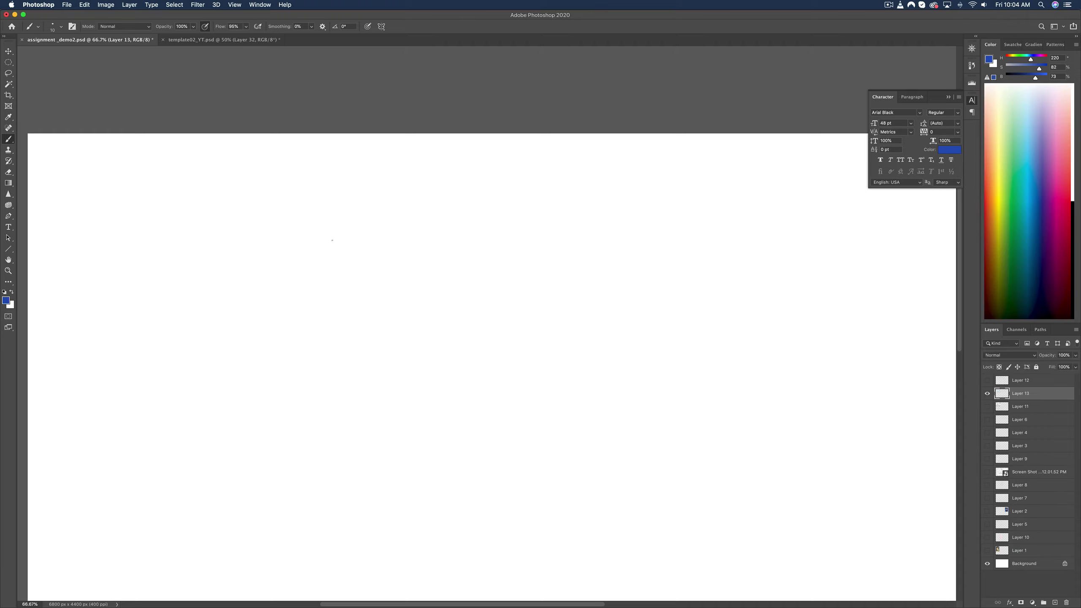
{"action": "left_click", "coordinate": [1007, 56]}
- Draw a head from a rounded skull form with a jaw and cylindrical neck, lightening the overlapping line at the neck's top
{"action": "left_click_drag", "start_coordinate": [427, 208], "coordinate": [391, 251]}
{"action": "mouse_move", "coordinate": [425, 205]}
{"action": "left_mouse_down"}
{"action": "mouse_move", "coordinate": [433, 253]}
{"action": "mouse_move", "coordinate": [385, 253]}
{"action": "mouse_move", "coordinate": [444, 257]}
{"action": "left_mouse_up"}
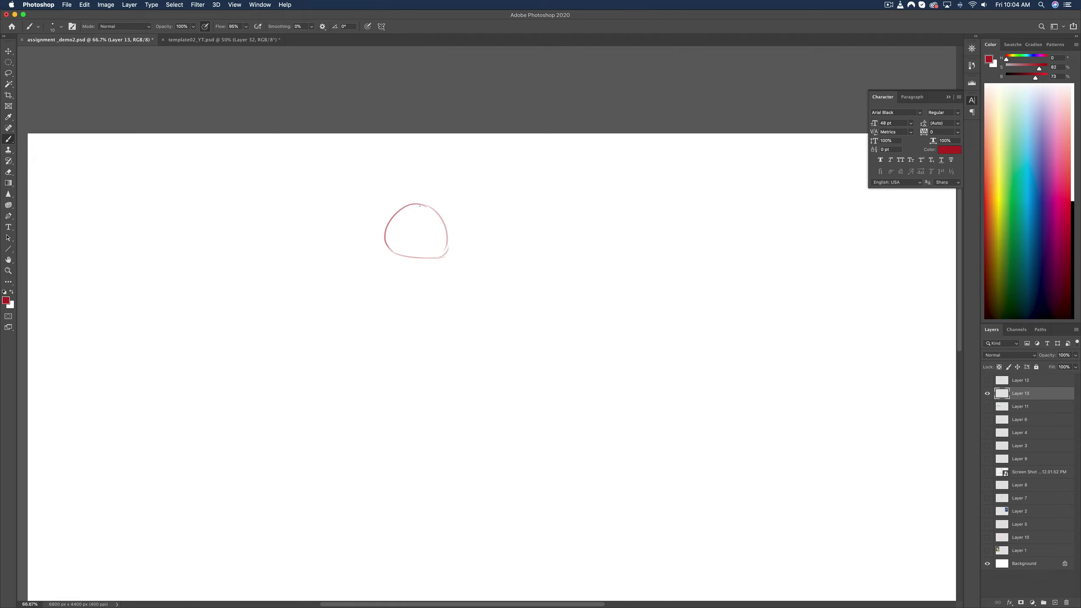
{"action": "mouse_move", "coordinate": [420, 206]}
{"action": "left_mouse_down"}
{"action": "mouse_move", "coordinate": [398, 266]}
{"action": "mouse_move", "coordinate": [425, 282]}
{"action": "mouse_move", "coordinate": [444, 256]}
{"action": "mouse_move", "coordinate": [434, 210]}
{"action": "mouse_move", "coordinate": [402, 207]}
{"action": "left_mouse_up"}
{"action": "mouse_move", "coordinate": [395, 256]}
{"action": "left_mouse_down"}
{"action": "mouse_move", "coordinate": [386, 291]}
{"action": "mouse_move", "coordinate": [408, 299]}
{"action": "mouse_move", "coordinate": [386, 288]}
{"action": "left_mouse_up"}
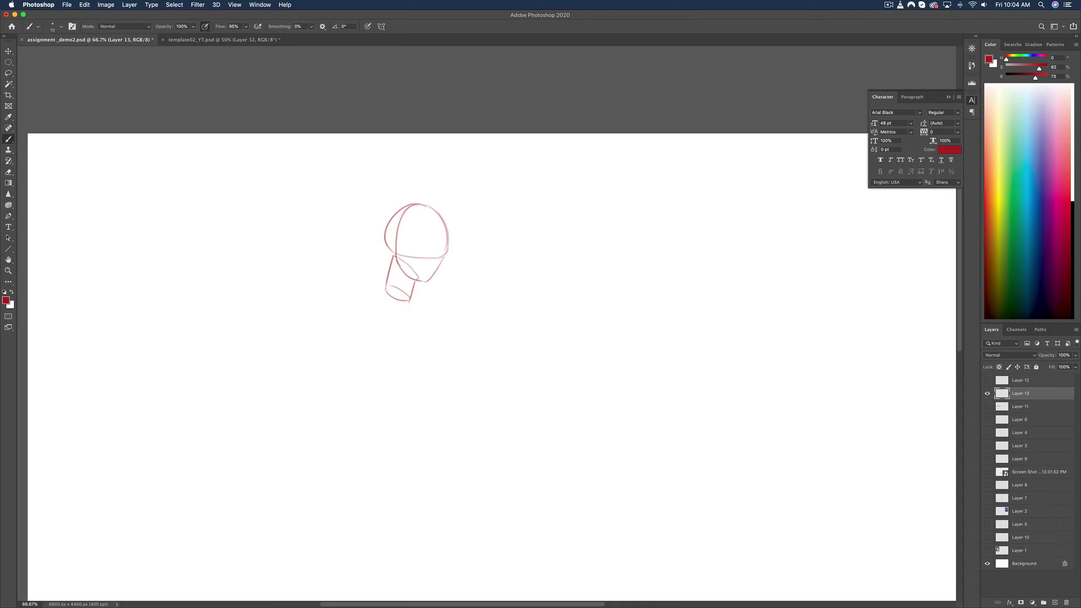
{"action": "key", "text": "e"}
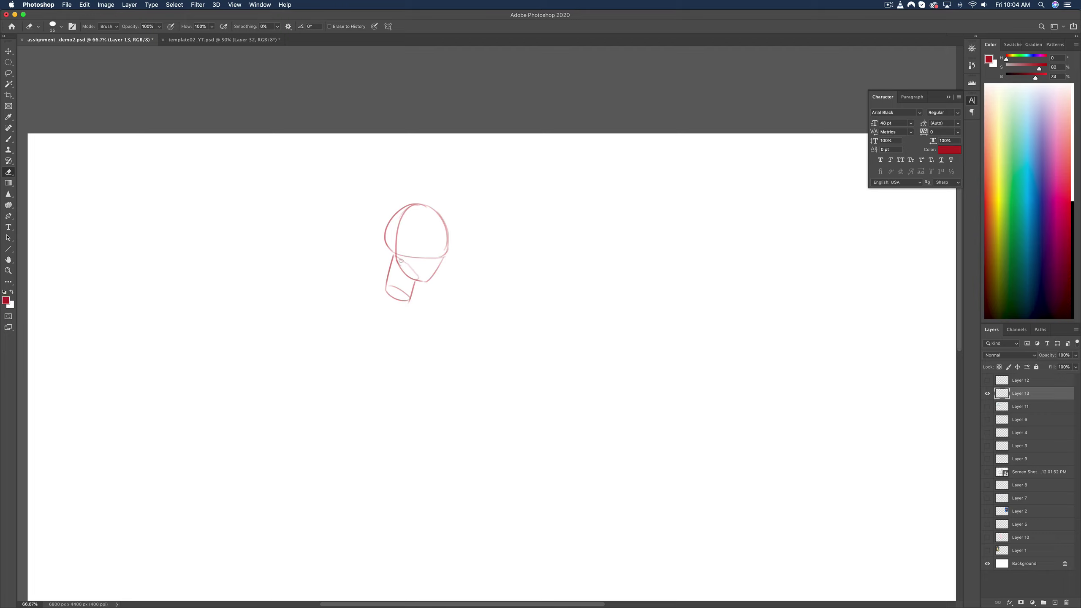
{"action": "left_click_drag", "start_coordinate": [418, 273], "coordinate": [409, 272]}
{"action": "key", "text": "b"}
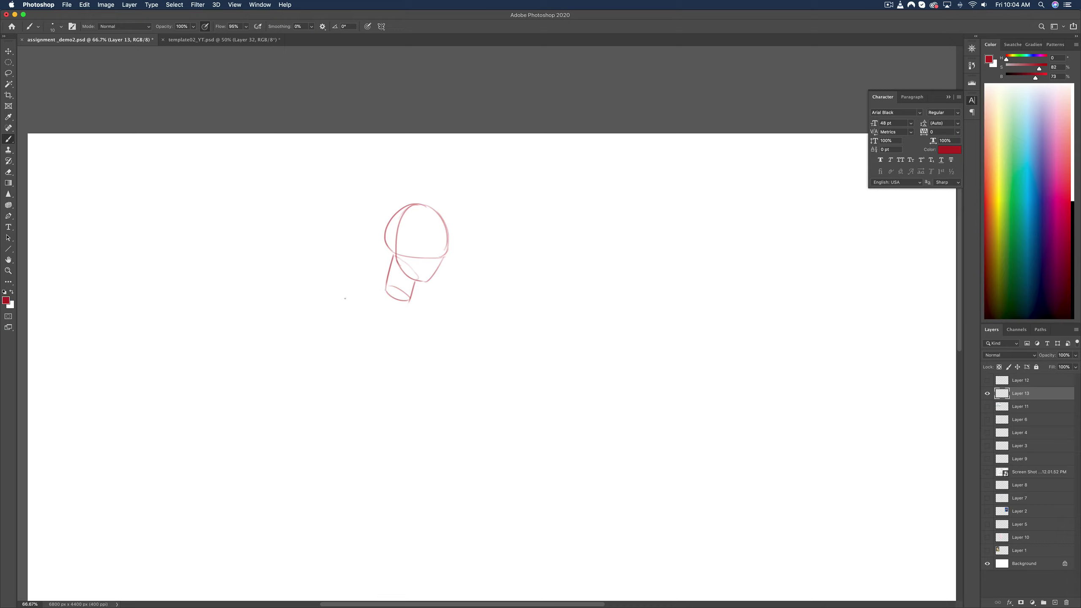
- Draw the angular shoulder plane around the neck base and a vertical centre line down the face
{"action": "mouse_move", "coordinate": [345, 299]}
{"action": "left_mouse_down"}
{"action": "mouse_move", "coordinate": [420, 317]}
{"action": "mouse_move", "coordinate": [445, 296]}
{"action": "mouse_move", "coordinate": [384, 284]}
{"action": "mouse_move", "coordinate": [343, 295]}
{"action": "left_mouse_up"}
{"action": "left_click_drag", "start_coordinate": [414, 284], "coordinate": [443, 297]}
{"action": "mouse_move", "coordinate": [372, 289]}
{"action": "left_mouse_down"}
{"action": "mouse_move", "coordinate": [381, 306]}
{"action": "mouse_move", "coordinate": [432, 308]}
{"action": "left_mouse_up"}
{"action": "left_click_drag", "start_coordinate": [407, 300], "coordinate": [421, 318]}
{"action": "left_click_drag", "start_coordinate": [430, 222], "coordinate": [425, 281]}
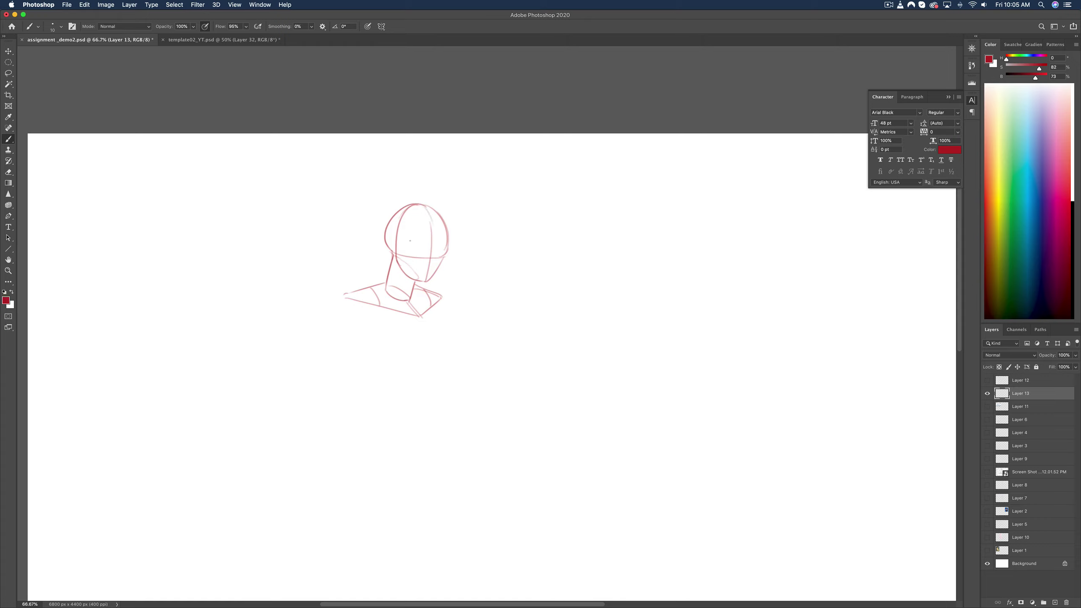
- Mark the eyes, nose and mouth on the head and build the torso from stacked see-through chest, waist and pelvis forms
{"action": "left_click_drag", "start_coordinate": [410, 246], "coordinate": [441, 244]}
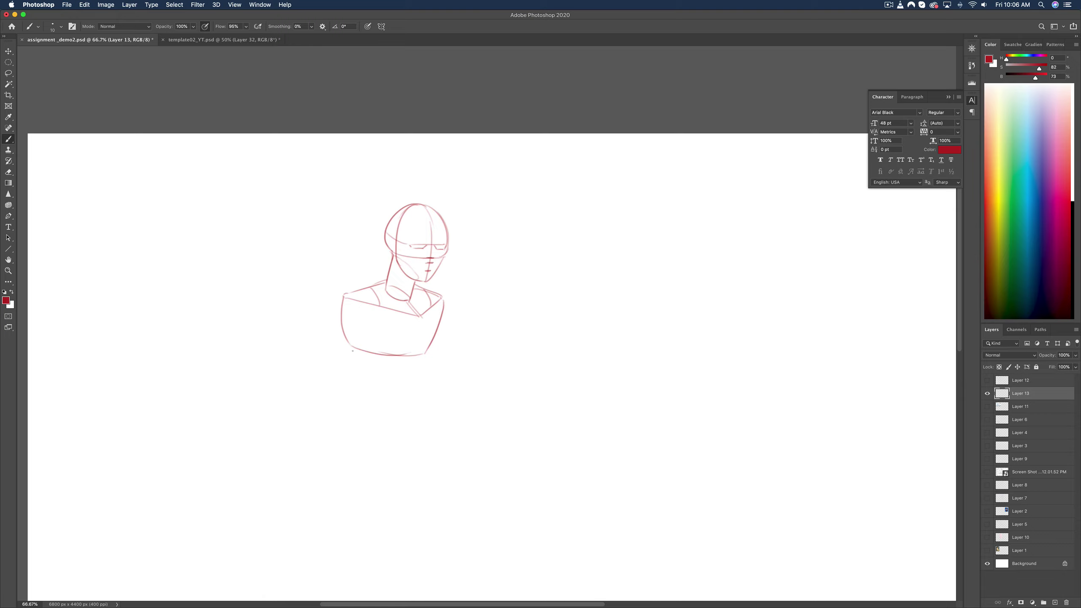
{"action": "mouse_move", "coordinate": [353, 351]}
{"action": "left_mouse_down"}
{"action": "mouse_move", "coordinate": [359, 381]}
{"action": "mouse_move", "coordinate": [413, 377]}
{"action": "mouse_move", "coordinate": [423, 356]}
{"action": "mouse_move", "coordinate": [407, 386]}
{"action": "mouse_move", "coordinate": [354, 377]}
{"action": "mouse_move", "coordinate": [358, 417]}
{"action": "mouse_move", "coordinate": [389, 421]}
{"action": "left_mouse_up"}
{"action": "mouse_move", "coordinate": [415, 384]}
{"action": "left_mouse_down"}
{"action": "mouse_move", "coordinate": [412, 408]}
{"action": "mouse_move", "coordinate": [385, 420]}
{"action": "left_mouse_up"}
{"action": "left_click_drag", "start_coordinate": [356, 406], "coordinate": [414, 403]}
{"action": "key", "text": "super+z"}
{"action": "key", "text": "super+z"}
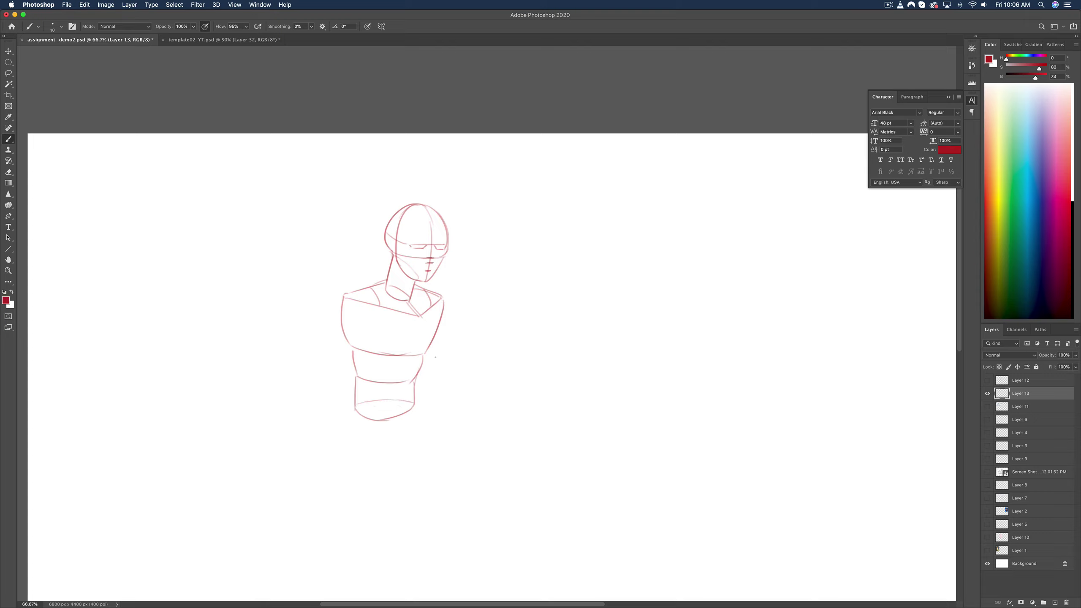
{"action": "left_click_drag", "start_coordinate": [427, 352], "coordinate": [350, 344]}
- Draw curved guide lines for both arms, running from the shoulders through the elbows to the wrists
{"action": "left_click_drag", "start_coordinate": [343, 297], "coordinate": [317, 360]}
{"action": "left_click_drag", "start_coordinate": [442, 300], "coordinate": [462, 348]}
{"action": "key", "text": "super+z"}
{"action": "left_click_drag", "start_coordinate": [445, 304], "coordinate": [446, 403]}
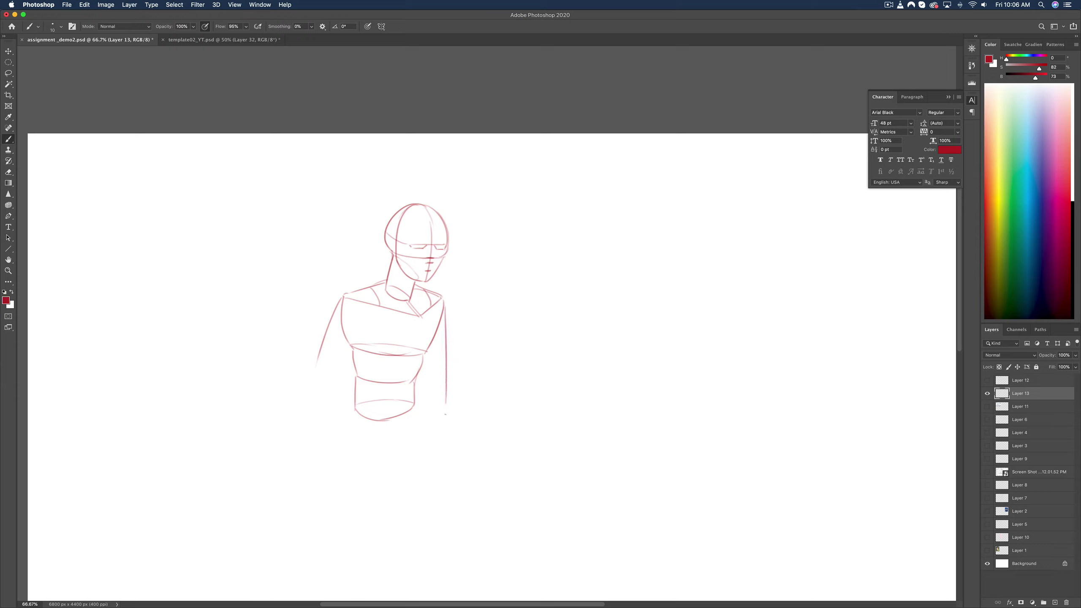
{"action": "key", "text": "super+z"}
{"action": "left_click_drag", "start_coordinate": [444, 300], "coordinate": [441, 391]}
{"action": "key", "text": "super+z"}
{"action": "left_click_drag", "start_coordinate": [444, 303], "coordinate": [445, 382]}
{"action": "left_click_drag", "start_coordinate": [315, 392], "coordinate": [328, 470]}
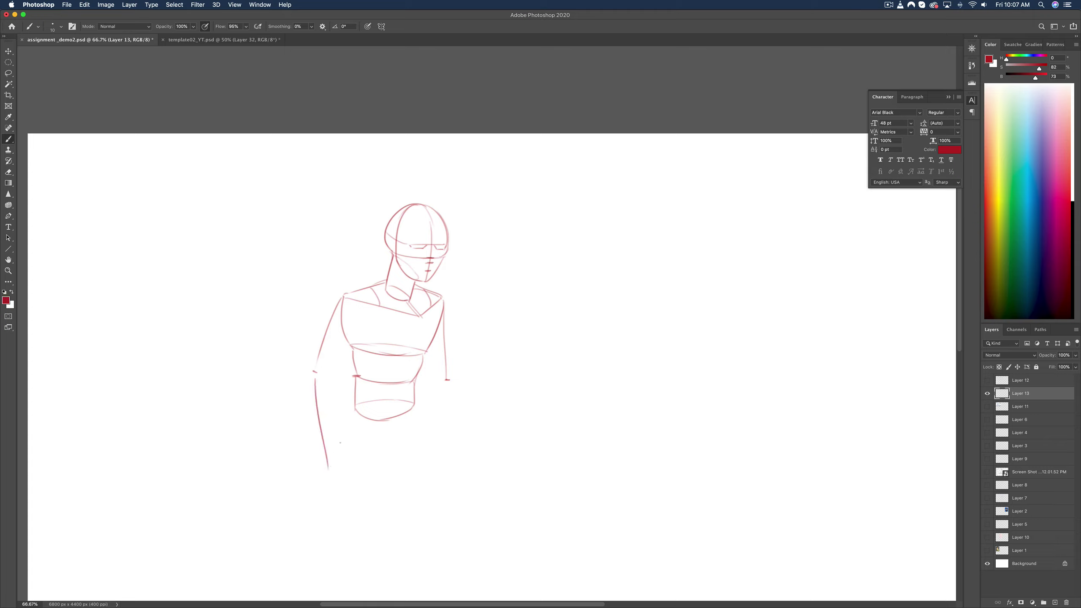
{"action": "left_click_drag", "start_coordinate": [447, 389], "coordinate": [438, 466]}
- Draw rounded shoulder forms and tapering upper-arm volumes around the guide lines, closing them at the elbows
{"action": "mouse_move", "coordinate": [339, 292]}
{"action": "left_mouse_down"}
{"action": "mouse_move", "coordinate": [328, 320]}
{"action": "mouse_move", "coordinate": [358, 318]}
{"action": "left_mouse_up"}
{"action": "left_click_drag", "start_coordinate": [448, 302], "coordinate": [450, 330]}
{"action": "left_click_drag", "start_coordinate": [349, 331], "coordinate": [327, 367]}
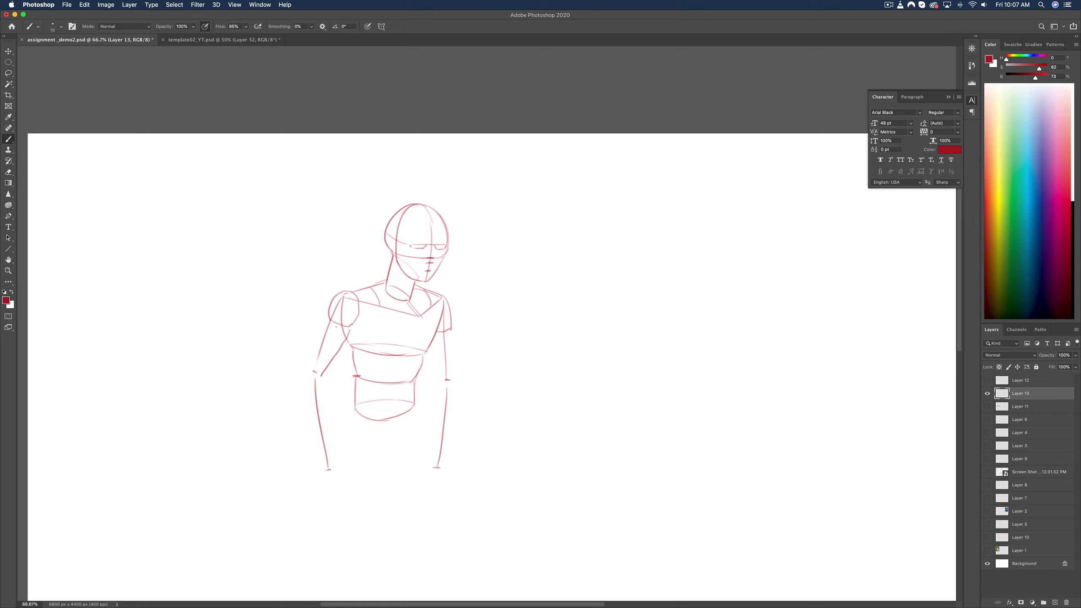
{"action": "left_click_drag", "start_coordinate": [335, 326], "coordinate": [322, 366]}
{"action": "mouse_move", "coordinate": [452, 336]}
{"action": "left_mouse_down"}
{"action": "mouse_move", "coordinate": [455, 369]}
{"action": "mouse_move", "coordinate": [441, 368]}
{"action": "mouse_move", "coordinate": [442, 335]}
{"action": "left_mouse_up"}
{"action": "left_click_drag", "start_coordinate": [326, 317], "coordinate": [305, 365]}
{"action": "key", "text": "cmd+z"}
{"action": "left_click_drag", "start_coordinate": [305, 366], "coordinate": [318, 375]}
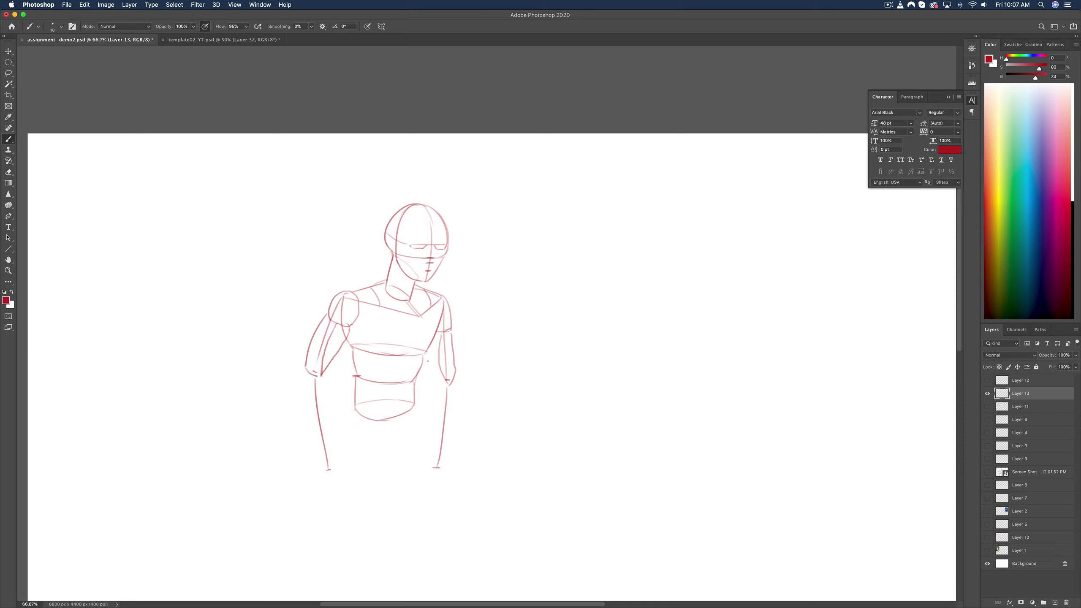
{"action": "left_click_drag", "start_coordinate": [427, 356], "coordinate": [434, 380]}
{"action": "left_click_drag", "start_coordinate": [331, 297], "coordinate": [326, 316]}
{"action": "key", "text": "super+z"}
{"action": "key", "text": "super+z"}
- Draw both forearms as forms tapering to the wrists and wrap curved cross-contours around them
{"action": "left_click_drag", "start_coordinate": [306, 372], "coordinate": [325, 449]}
{"action": "left_click_drag", "start_coordinate": [324, 376], "coordinate": [335, 461]}
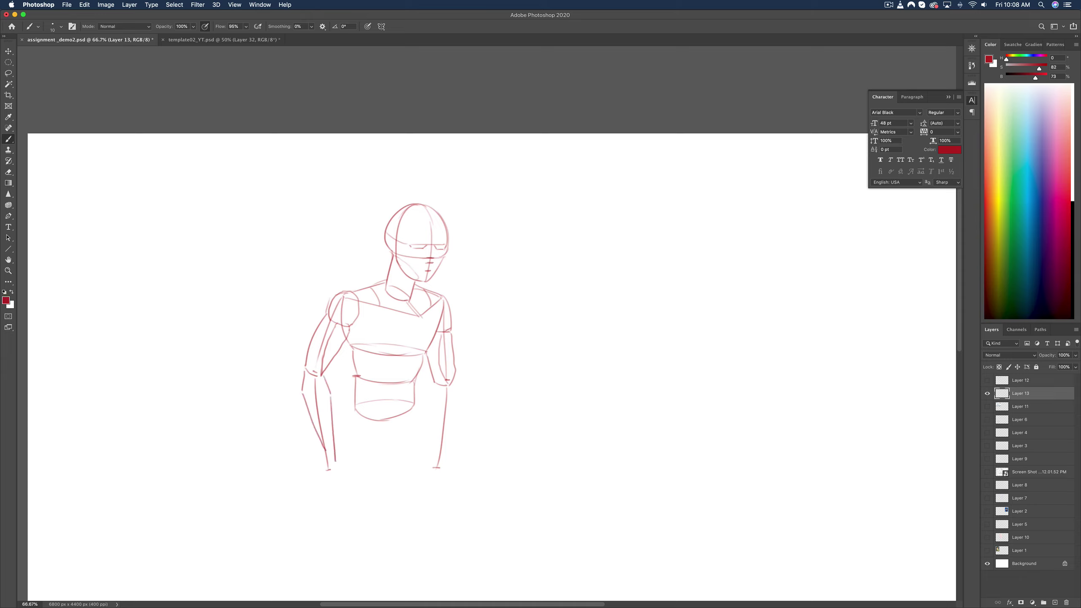
{"action": "left_click_drag", "start_coordinate": [436, 384], "coordinate": [435, 451]}
{"action": "mouse_move", "coordinate": [456, 373]}
{"action": "left_mouse_down"}
{"action": "mouse_move", "coordinate": [462, 404]}
{"action": "mouse_move", "coordinate": [442, 459]}
{"action": "left_mouse_up"}
{"action": "left_click_drag", "start_coordinate": [330, 394], "coordinate": [303, 399]}
{"action": "left_click_drag", "start_coordinate": [463, 395], "coordinate": [434, 402]}
{"action": "left_click_drag", "start_coordinate": [332, 422], "coordinate": [318, 421]}
{"action": "left_click_drag", "start_coordinate": [453, 424], "coordinate": [438, 428]}
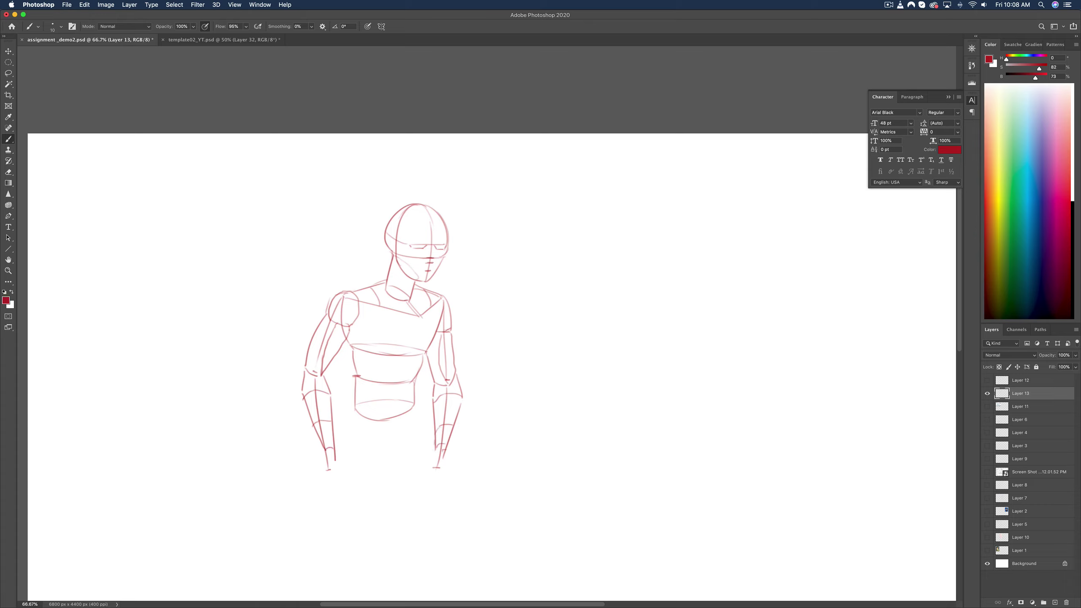
{"action": "left_click_drag", "start_coordinate": [304, 400], "coordinate": [326, 398]}
- Draw a separate bent cylinder beside the figure with a row of elliptical cross-contours along its length
{"action": "mouse_move", "coordinate": [596, 273]}
{"action": "left_mouse_down"}
{"action": "mouse_move", "coordinate": [604, 368]}
{"action": "mouse_move", "coordinate": [576, 302]}
{"action": "mouse_move", "coordinate": [584, 371]}
{"action": "left_mouse_up"}
{"action": "left_click_drag", "start_coordinate": [584, 371], "coordinate": [612, 363]}
{"action": "left_click_drag", "start_coordinate": [557, 290], "coordinate": [597, 274]}
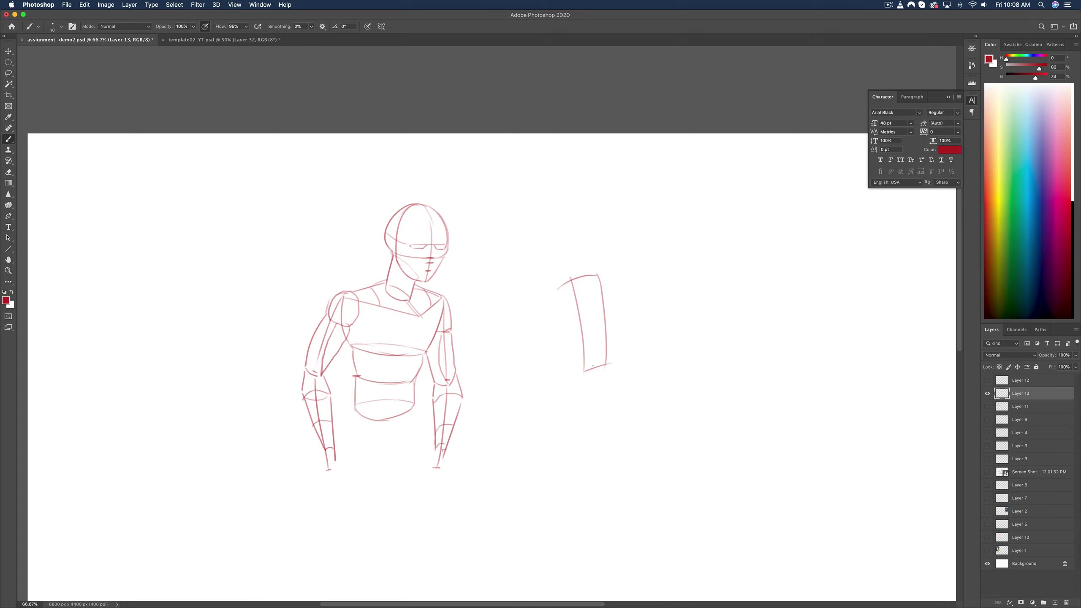
{"action": "key", "text": "super+z"}
{"action": "key", "text": "super+z"}
{"action": "mouse_move", "coordinate": [578, 277]}
{"action": "left_mouse_down"}
{"action": "mouse_move", "coordinate": [600, 282]}
{"action": "mouse_move", "coordinate": [574, 286]}
{"action": "mouse_move", "coordinate": [601, 287]}
{"action": "mouse_move", "coordinate": [578, 308]}
{"action": "mouse_move", "coordinate": [602, 305]}
{"action": "mouse_move", "coordinate": [583, 326]}
{"action": "mouse_move", "coordinate": [605, 324]}
{"action": "mouse_move", "coordinate": [586, 340]}
{"action": "mouse_move", "coordinate": [600, 348]}
{"action": "mouse_move", "coordinate": [584, 356]}
{"action": "mouse_move", "coordinate": [599, 361]}
{"action": "mouse_move", "coordinate": [569, 277]}
{"action": "left_mouse_up"}
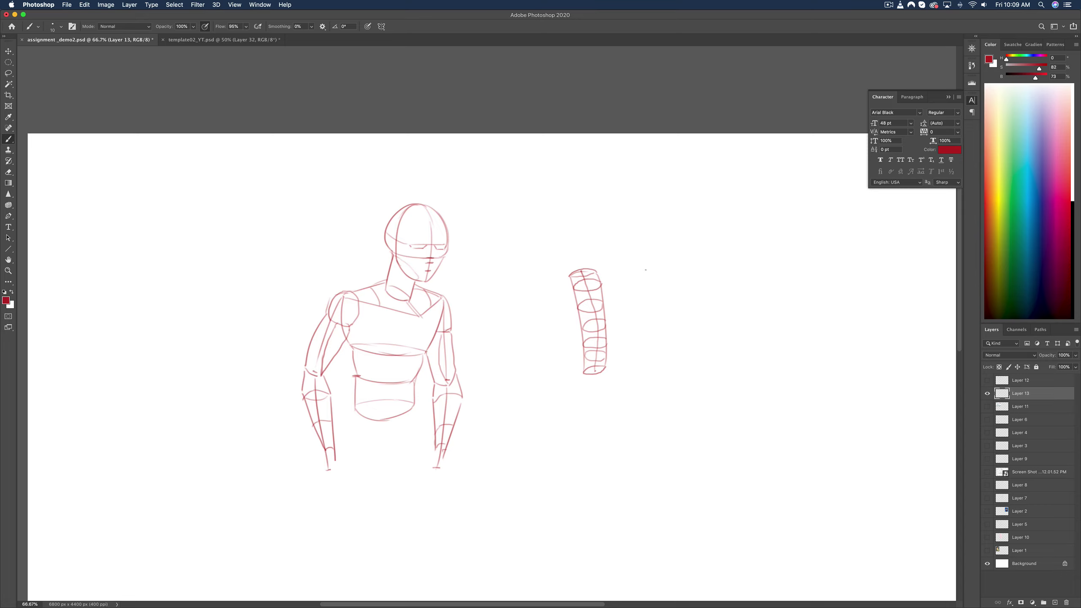
- Sketch the outline of a muscular forearm narrowing to the wrist next to the bent cylinder
{"action": "left_click_drag", "start_coordinate": [640, 291], "coordinate": [645, 316]}
{"action": "left_click_drag", "start_coordinate": [672, 269], "coordinate": [669, 325]}
{"action": "key", "text": "super+z"}
{"action": "left_click_drag", "start_coordinate": [643, 313], "coordinate": [648, 354]}
{"action": "key", "text": "super+z"}
{"action": "left_click_drag", "start_coordinate": [644, 313], "coordinate": [648, 364]}
{"action": "left_click_drag", "start_coordinate": [669, 325], "coordinate": [662, 362]}
{"action": "key", "text": "super+z"}
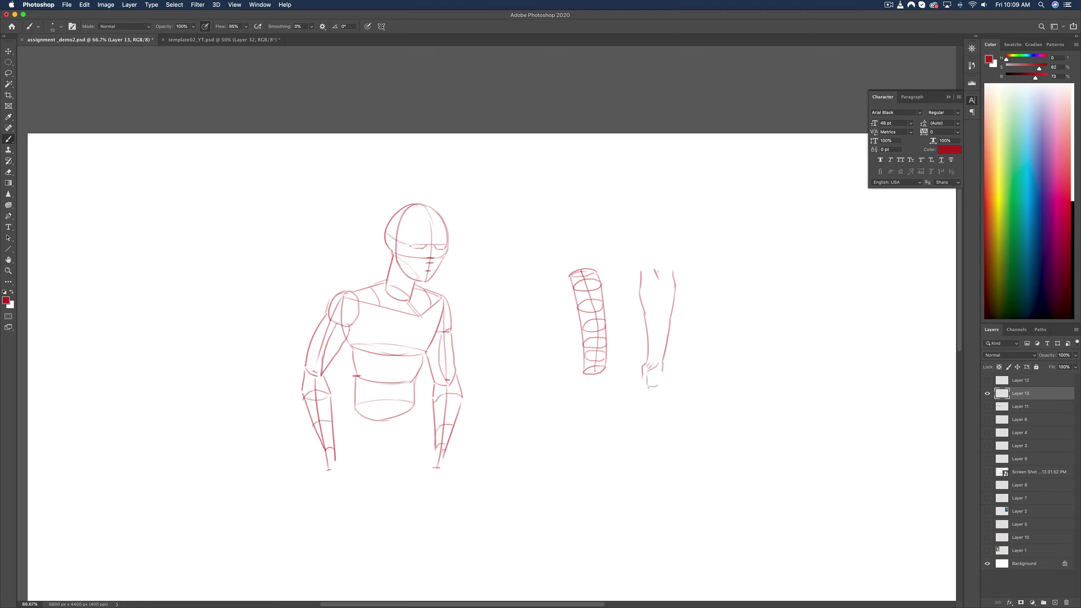
{"action": "key", "text": "ctrl+z"}
{"action": "key", "text": "ctrl+z"}
- Build a blocky hand with curled fingers at the end of the separate forearm, erasing overlaps and adding wrist contours
{"action": "key", "text": "e"}
{"action": "left_click_drag", "start_coordinate": [651, 366], "coordinate": [657, 386]}
{"action": "key", "text": "b"}
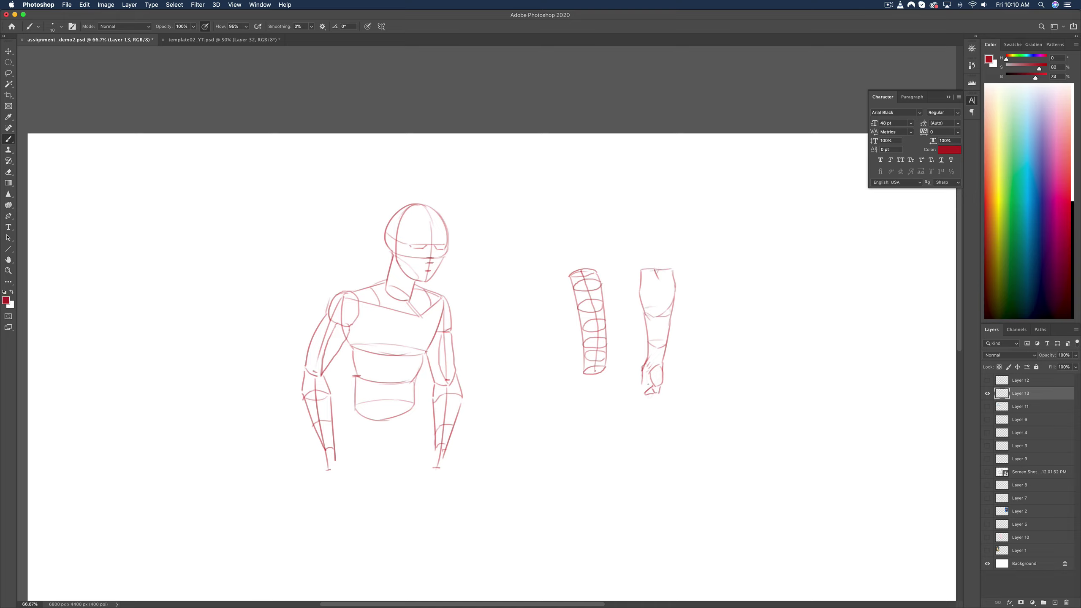
{"action": "left_click_drag", "start_coordinate": [642, 368], "coordinate": [637, 389]}
{"action": "key", "text": "e"}
{"action": "left_click_drag", "start_coordinate": [650, 357], "coordinate": [655, 361]}
{"action": "key", "text": "b"}
{"action": "key", "text": "e"}
{"action": "key", "text": "b"}
{"action": "mouse_move", "coordinate": [647, 354]}
{"action": "left_mouse_down"}
{"action": "mouse_move", "coordinate": [645, 366]}
{"action": "mouse_move", "coordinate": [661, 360]}
{"action": "left_mouse_up"}
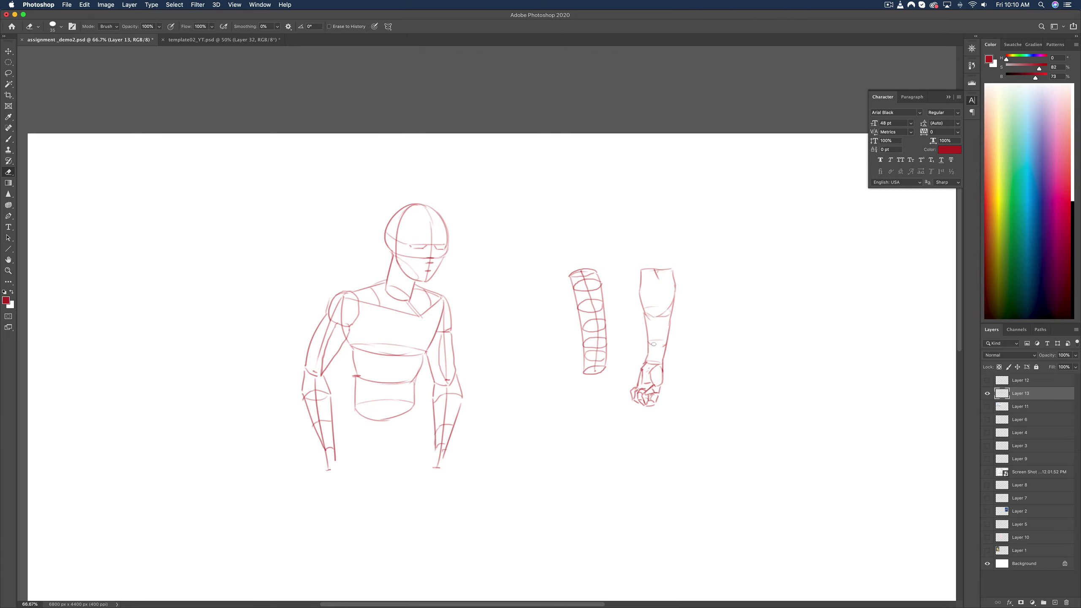
- Clean up the lower contour of the separate forearm and close its top with a lightened ellipse
{"action": "left_click_drag", "start_coordinate": [650, 346], "coordinate": [665, 345]}
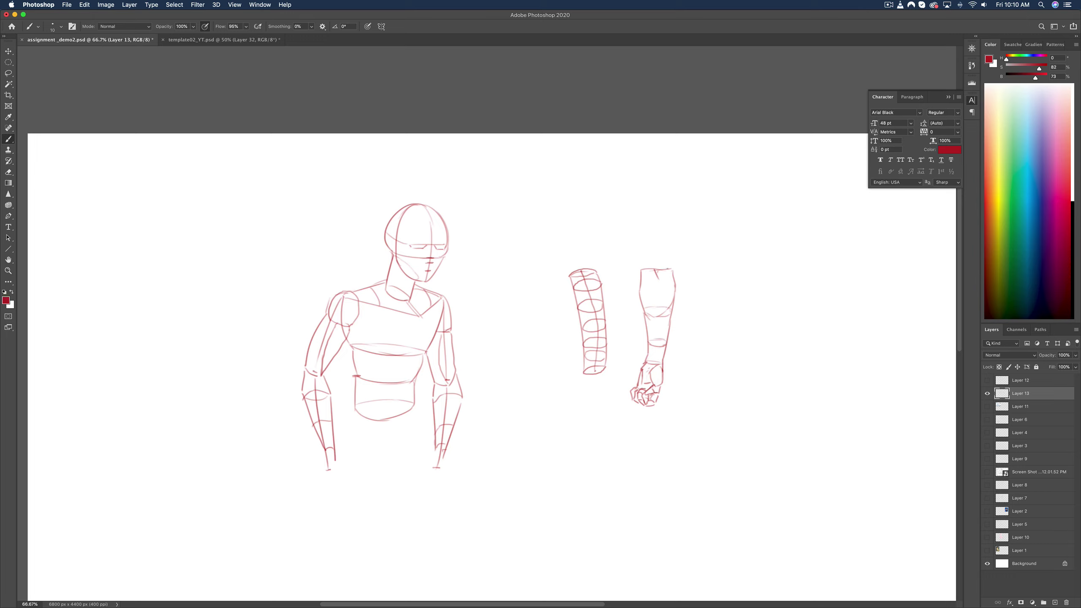
{"action": "left_click_drag", "start_coordinate": [643, 267], "coordinate": [674, 271]}
{"action": "key", "text": "e"}
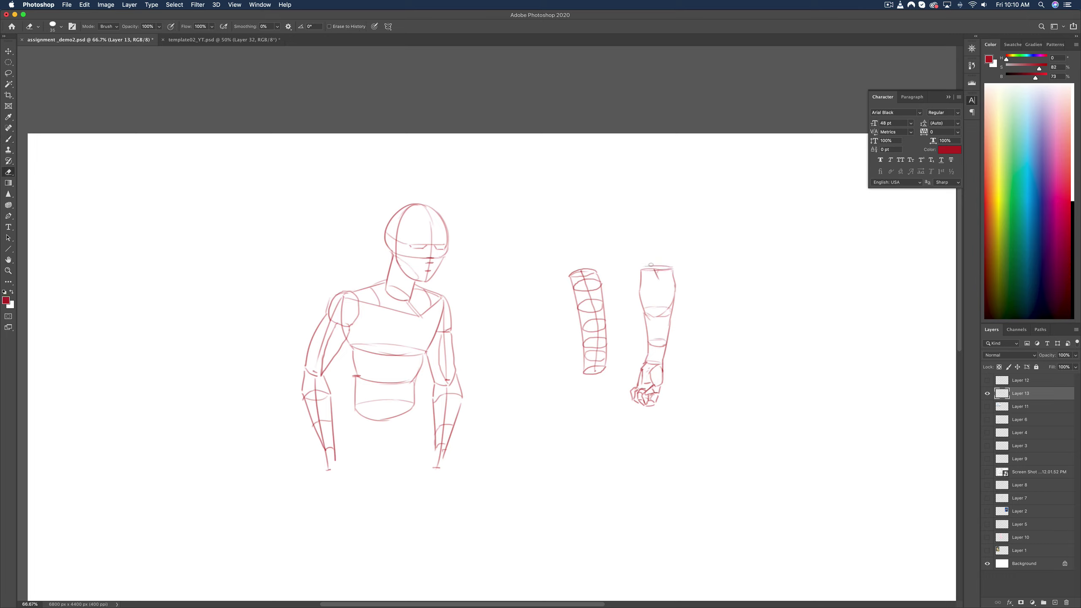
{"action": "key", "text": "b"}
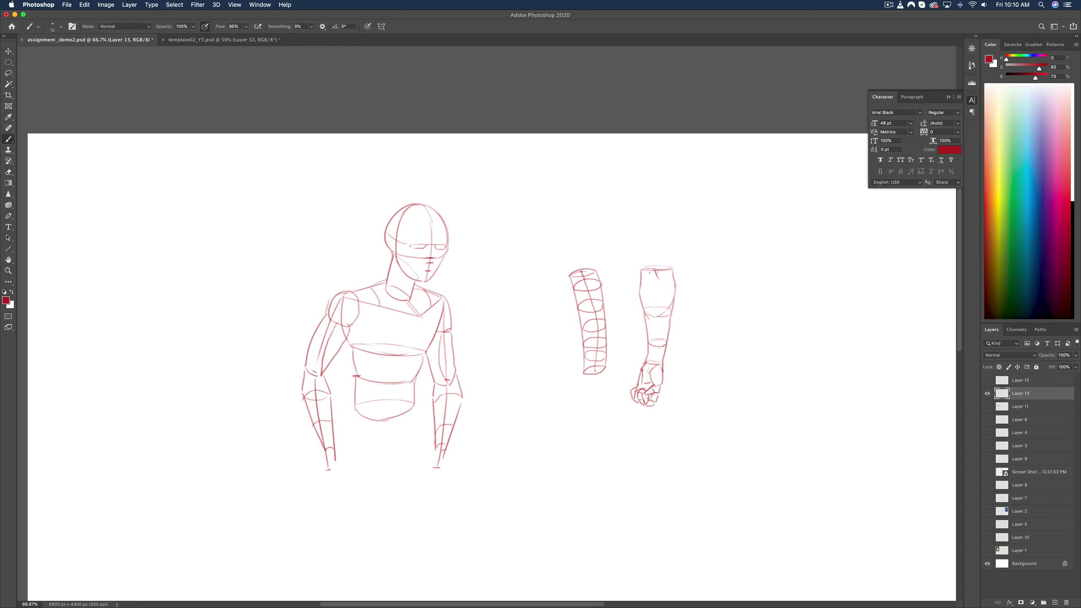
- Delete the bent cylinder and draw a simplified tapering forearm with a rounded top and cross-contours in its place
{"action": "key", "text": "l"}
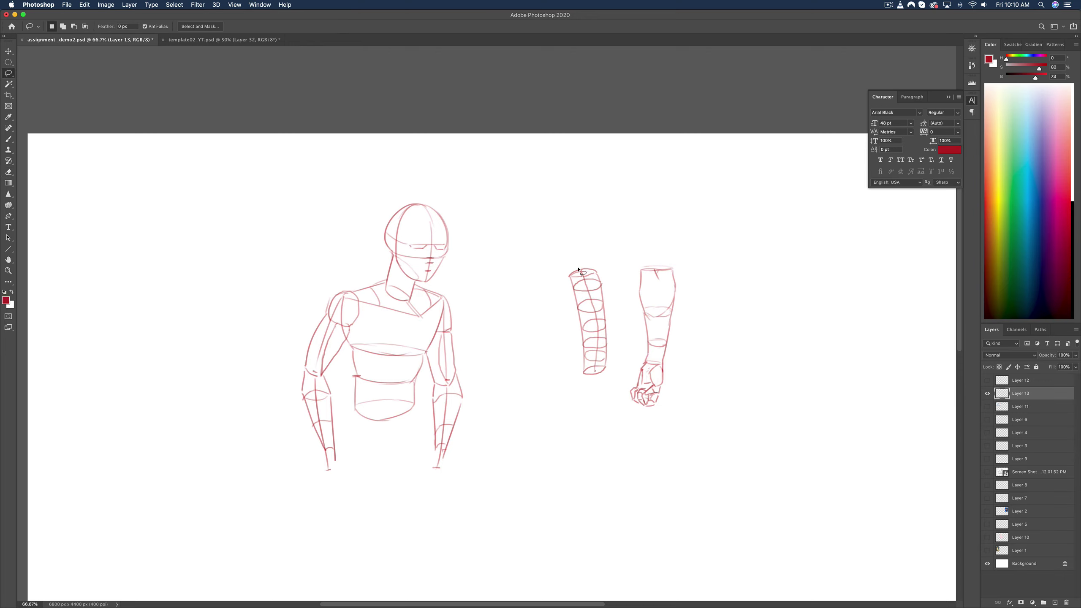
{"action": "mouse_move", "coordinate": [565, 260]}
{"action": "left_mouse_down"}
{"action": "mouse_move", "coordinate": [533, 333]}
{"action": "mouse_move", "coordinate": [620, 360]}
{"action": "mouse_move", "coordinate": [597, 268]}
{"action": "mouse_move", "coordinate": [575, 283]}
{"action": "mouse_move", "coordinate": [575, 374]}
{"action": "left_mouse_up"}
{"action": "key", "text": "Delete"}
{"action": "key", "text": "super+d"}
{"action": "key", "text": "b"}
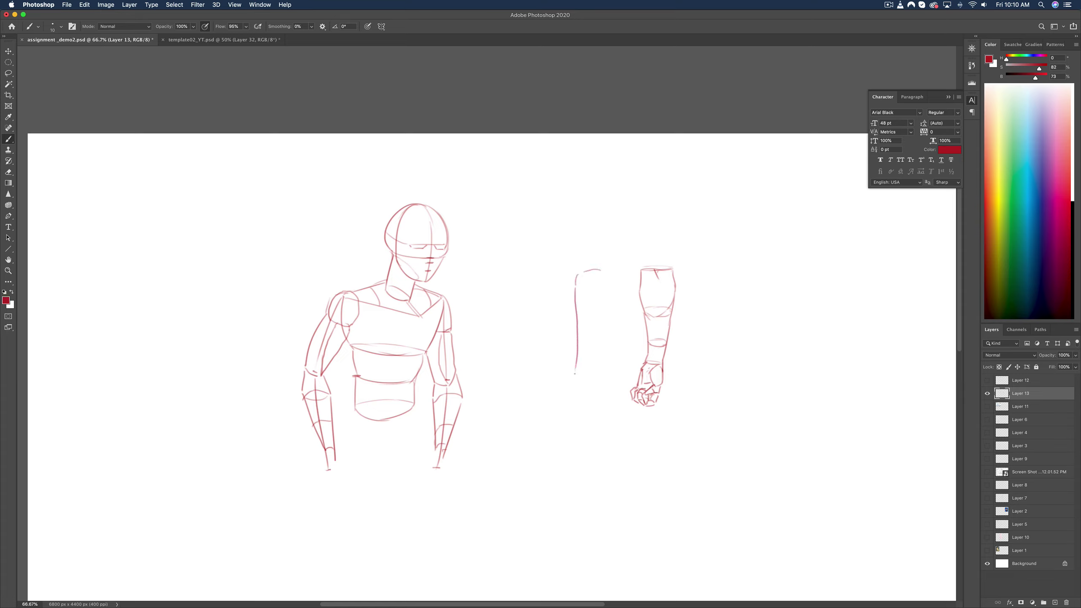
{"action": "mouse_move", "coordinate": [600, 270]}
{"action": "left_mouse_down"}
{"action": "mouse_move", "coordinate": [611, 302]}
{"action": "mouse_move", "coordinate": [591, 370]}
{"action": "left_mouse_up"}
{"action": "mouse_move", "coordinate": [576, 303]}
{"action": "left_mouse_down"}
{"action": "mouse_move", "coordinate": [610, 307]}
{"action": "mouse_move", "coordinate": [583, 307]}
{"action": "left_mouse_up"}
{"action": "left_click_drag", "start_coordinate": [578, 342], "coordinate": [597, 348]}
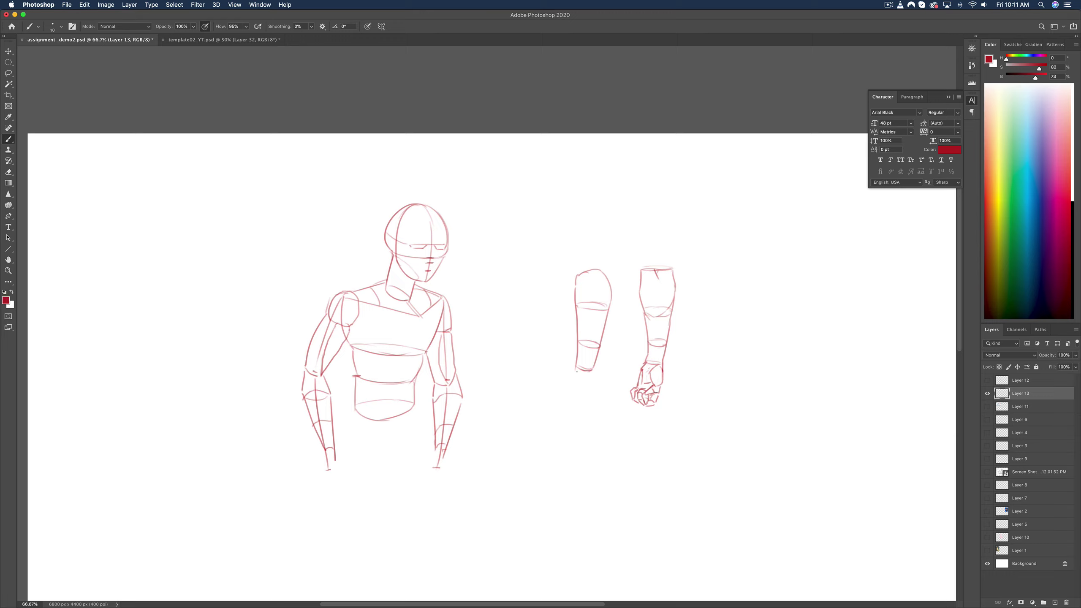
- Add a small block hand below the simplified forearm's wrist and lighten the line at its rounded top
{"action": "left_click_drag", "start_coordinate": [572, 374], "coordinate": [584, 384]}
{"action": "key", "text": "e"}
{"action": "mouse_move", "coordinate": [576, 284]}
{"action": "left_mouse_down"}
{"action": "mouse_move", "coordinate": [583, 272]}
{"action": "mouse_move", "coordinate": [575, 288]}
{"action": "left_mouse_up"}
{"action": "key", "text": "b"}
{"action": "key", "text": "e"}
{"action": "key", "text": "b"}
- Draw block-shaped hands on the figure's arms and a small wedge beneath the pelvis
{"action": "scroll", "coordinate": [359, 451], "scroll_direction": "left", "scroll_amount": 5}
{"action": "scroll", "coordinate": [358, 452], "scroll_direction": "down", "scroll_amount": 2}
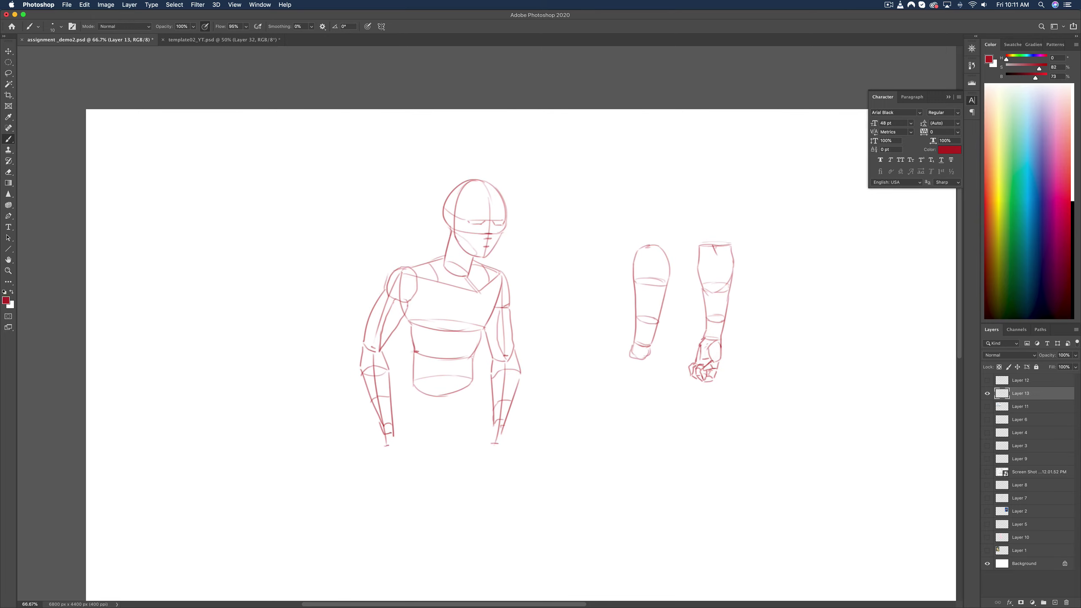
{"action": "mouse_move", "coordinate": [380, 425]}
{"action": "left_mouse_down"}
{"action": "mouse_move", "coordinate": [381, 449]}
{"action": "mouse_move", "coordinate": [401, 444]}
{"action": "mouse_move", "coordinate": [381, 453]}
{"action": "left_mouse_up"}
{"action": "mouse_move", "coordinate": [494, 424]}
{"action": "left_mouse_down"}
{"action": "mouse_move", "coordinate": [487, 443]}
{"action": "mouse_move", "coordinate": [509, 438]}
{"action": "left_mouse_up"}
{"action": "mouse_move", "coordinate": [436, 399]}
{"action": "left_mouse_down"}
{"action": "mouse_move", "coordinate": [460, 391]}
{"action": "mouse_move", "coordinate": [410, 391]}
{"action": "mouse_move", "coordinate": [407, 460]}
{"action": "left_mouse_up"}
{"action": "left_click", "coordinate": [450, 413]}
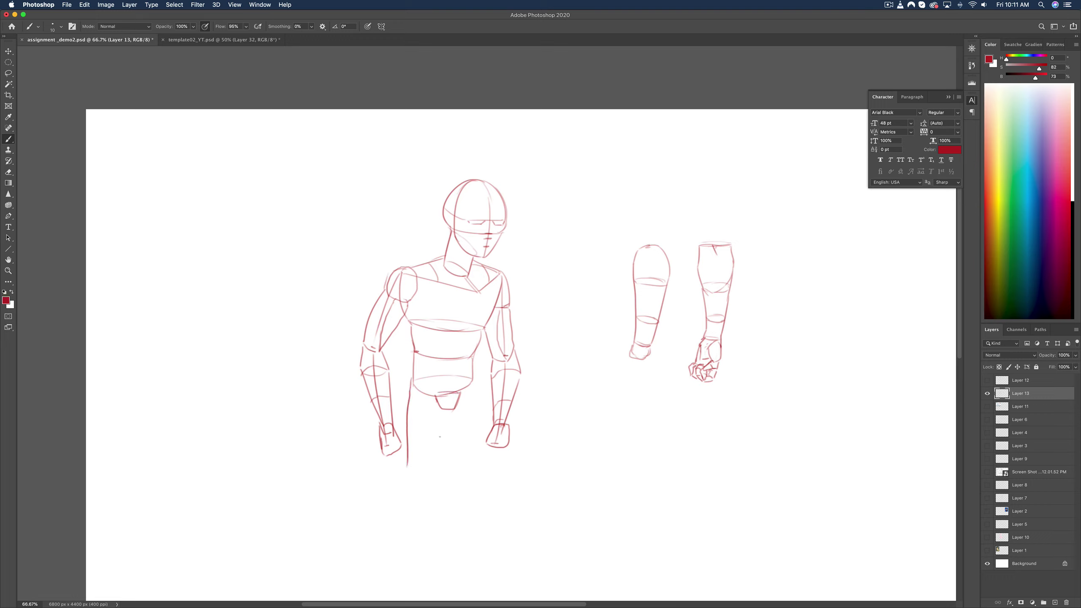
{"action": "key", "text": "super+z"}
- Sketch guide lines for the thighs from the hips to the knees and a first shin line down to the foot
{"action": "mouse_move", "coordinate": [417, 401]}
{"action": "left_mouse_down"}
{"action": "mouse_move", "coordinate": [502, 397]}
{"action": "mouse_move", "coordinate": [527, 379]}
{"action": "mouse_move", "coordinate": [507, 445]}
{"action": "left_mouse_up"}
{"action": "key", "text": "super+minus"}
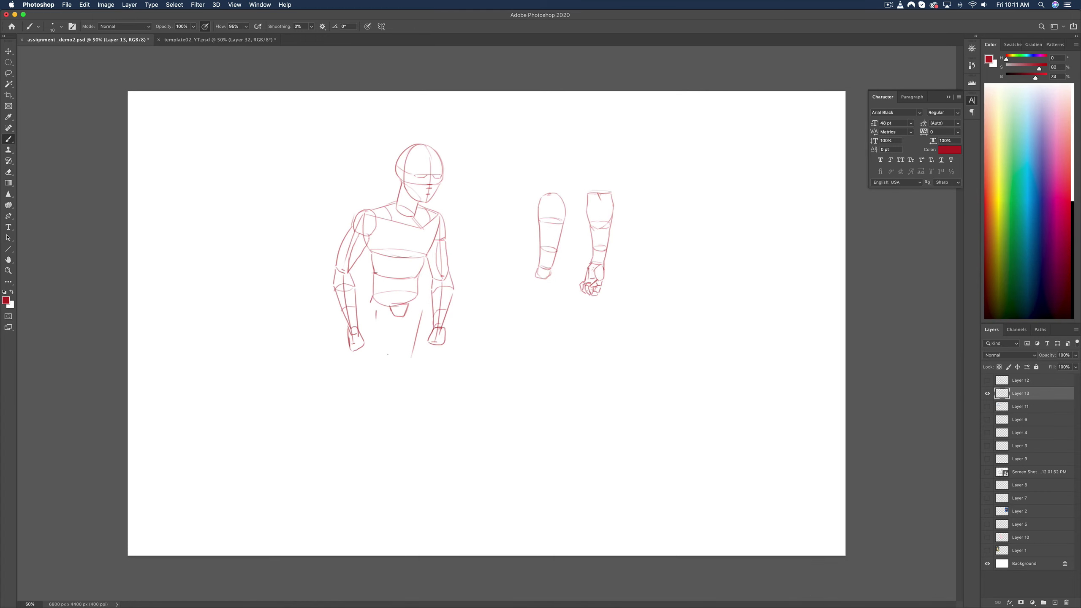
{"action": "left_click_drag", "start_coordinate": [375, 321], "coordinate": [367, 402]}
{"action": "left_click_drag", "start_coordinate": [410, 360], "coordinate": [404, 393]}
{"action": "left_click_drag", "start_coordinate": [423, 298], "coordinate": [417, 327]}
{"action": "left_click_drag", "start_coordinate": [361, 424], "coordinate": [359, 538]}
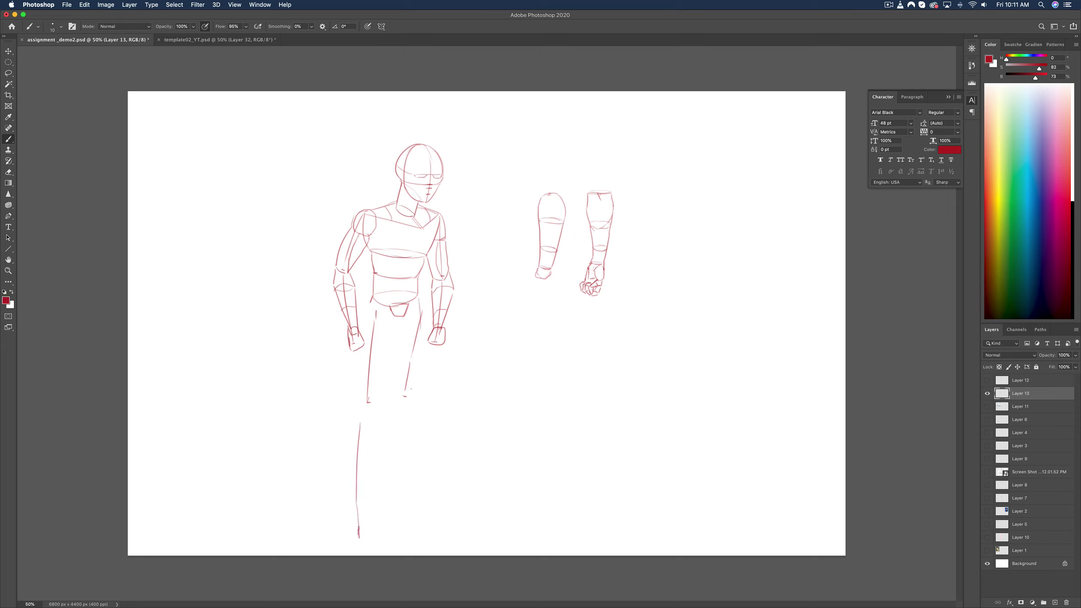
- Delete the inward-slanting thigh line and the long shin line, and redraw the leg guide lines for a shorter stance
{"action": "key", "text": "l"}
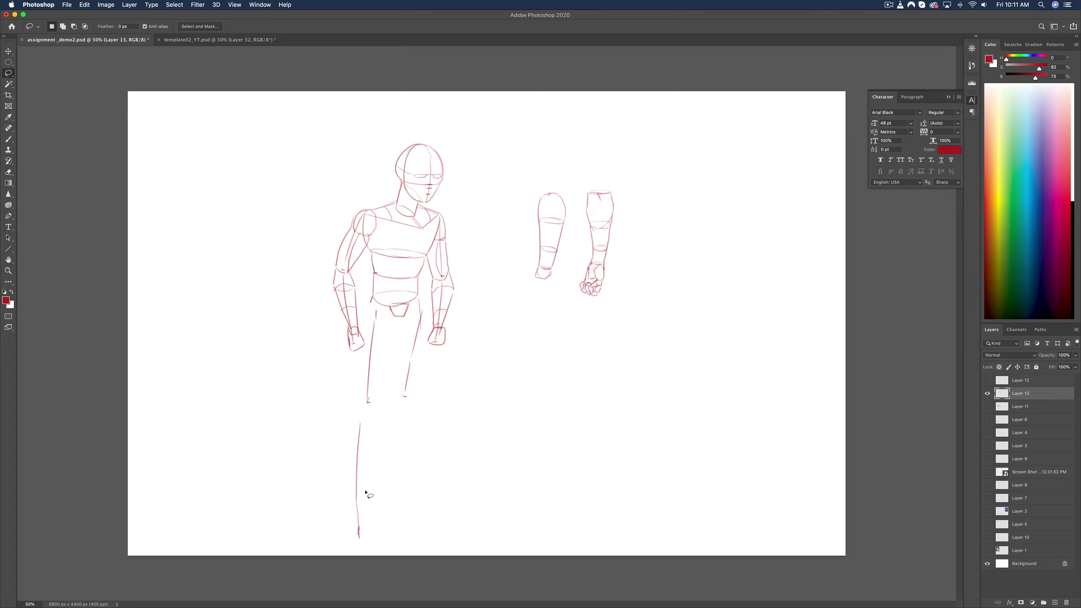
{"action": "mouse_move", "coordinate": [410, 321]}
{"action": "left_mouse_down"}
{"action": "mouse_move", "coordinate": [403, 431]}
{"action": "mouse_move", "coordinate": [424, 323]}
{"action": "mouse_move", "coordinate": [415, 300]}
{"action": "left_mouse_up"}
{"action": "key", "text": "Delete"}
{"action": "key", "text": "ctrl+d"}
{"action": "key", "text": "b"}
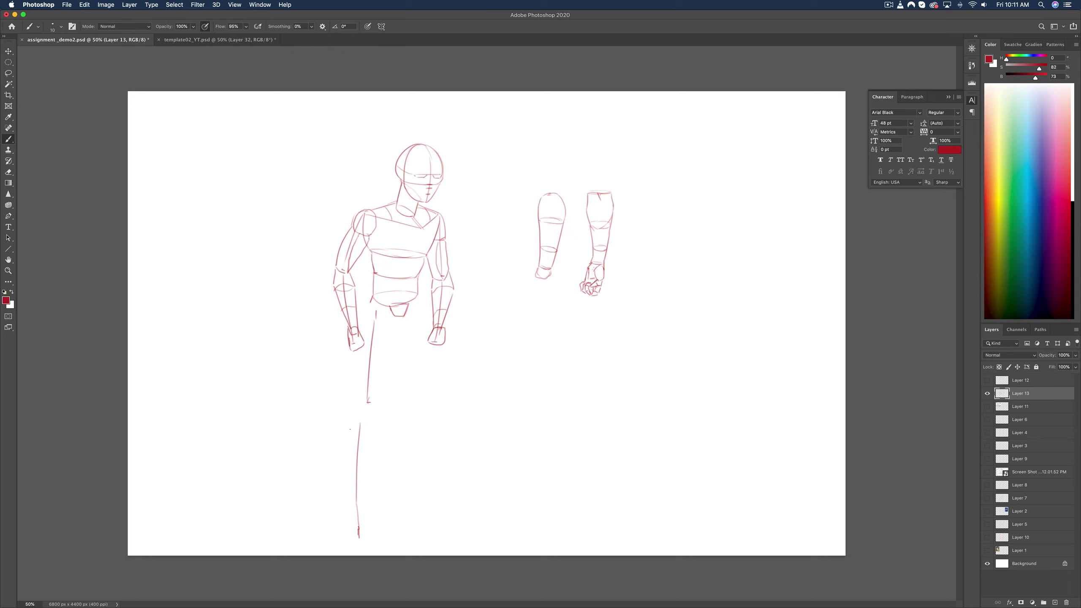
{"action": "key", "text": "l"}
{"action": "mouse_move", "coordinate": [345, 415]}
{"action": "left_mouse_down"}
{"action": "mouse_move", "coordinate": [322, 497]}
{"action": "mouse_move", "coordinate": [387, 489]}
{"action": "mouse_move", "coordinate": [362, 421]}
{"action": "mouse_move", "coordinate": [365, 499]}
{"action": "left_mouse_up"}
{"action": "key", "text": "Delete"}
{"action": "key", "text": "ctrl+d"}
{"action": "key", "text": "b"}
{"action": "left_click_drag", "start_coordinate": [421, 301], "coordinate": [425, 356]}
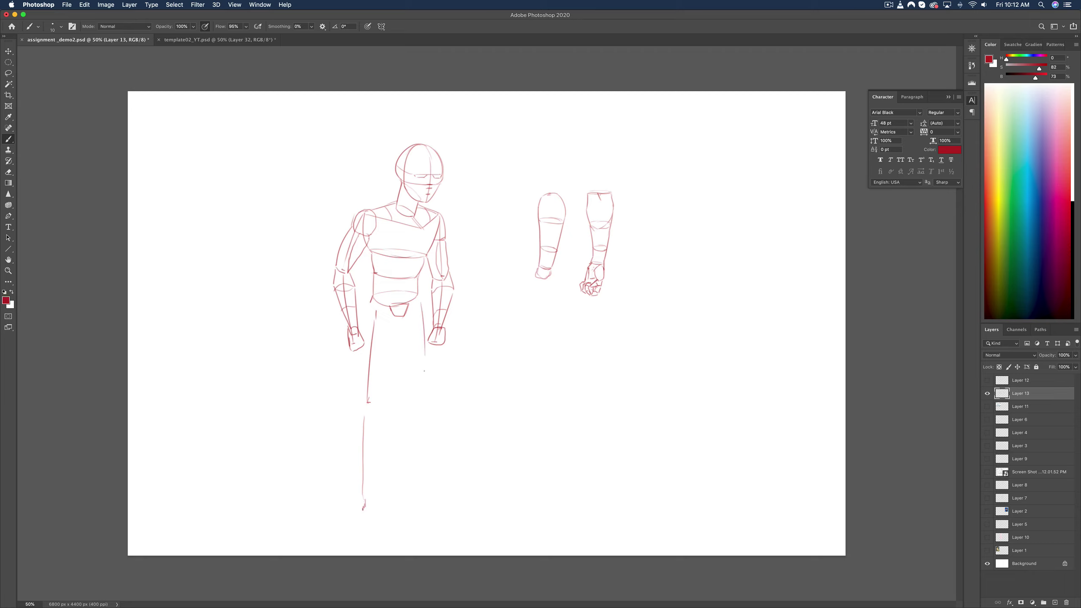
{"action": "left_click_drag", "start_coordinate": [425, 393], "coordinate": [422, 492]}
- Outline the first thigh around its guide line down to the knee and soften the overlapping wedge lines at the crotch
{"action": "left_click_drag", "start_coordinate": [399, 320], "coordinate": [385, 377]}
{"action": "mouse_move", "coordinate": [369, 305]}
{"action": "left_mouse_down"}
{"action": "mouse_move", "coordinate": [359, 372]}
{"action": "mouse_move", "coordinate": [376, 392]}
{"action": "left_mouse_up"}
{"action": "key", "text": "e"}
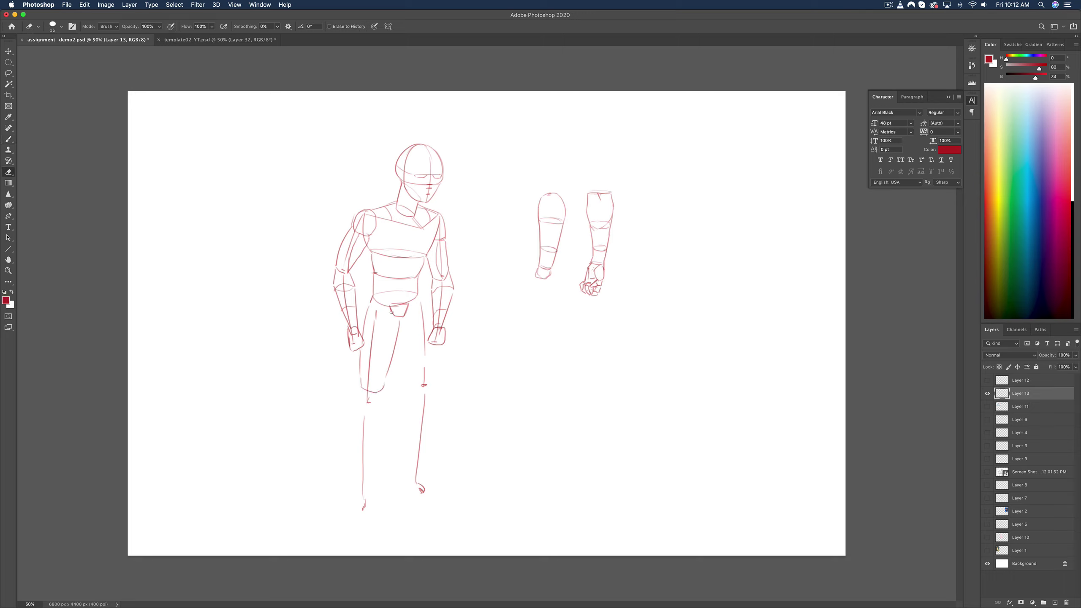
{"action": "mouse_move", "coordinate": [392, 312]}
{"action": "left_mouse_down"}
{"action": "mouse_move", "coordinate": [402, 305]}
{"action": "mouse_move", "coordinate": [397, 323]}
{"action": "mouse_move", "coordinate": [410, 304]}
{"action": "mouse_move", "coordinate": [410, 327]}
{"action": "left_mouse_up"}
{"action": "key", "text": "b"}
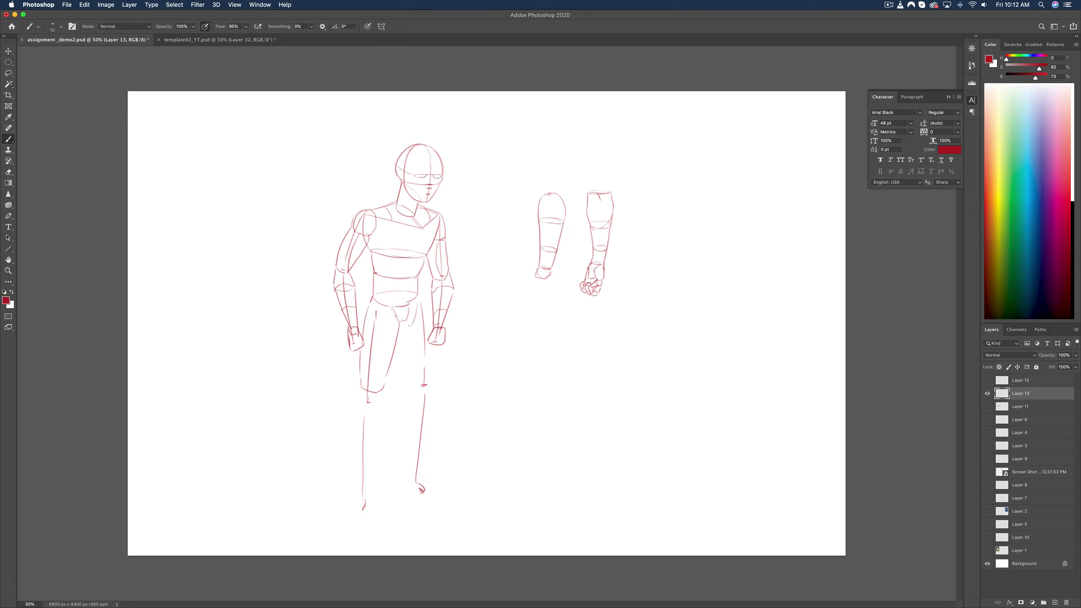
- Erase the torso's edge at the waist on the side of the unfinished thigh and redraw it wider
{"action": "key", "text": "ctrl+z"}
{"action": "key", "text": "e"}
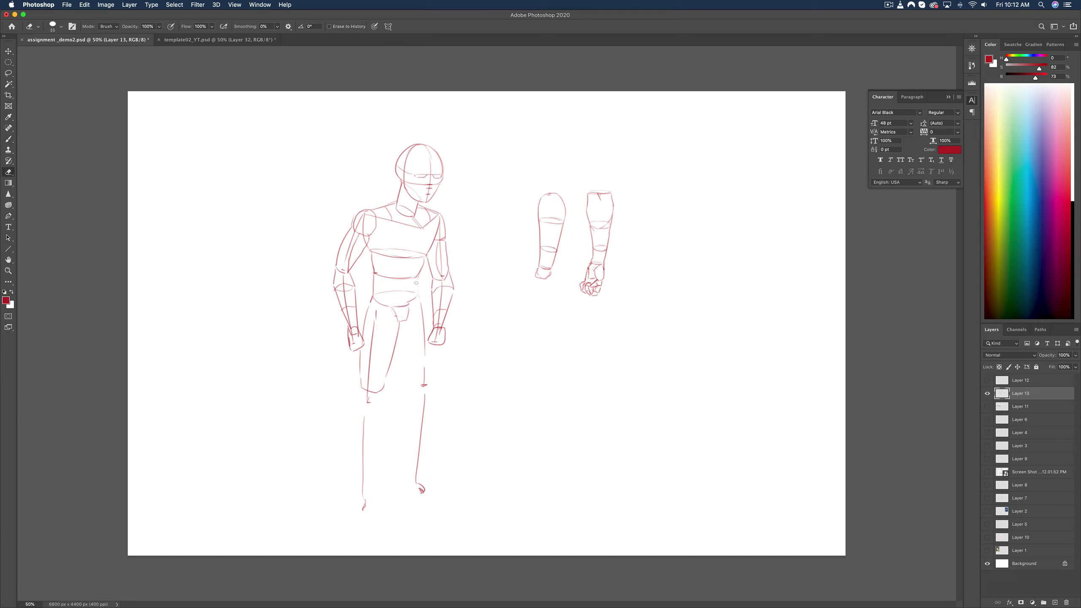
{"action": "key", "text": "b"}
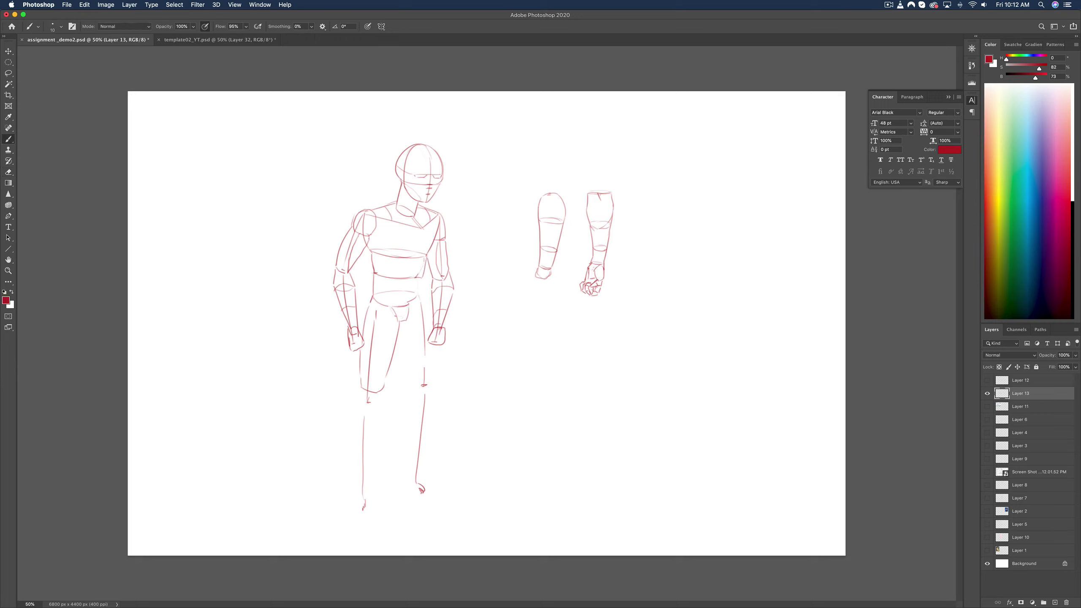
{"action": "key", "text": "e"}
{"action": "key", "text": "b"}
- Outline the second thigh from hip to knee and add knee forms, erasing overlapping lines
{"action": "mouse_move", "coordinate": [402, 307]}
{"action": "left_mouse_down"}
{"action": "mouse_move", "coordinate": [422, 297]}
{"action": "mouse_move", "coordinate": [425, 356]}
{"action": "left_mouse_up"}
{"action": "key", "text": "super+z"}
{"action": "key", "text": "super+z"}
{"action": "left_click_drag", "start_coordinate": [425, 298], "coordinate": [431, 368]}
{"action": "key", "text": "e"}
{"action": "key", "text": "b"}
{"action": "key", "text": "e"}
{"action": "key", "text": "b"}
{"action": "left_click_drag", "start_coordinate": [406, 383], "coordinate": [407, 398]}
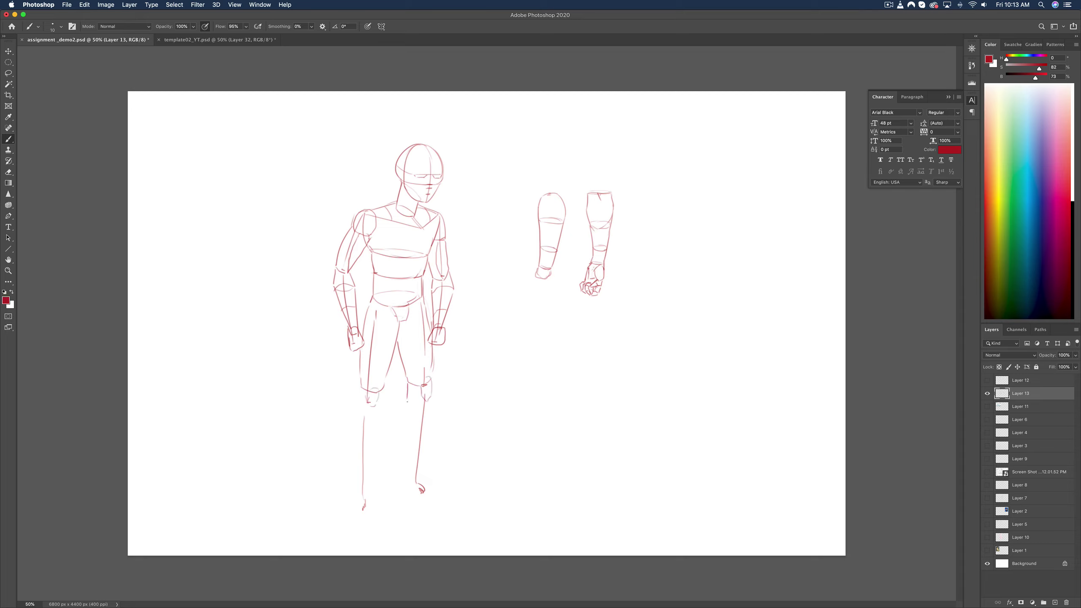
{"action": "key", "text": "super+z"}
{"action": "key", "text": "super+z"}
- Reinforce the crotch line and outline both lower legs as tapering forms from the knees to the ankles
{"action": "left_click_drag", "start_coordinate": [411, 308], "coordinate": [404, 329]}
{"action": "mouse_move", "coordinate": [360, 390]}
{"action": "left_mouse_down"}
{"action": "mouse_move", "coordinate": [363, 481]}
{"action": "mouse_move", "coordinate": [375, 466]}
{"action": "left_mouse_up"}
{"action": "left_click_drag", "start_coordinate": [407, 383], "coordinate": [409, 466]}
{"action": "left_click_drag", "start_coordinate": [429, 405], "coordinate": [417, 470]}
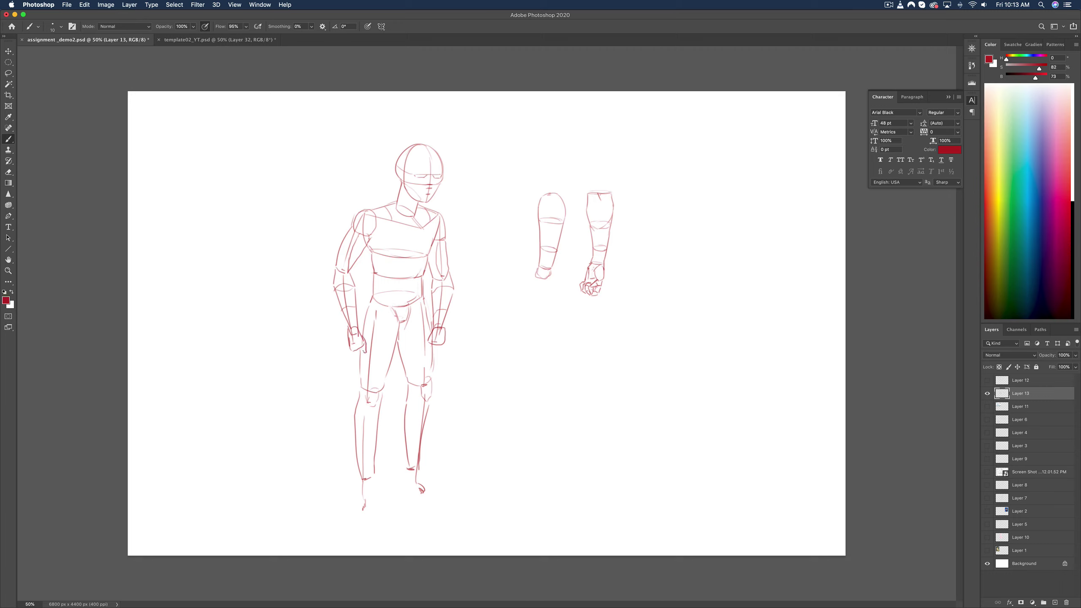
- Erase the inner edge of the hand on the second thigh's side and redraw it narrower with finger lines
{"action": "key", "text": "e"}
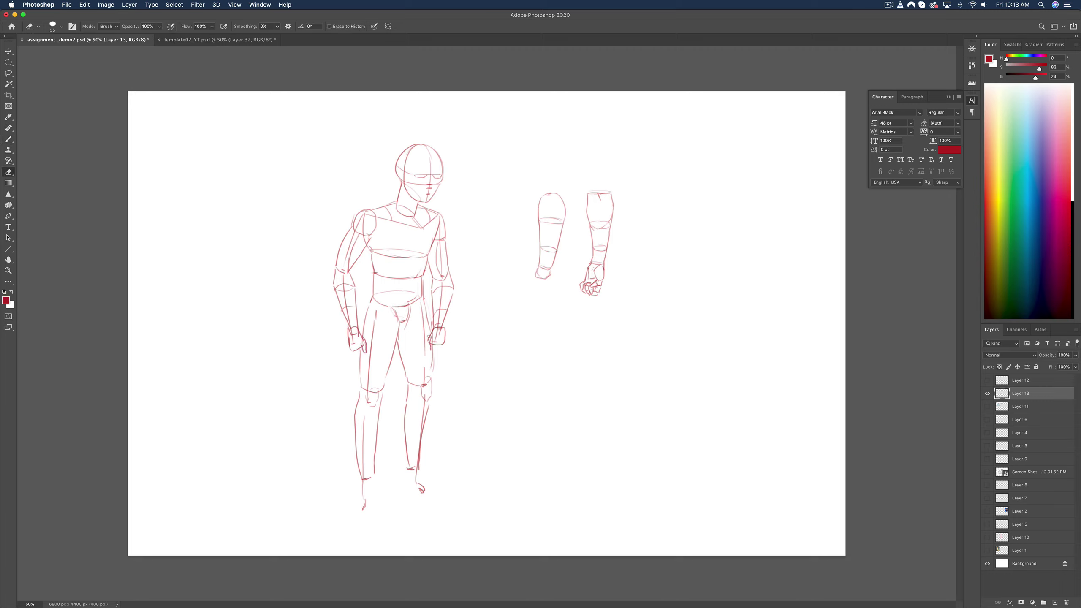
{"action": "left_click_drag", "start_coordinate": [430, 343], "coordinate": [430, 334]}
{"action": "key", "text": "b"}
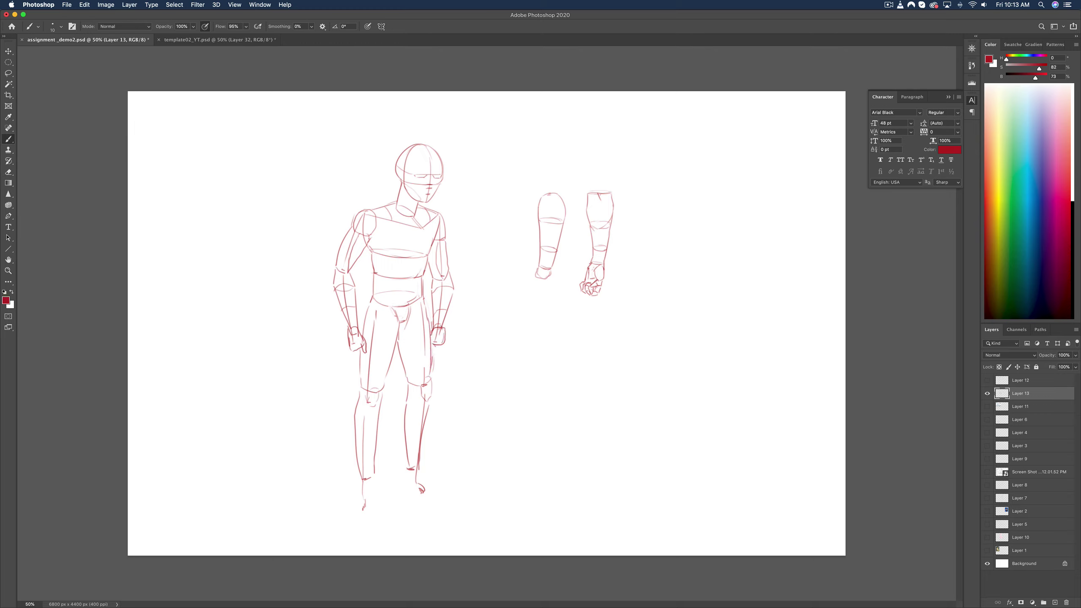
{"action": "left_click_drag", "start_coordinate": [432, 332], "coordinate": [441, 342]}
{"action": "left_click_drag", "start_coordinate": [433, 325], "coordinate": [442, 339]}
- Add accent strokes to the forearm, the hip and the side of the chest beside the upper arm
{"action": "left_click_drag", "start_coordinate": [434, 298], "coordinate": [440, 315]}
{"action": "left_click_drag", "start_coordinate": [371, 292], "coordinate": [365, 313]}
{"action": "left_click_drag", "start_coordinate": [368, 251], "coordinate": [377, 258]}
- Draw wedge-shaped feet below both ankles
{"action": "mouse_move", "coordinate": [362, 480]}
{"action": "left_mouse_down"}
{"action": "mouse_move", "coordinate": [369, 511]}
{"action": "mouse_move", "coordinate": [378, 479]}
{"action": "mouse_move", "coordinate": [407, 487]}
{"action": "mouse_move", "coordinate": [421, 477]}
{"action": "mouse_move", "coordinate": [435, 494]}
{"action": "left_mouse_up"}
{"action": "key", "text": "super+z"}
{"action": "key", "text": "super+z"}
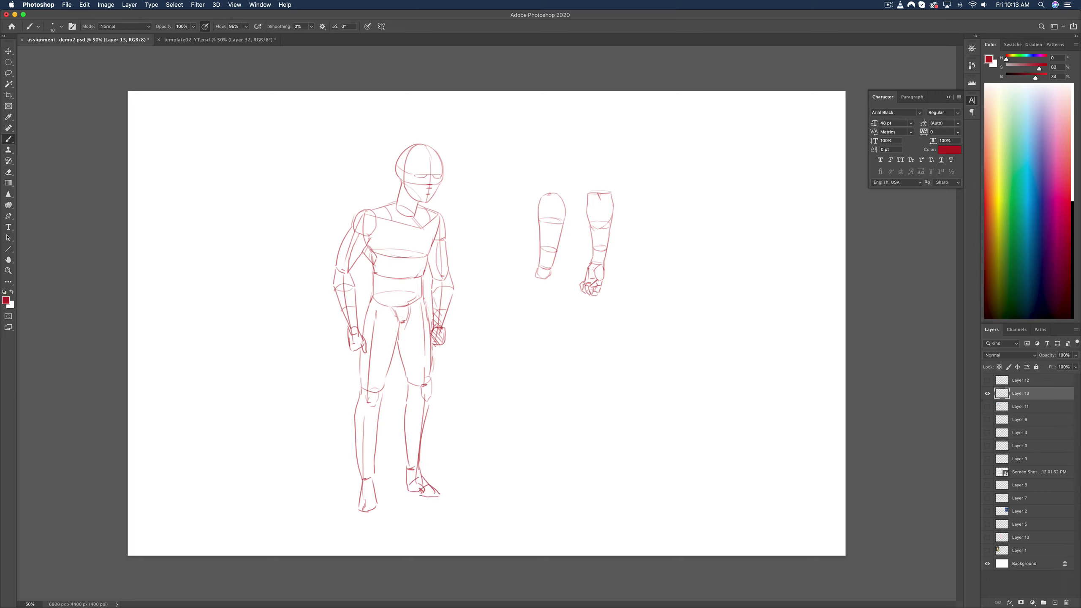
- Touch up the ankle and thigh lines, and select the figure's head and scale it down slightly
{"action": "left_click_drag", "start_coordinate": [406, 466], "coordinate": [404, 488]}
{"action": "left_click_drag", "start_coordinate": [431, 358], "coordinate": [429, 374]}
{"action": "key", "text": "l"}
{"action": "mouse_move", "coordinate": [402, 128]}
{"action": "left_mouse_down"}
{"action": "mouse_move", "coordinate": [385, 174]}
{"action": "mouse_move", "coordinate": [410, 205]}
{"action": "mouse_move", "coordinate": [458, 164]}
{"action": "mouse_move", "coordinate": [440, 130]}
{"action": "mouse_move", "coordinate": [455, 135]}
{"action": "left_mouse_up"}
{"action": "key", "text": "ctrl+t"}
{"action": "key", "text": "Return"}
{"action": "key", "text": "ctrl+d"}
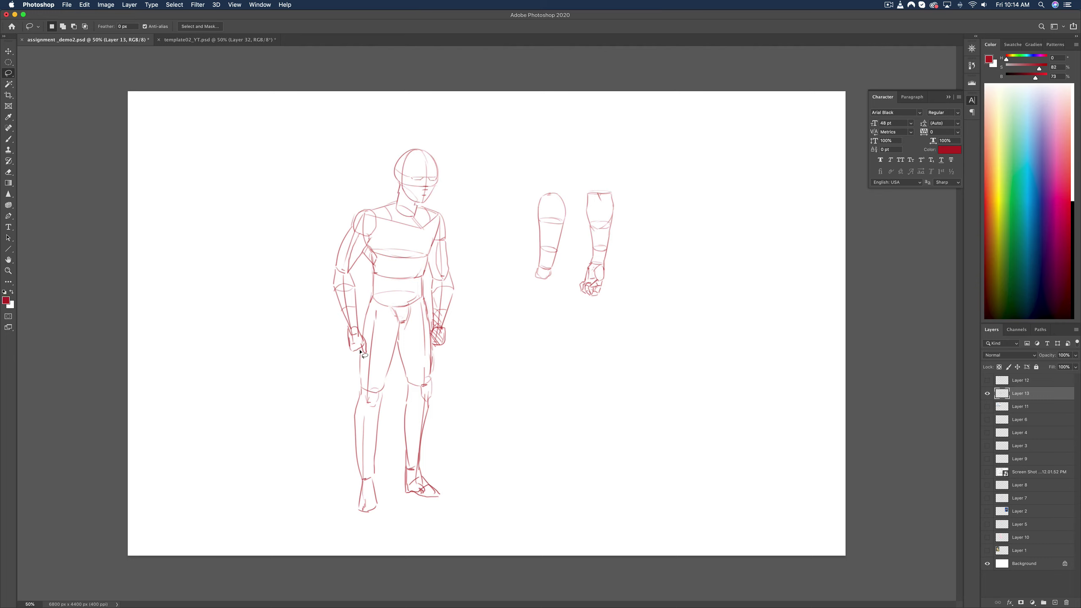
- Refine the hand beside the thigh and redraw the shoulder cap on the opposite arm with a fuller curve
{"action": "key", "text": "b"}
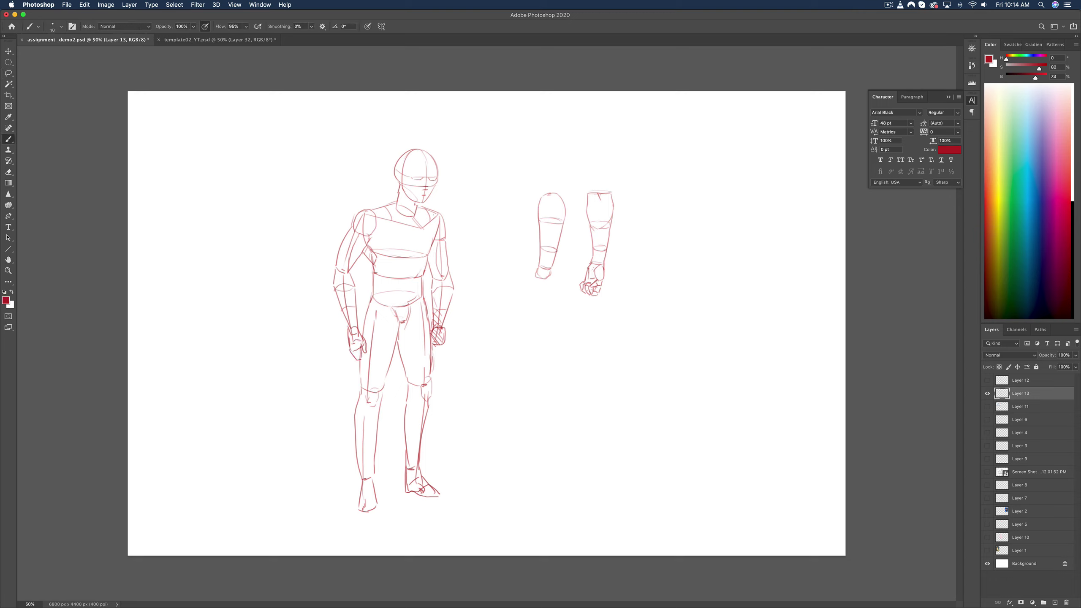
{"action": "key", "text": "e"}
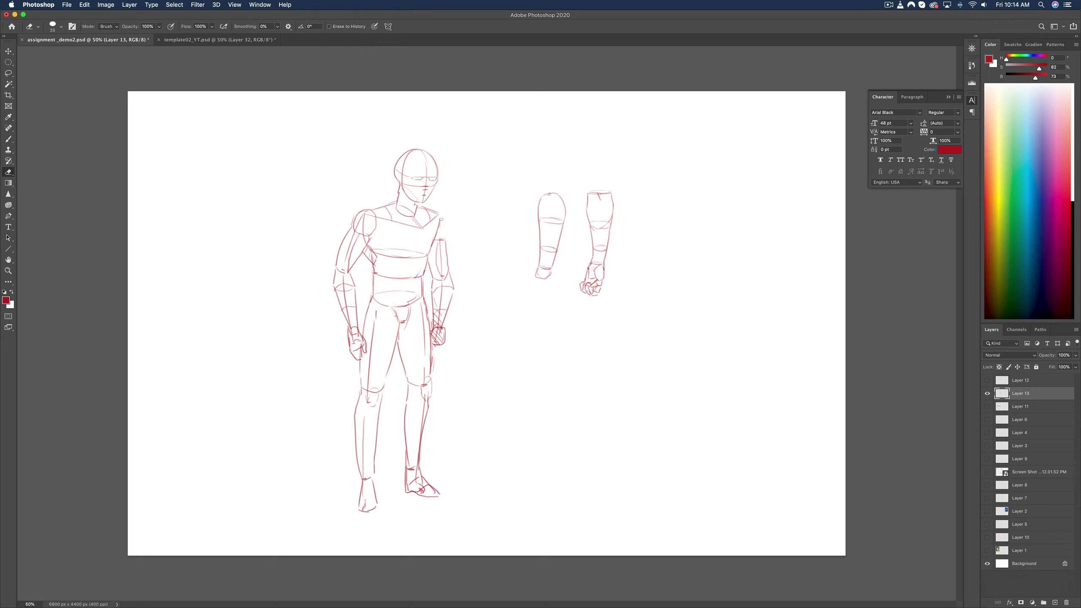
{"action": "key", "text": "b"}
{"action": "left_click_drag", "start_coordinate": [439, 209], "coordinate": [446, 228]}
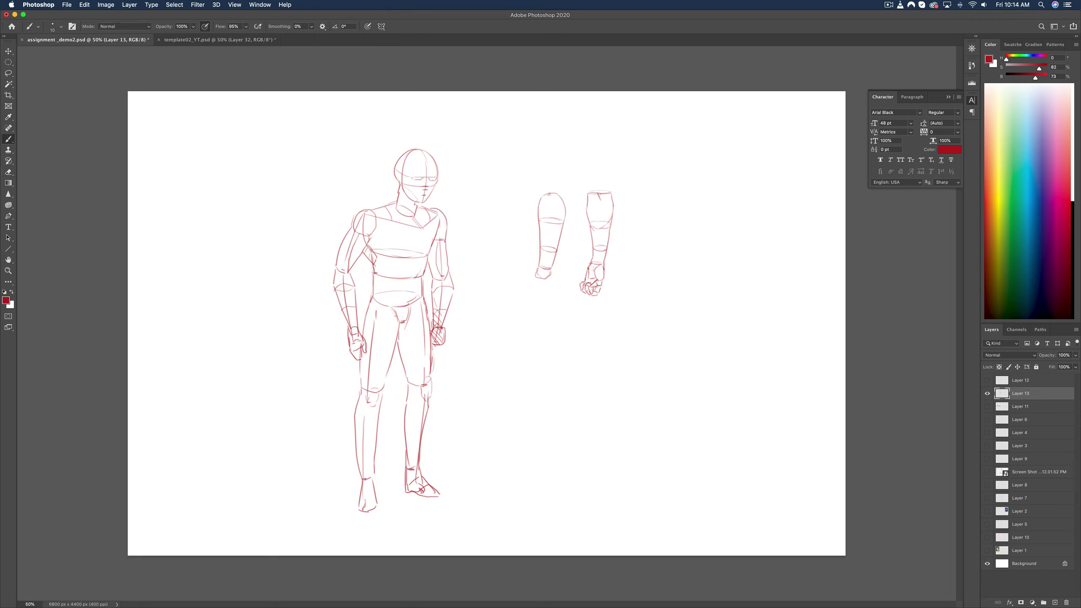
{"action": "key", "text": "e"}
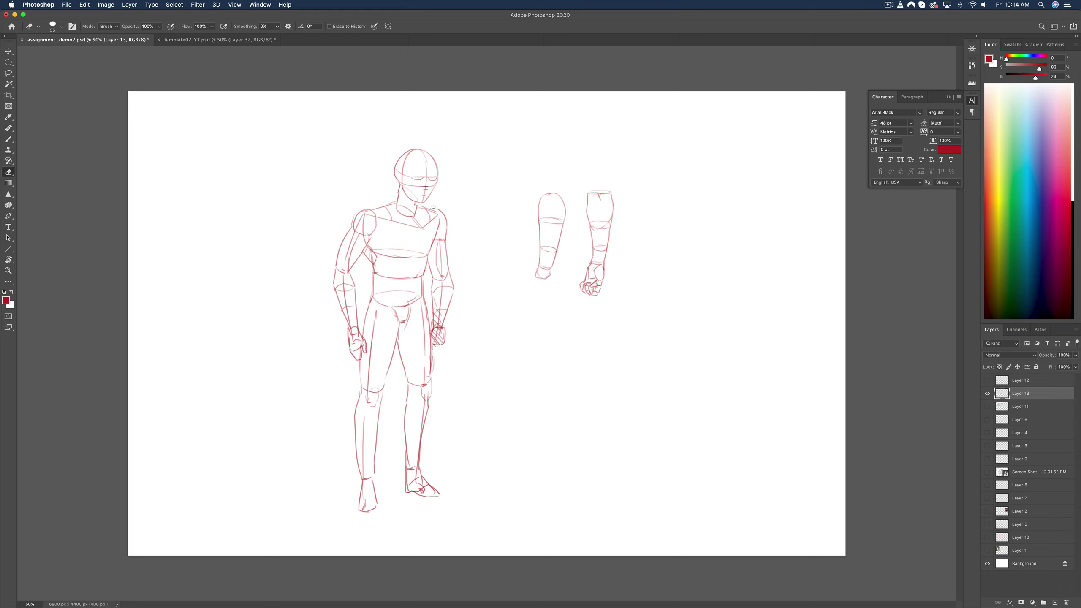
{"action": "key", "text": "b"}
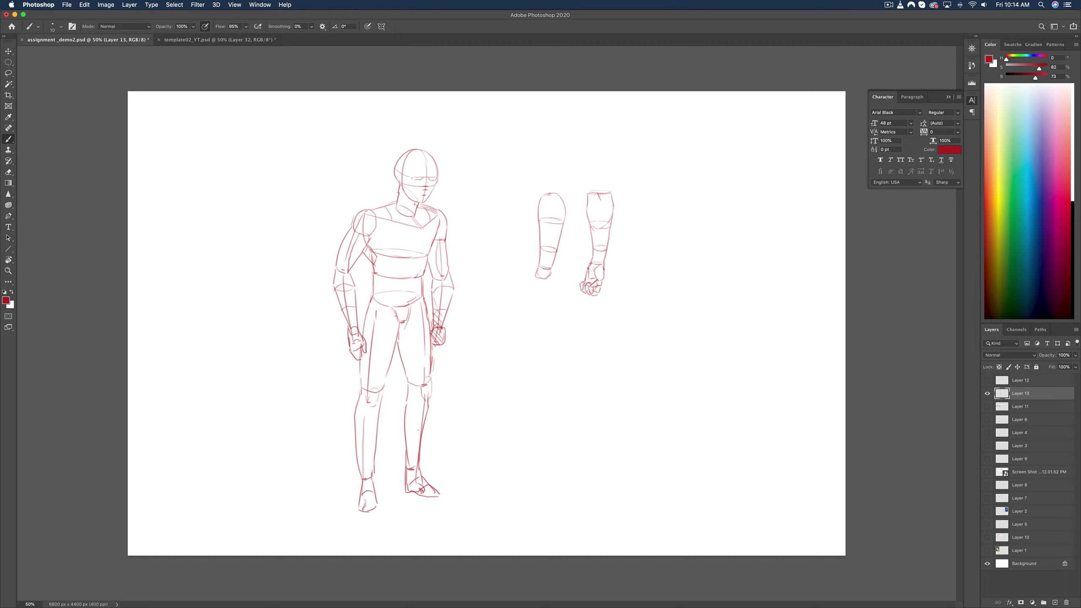
- Draw curved contour lines across both shins, both thighs and the shoulders of the standing figure
{"action": "left_click_drag", "start_coordinate": [406, 431], "coordinate": [422, 428]}
{"action": "left_click_drag", "start_coordinate": [402, 352], "coordinate": [430, 345]}
{"action": "left_click_drag", "start_coordinate": [359, 347], "coordinate": [374, 337]}
{"action": "left_click_drag", "start_coordinate": [359, 225], "coordinate": [439, 235]}
{"action": "key", "text": "e"}
{"action": "key", "text": "b"}
- Move the standing figure and arm studies toward the left edge of the canvas
{"action": "key", "text": "v"}
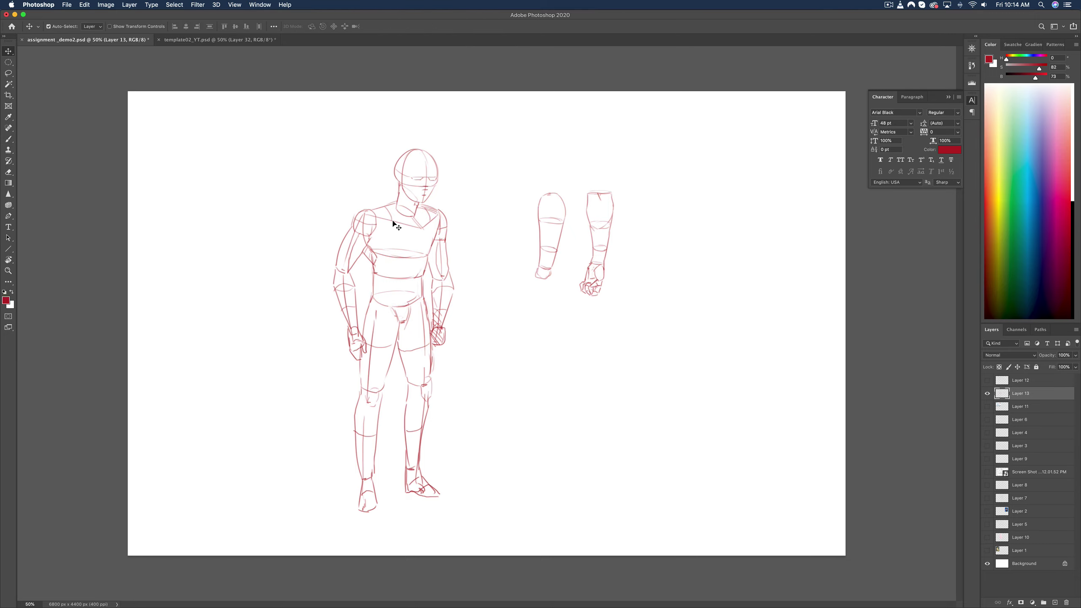
{"action": "key", "text": "super"}
{"action": "left_click_drag", "start_coordinate": [408, 251], "coordinate": [280, 244]}
- Hide the figure drawing and show the Lesson 02 assignment text to review its instructions
{"action": "left_click", "coordinate": [987, 394]}
{"action": "left_click", "coordinate": [987, 406]}
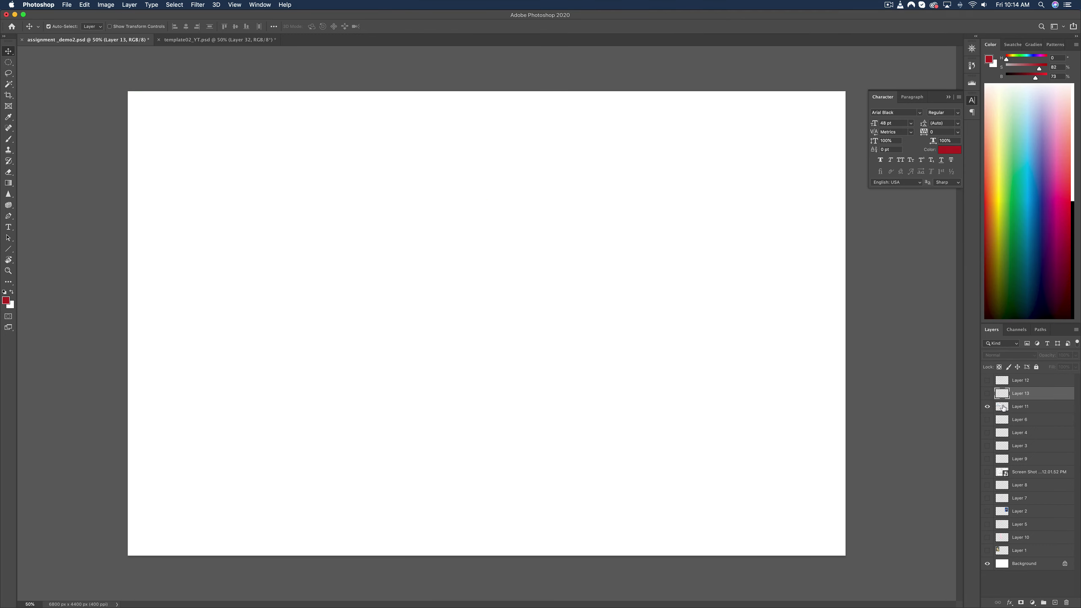
{"action": "left_click", "coordinate": [1026, 406]}
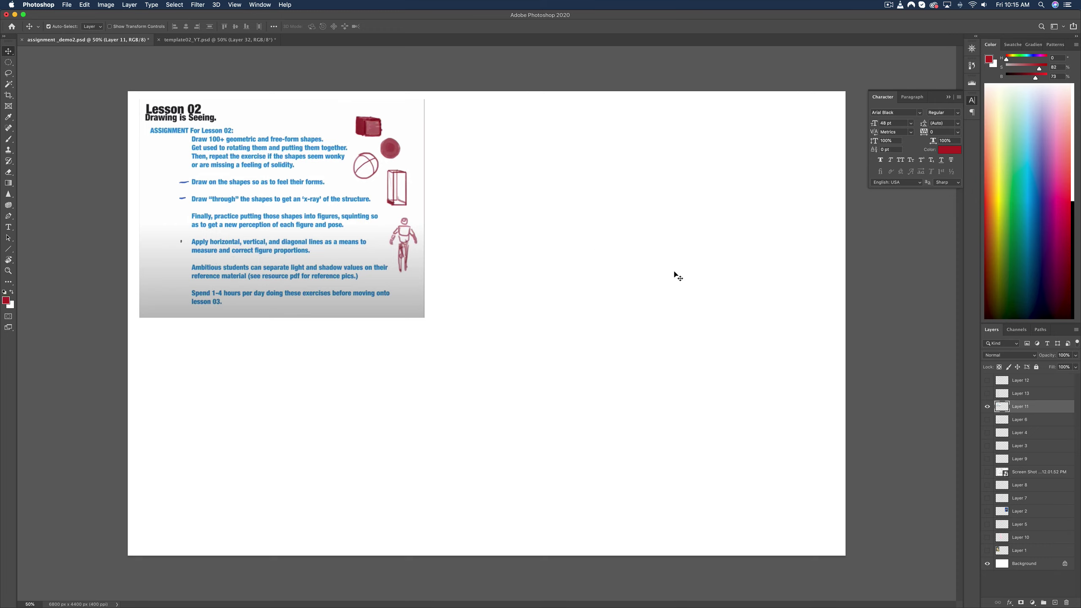
- Hide the assignment text, show the figure drawing again and add a new layer
{"action": "left_click", "coordinate": [987, 406]}
{"action": "left_click", "coordinate": [987, 393]}
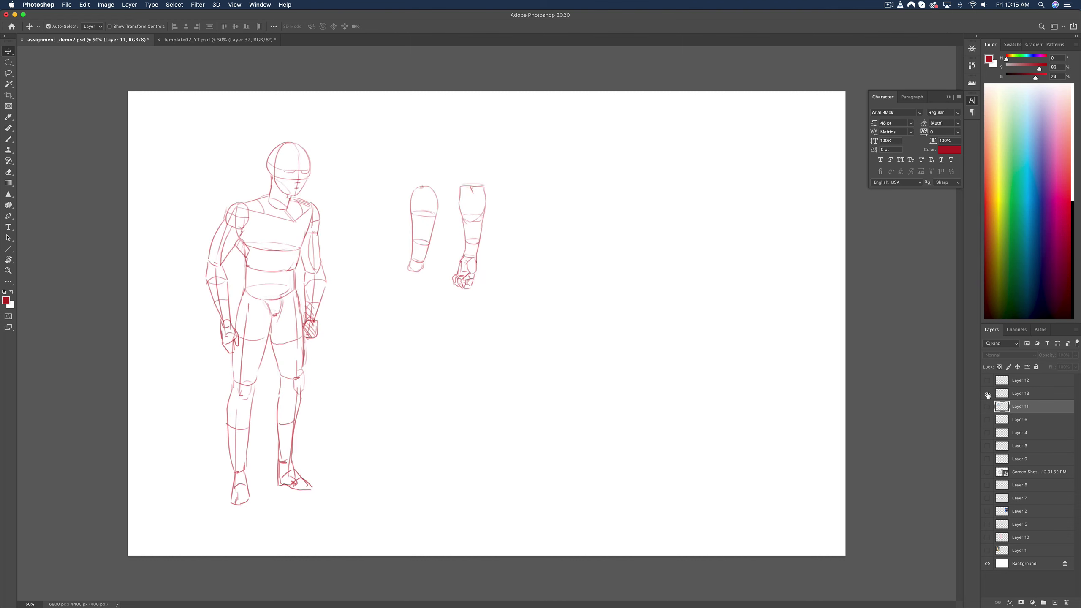
{"action": "key", "text": "b"}
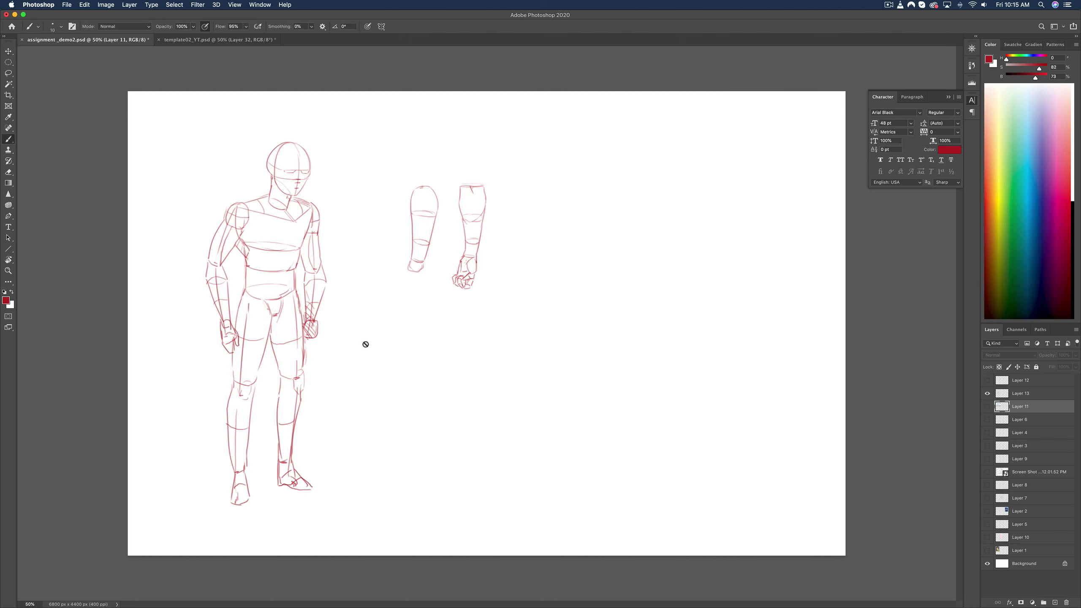
{"action": "left_click", "coordinate": [1053, 600]}
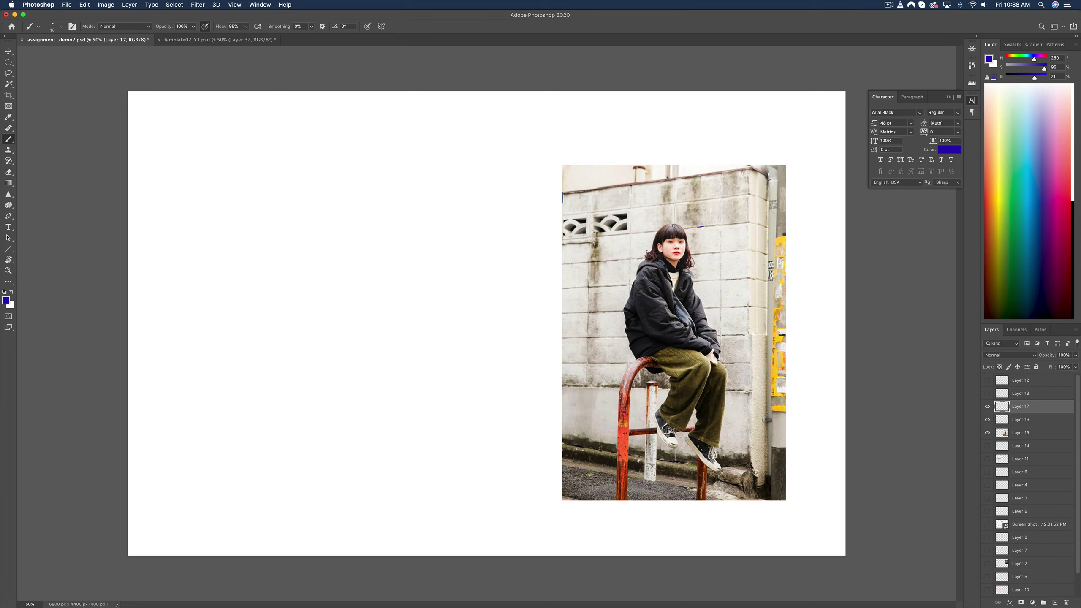
- Mark the woman's head height beside the photo and repeat that unit down a vertical line toward her feet
{"action": "left_click_drag", "start_coordinate": [701, 226], "coordinate": [701, 243]}
{"action": "key", "text": "v"}
{"action": "mouse_move", "coordinate": [704, 260]}
{"action": "left_mouse_down"}
{"action": "mouse_move", "coordinate": [641, 257]}
{"action": "mouse_move", "coordinate": [728, 258]}
{"action": "left_mouse_up"}
{"action": "key", "text": "b"}
{"action": "left_click", "coordinate": [727, 278], "text": "shift"}
{"action": "left_click", "coordinate": [727, 307], "text": "shift"}
{"action": "left_click", "coordinate": [727, 335], "text": "shift"}
{"action": "left_click", "coordinate": [727, 358], "text": "shift"}
{"action": "left_click", "coordinate": [727, 389], "text": "shift"}
{"action": "left_click", "coordinate": [727, 410], "text": "shift"}
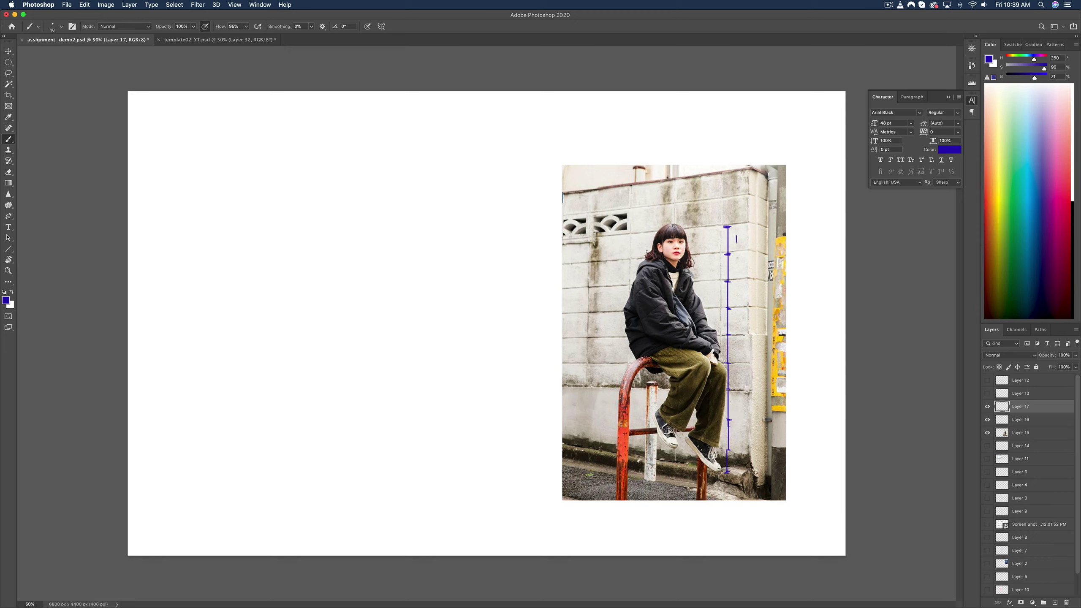
- Number the head units 2 to 8 in blue and note the leftover fraction beside the feet in orange
{"action": "left_click_drag", "start_coordinate": [736, 293], "coordinate": [743, 322]}
{"action": "left_click_drag", "start_coordinate": [742, 317], "coordinate": [744, 442]}
{"action": "key", "text": "super+z"}
{"action": "left_click", "coordinate": [1008, 56]}
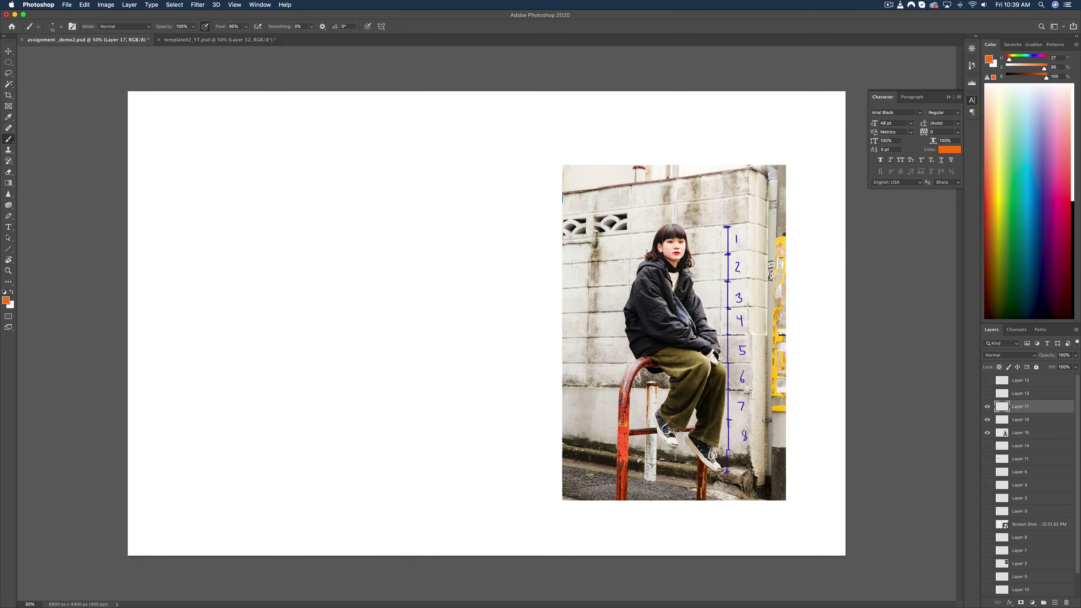
{"action": "left_click_drag", "start_coordinate": [751, 461], "coordinate": [750, 471]}
- Draw a red horizontal line from the woman's back to the vertical head-unit line to mark her width
{"action": "left_click", "coordinate": [728, 226], "text": "alt"}
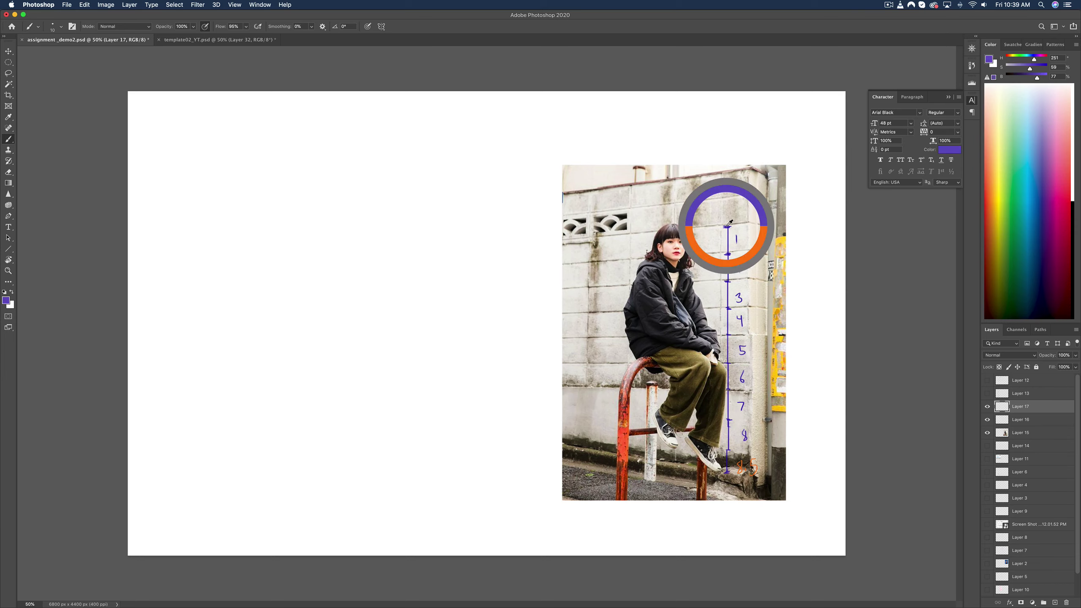
{"action": "left_click", "coordinate": [730, 221], "text": "alt"}
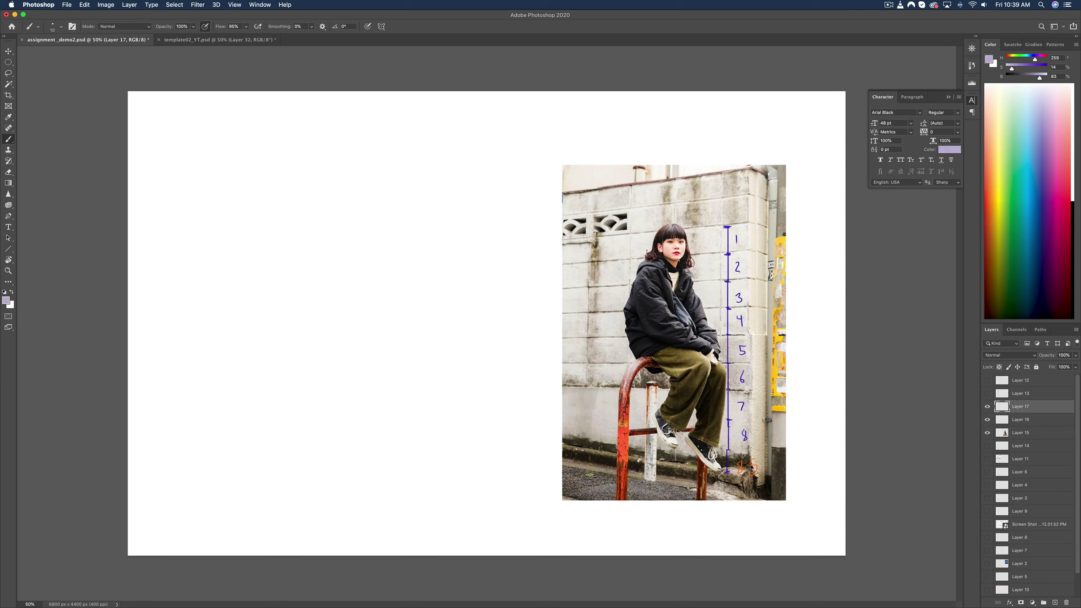
{"action": "left_click", "coordinate": [728, 227], "text": "alt"}
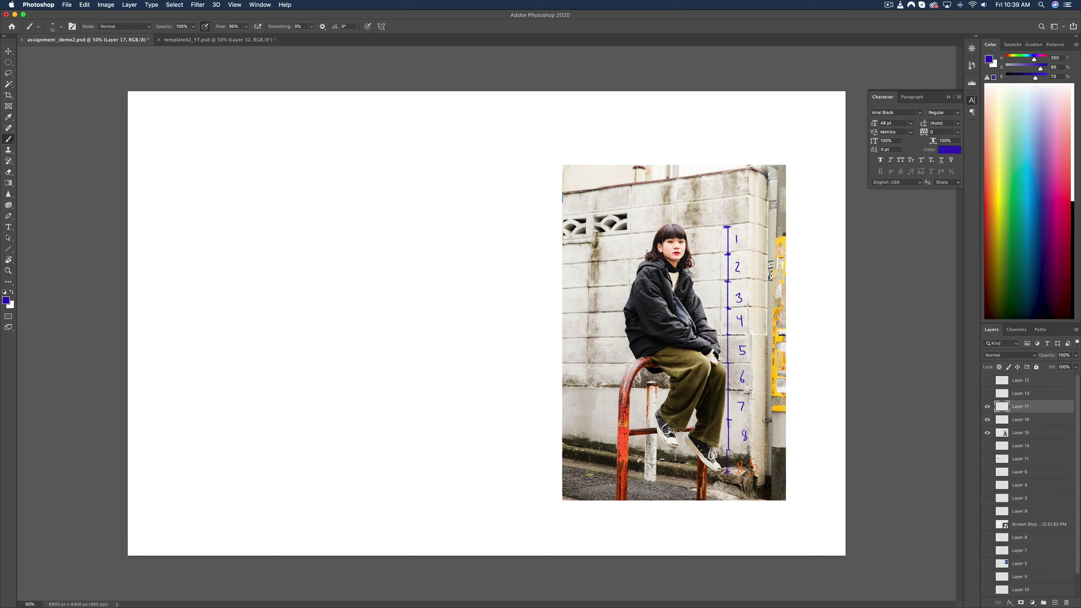
{"action": "left_click", "coordinate": [1006, 59]}
- Transfer the head unit onto the width line in green with an arc and ticks, and write 3.67 and 3 2/3
{"action": "left_click", "coordinate": [1021, 59]}
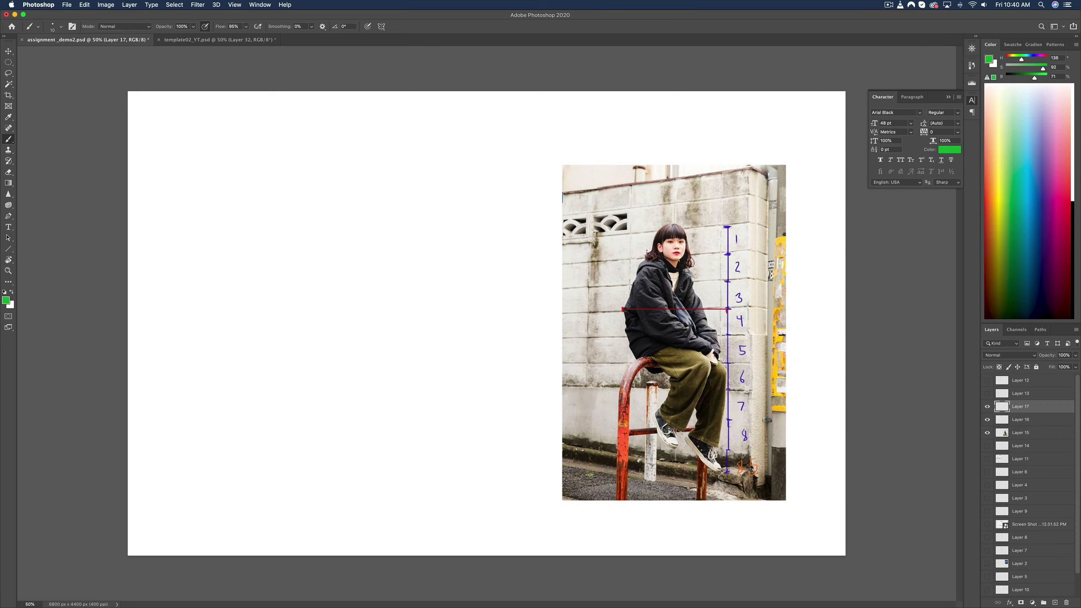
{"action": "left_click_drag", "start_coordinate": [717, 282], "coordinate": [702, 301]}
{"action": "key", "text": "super+z"}
{"action": "key", "text": "super+z"}
{"action": "key", "text": "super+z"}
{"action": "mouse_move", "coordinate": [711, 280]}
{"action": "left_mouse_down"}
{"action": "mouse_move", "coordinate": [698, 308]}
{"action": "mouse_move", "coordinate": [709, 288]}
{"action": "left_mouse_up"}
{"action": "key", "text": "super+z"}
{"action": "key", "text": "super+z"}
- Add a new layer and outline the seated figure's head in red on the blank area beside the photo
{"action": "left_click", "coordinate": [1006, 56]}
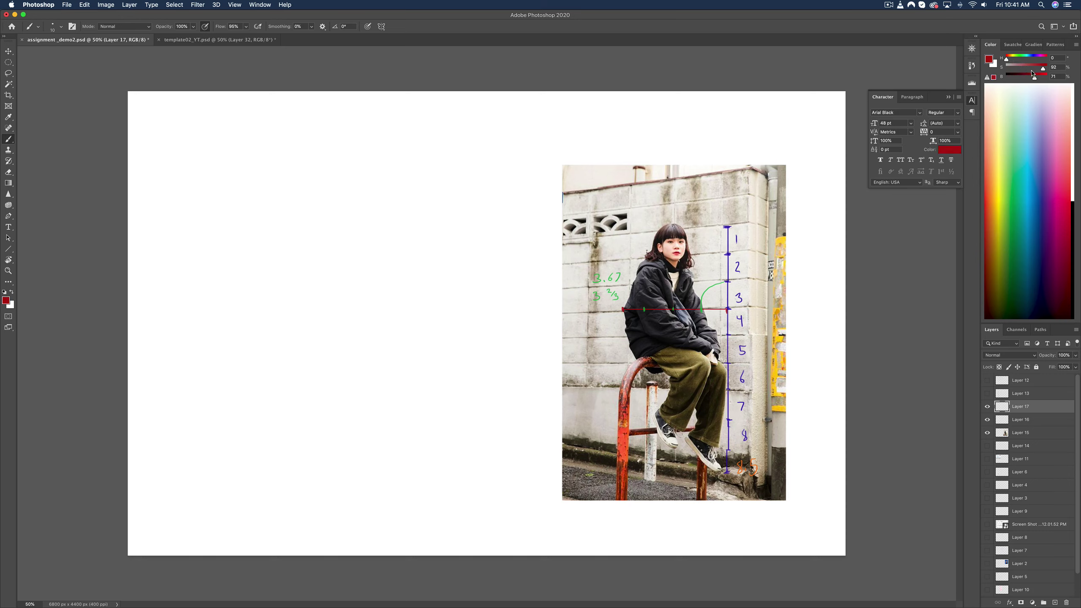
{"action": "left_click", "coordinate": [1055, 602]}
{"action": "mouse_move", "coordinate": [346, 130]}
{"action": "left_mouse_down"}
{"action": "mouse_move", "coordinate": [306, 158]}
{"action": "mouse_move", "coordinate": [330, 123]}
{"action": "mouse_move", "coordinate": [345, 160]}
{"action": "mouse_move", "coordinate": [330, 172]}
{"action": "mouse_move", "coordinate": [347, 146]}
{"action": "left_mouse_up"}
{"action": "key", "text": "super+z"}
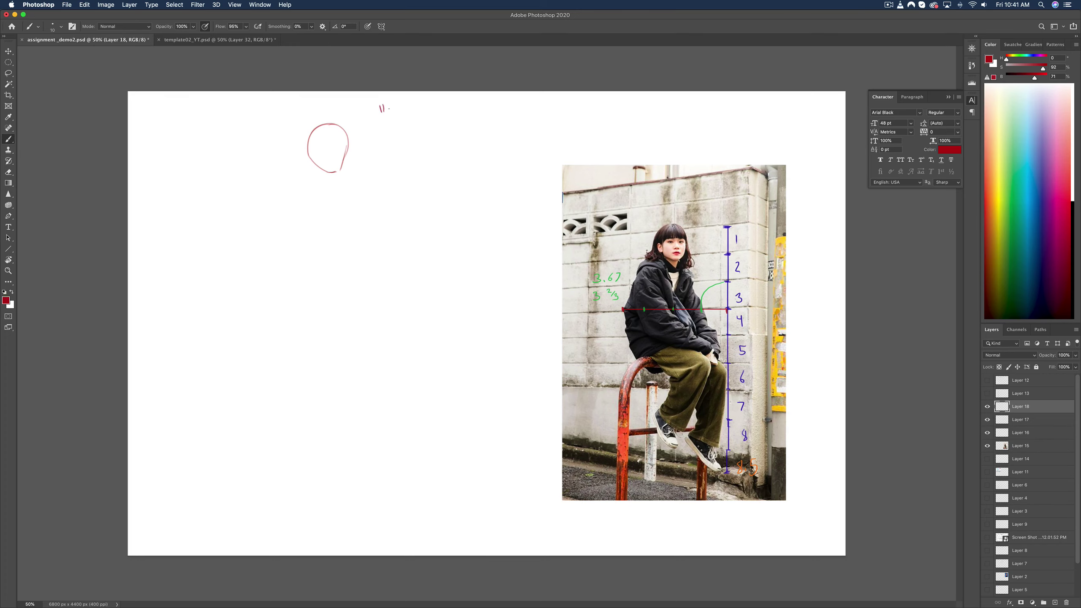
- Handwrite the notes "Constructive" and "Bridgman" beside the head outline
{"action": "left_click_drag", "start_coordinate": [394, 111], "coordinate": [422, 117]}
{"action": "left_click_drag", "start_coordinate": [464, 112], "coordinate": [469, 116]}
{"action": "left_click_drag", "start_coordinate": [385, 135], "coordinate": [385, 144]}
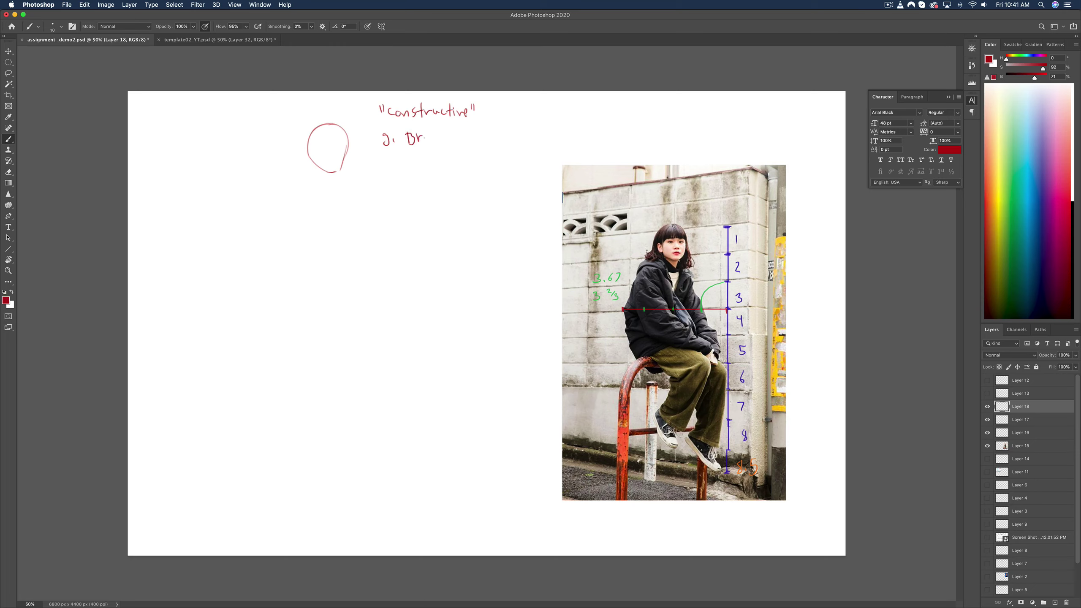
{"action": "mouse_move", "coordinate": [435, 131]}
{"action": "left_mouse_down"}
{"action": "mouse_move", "coordinate": [440, 150]}
{"action": "mouse_move", "coordinate": [477, 140]}
{"action": "left_mouse_up"}
{"action": "key", "text": "super+z"}
- Sketch small examples of angular, straight-edged shapes around the handwritten notes
{"action": "mouse_move", "coordinate": [431, 168]}
{"action": "left_mouse_down"}
{"action": "mouse_move", "coordinate": [449, 194]}
{"action": "mouse_move", "coordinate": [421, 194]}
{"action": "left_mouse_up"}
{"action": "mouse_move", "coordinate": [504, 189]}
{"action": "left_mouse_down"}
{"action": "mouse_move", "coordinate": [488, 176]}
{"action": "mouse_move", "coordinate": [476, 184]}
{"action": "mouse_move", "coordinate": [475, 204]}
{"action": "mouse_move", "coordinate": [502, 207]}
{"action": "mouse_move", "coordinate": [480, 224]}
{"action": "mouse_move", "coordinate": [505, 233]}
{"action": "mouse_move", "coordinate": [487, 231]}
{"action": "left_mouse_up"}
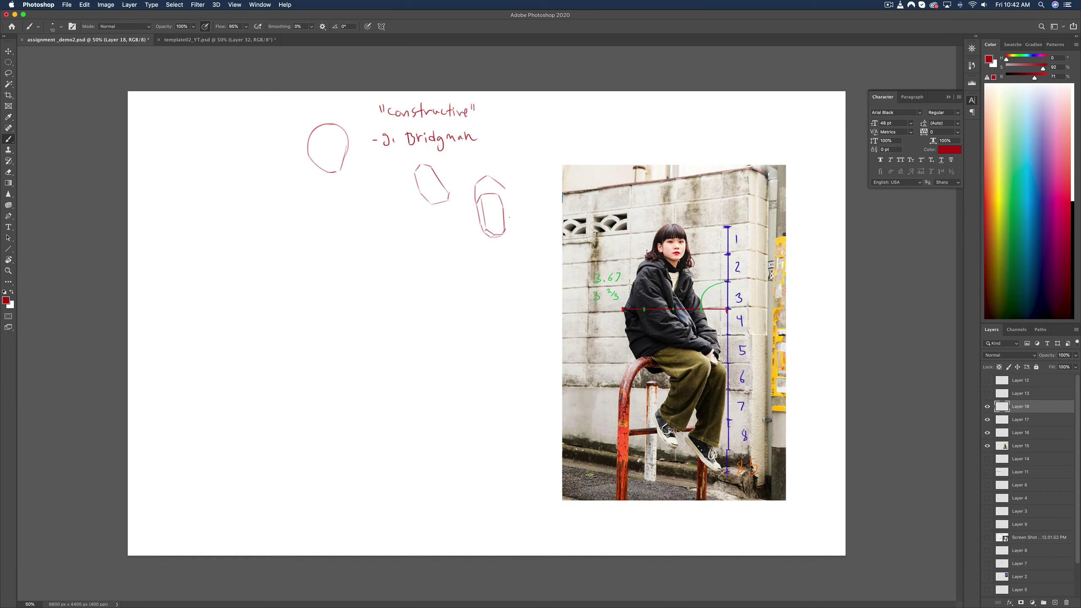
{"action": "left_click_drag", "start_coordinate": [505, 190], "coordinate": [505, 203]}
{"action": "mouse_move", "coordinate": [520, 151]}
{"action": "left_mouse_down"}
{"action": "mouse_move", "coordinate": [508, 166]}
{"action": "mouse_move", "coordinate": [519, 184]}
{"action": "mouse_move", "coordinate": [535, 165]}
{"action": "mouse_move", "coordinate": [531, 121]}
{"action": "mouse_move", "coordinate": [552, 135]}
{"action": "mouse_move", "coordinate": [546, 113]}
{"action": "mouse_move", "coordinate": [515, 126]}
{"action": "mouse_move", "coordinate": [506, 159]}
{"action": "mouse_move", "coordinate": [479, 155]}
{"action": "left_mouse_up"}
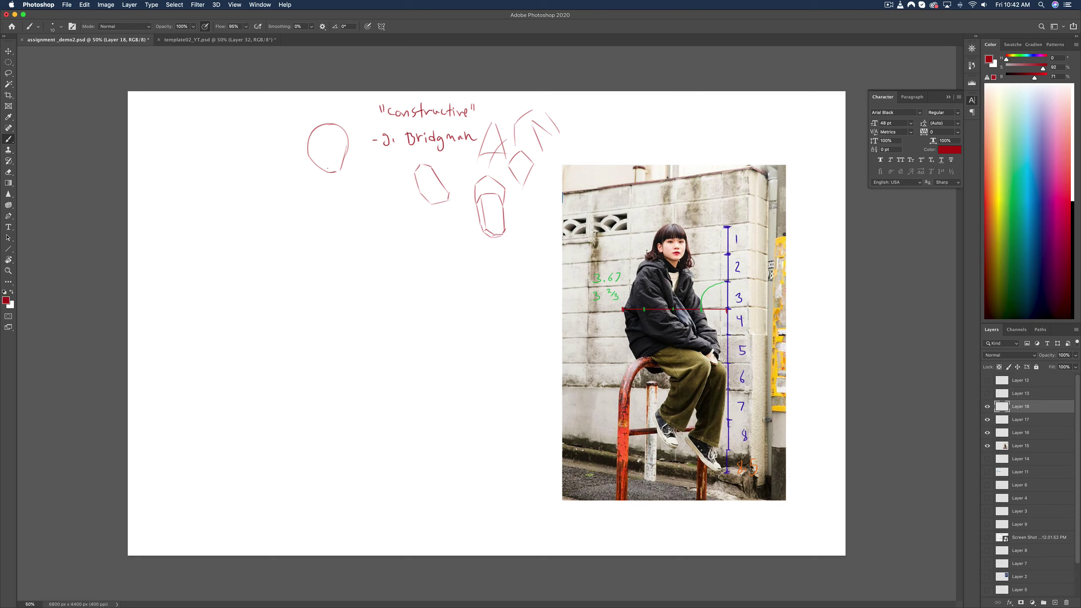
- Erase the lower part of the head outline and redraw it as a tapered jaw with an angular neck
{"action": "key", "text": "e"}
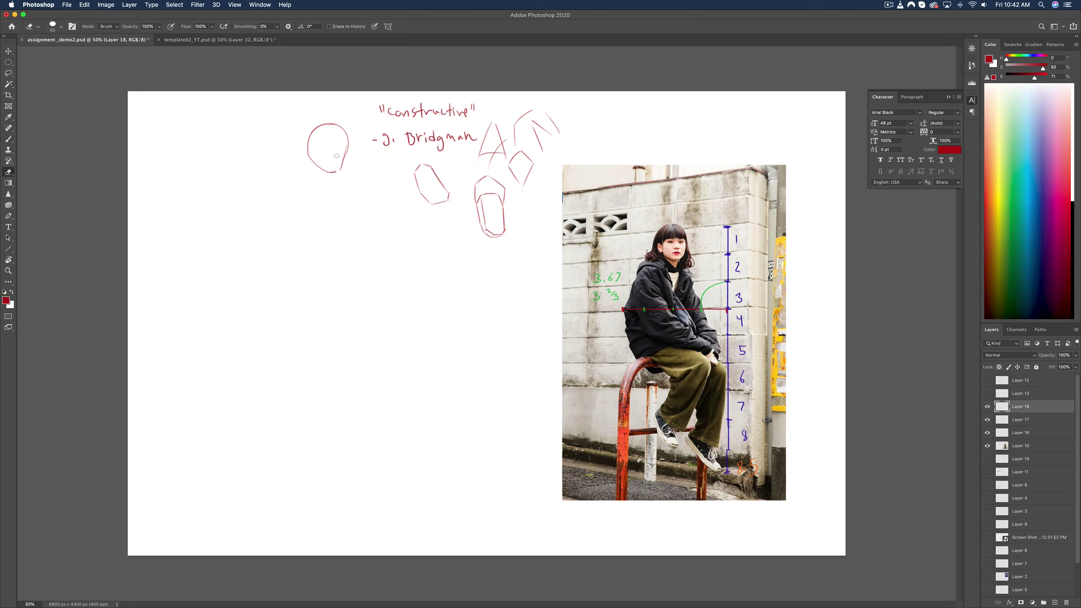
{"action": "mouse_move", "coordinate": [345, 154]}
{"action": "left_mouse_down"}
{"action": "mouse_move", "coordinate": [338, 174]}
{"action": "mouse_move", "coordinate": [322, 169]}
{"action": "mouse_move", "coordinate": [331, 169]}
{"action": "left_mouse_up"}
{"action": "key", "text": "b"}
{"action": "key", "text": "e"}
{"action": "key", "text": "b"}
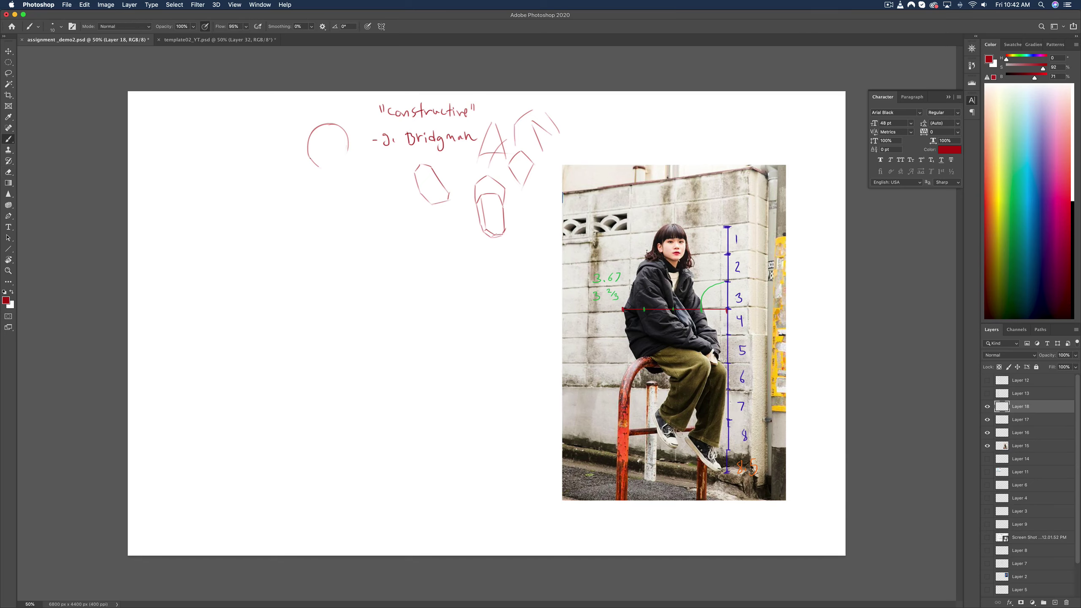
{"action": "key", "text": "e"}
{"action": "left_click_drag", "start_coordinate": [314, 160], "coordinate": [337, 178]}
{"action": "key", "text": "b"}
{"action": "left_click_drag", "start_coordinate": [348, 150], "coordinate": [345, 170]}
{"action": "key", "text": "super+z"}
{"action": "key", "text": "super+z"}
{"action": "left_click_drag", "start_coordinate": [336, 176], "coordinate": [333, 188]}
- Handwrite the note "interlocking" below the angular shape examples
{"action": "left_click_drag", "start_coordinate": [401, 226], "coordinate": [436, 226]}
{"action": "left_click_drag", "start_coordinate": [445, 226], "coordinate": [465, 241]}
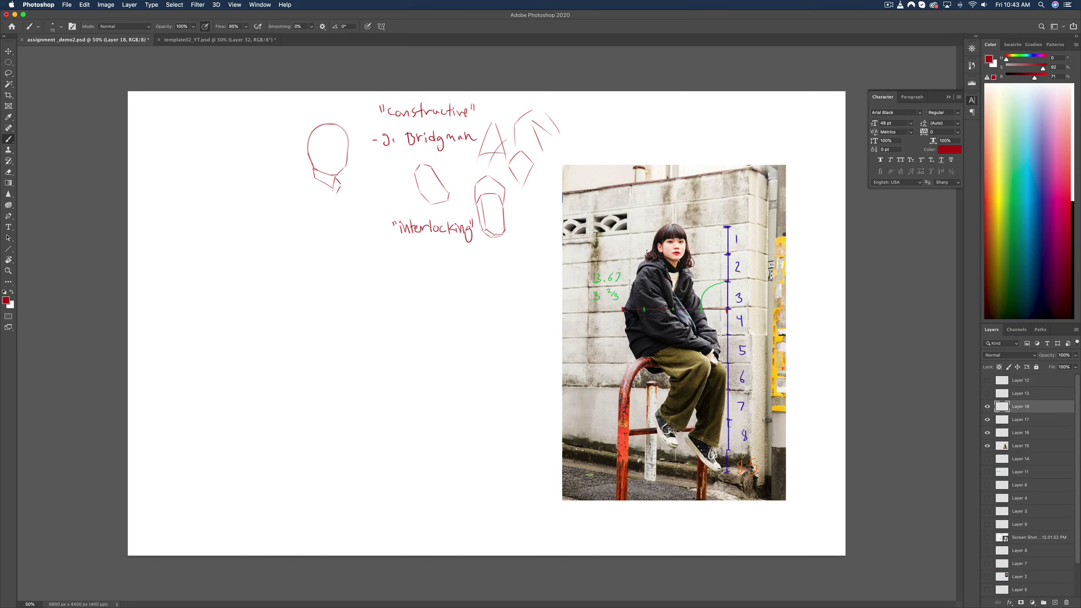
- Sketch the pointed jacket collar around the neck and place two cross marks for the figure's lower limit
{"action": "mouse_move", "coordinate": [312, 186]}
{"action": "left_mouse_down"}
{"action": "mouse_move", "coordinate": [337, 193]}
{"action": "mouse_move", "coordinate": [313, 187]}
{"action": "left_mouse_up"}
{"action": "mouse_move", "coordinate": [313, 173]}
{"action": "left_mouse_down"}
{"action": "mouse_move", "coordinate": [292, 183]}
{"action": "mouse_move", "coordinate": [330, 207]}
{"action": "left_mouse_up"}
{"action": "left_click_drag", "start_coordinate": [339, 190], "coordinate": [340, 209]}
{"action": "mouse_move", "coordinate": [337, 178]}
{"action": "left_mouse_down"}
{"action": "mouse_move", "coordinate": [355, 188]}
{"action": "mouse_move", "coordinate": [339, 213]}
{"action": "left_mouse_up"}
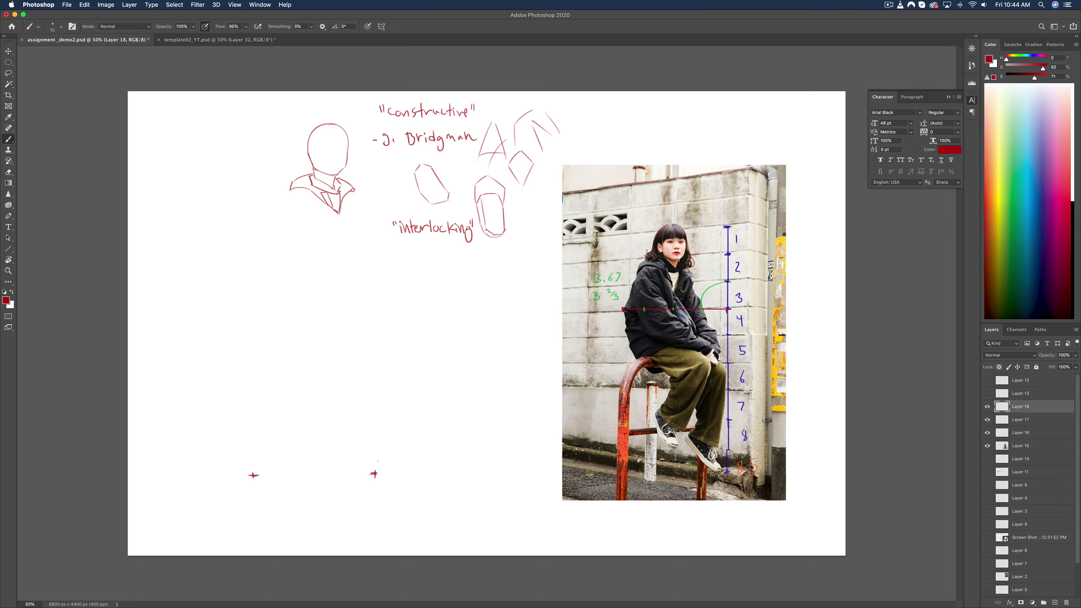
- Cut the two cross marks onto their own layer and lower that layer's opacity to 37%
{"action": "left_click", "coordinate": [9, 62]}
{"action": "left_click", "coordinate": [51, 62]}
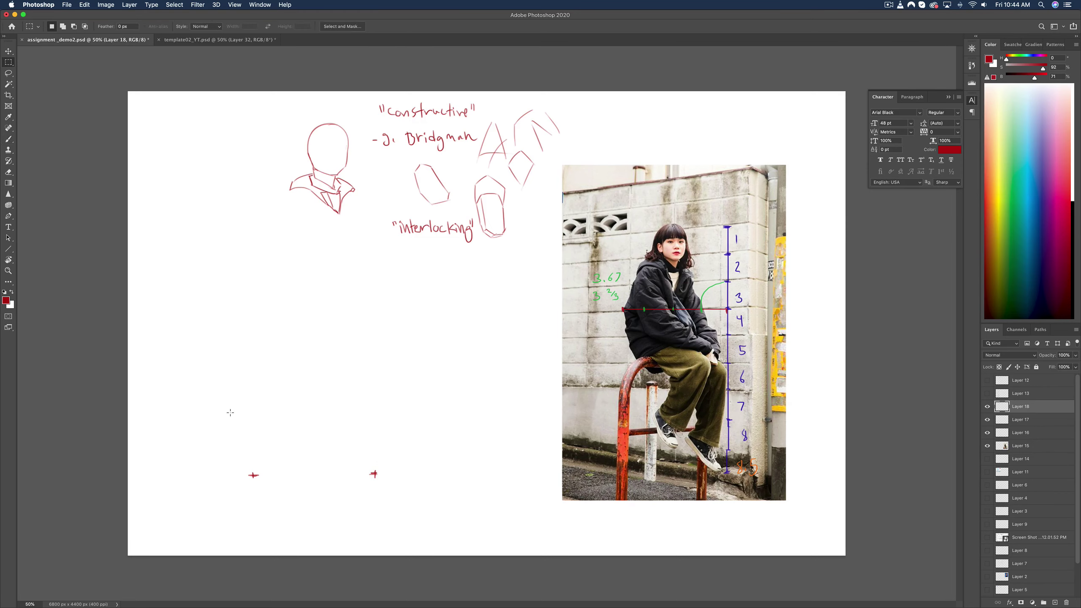
{"action": "left_click_drag", "start_coordinate": [233, 420], "coordinate": [429, 517]}
{"action": "key", "text": "super+x"}
{"action": "key", "text": "super+v"}
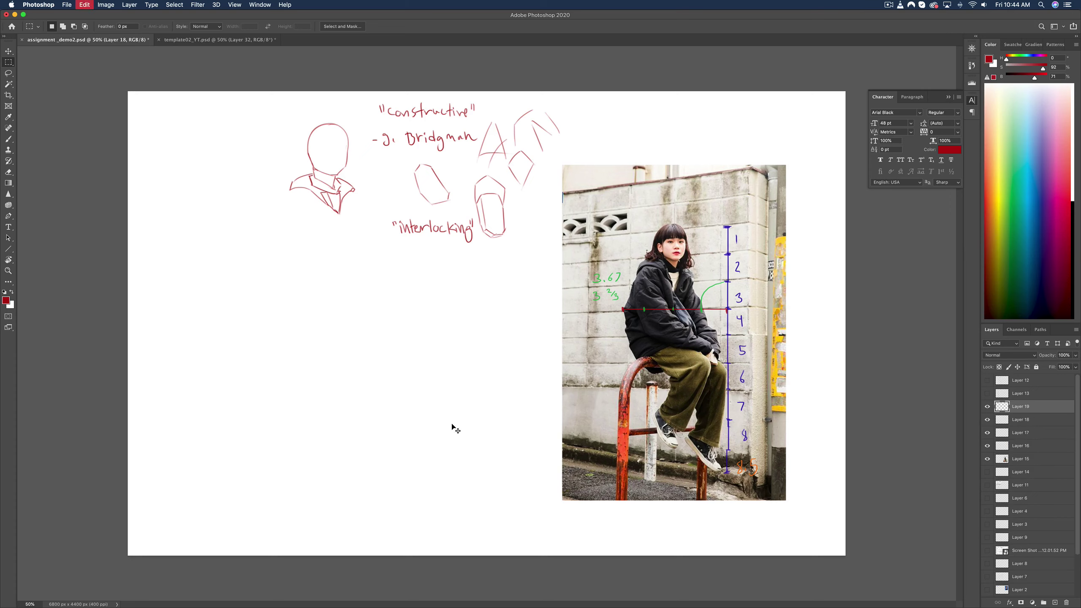
{"action": "left_click", "coordinate": [1075, 355]}
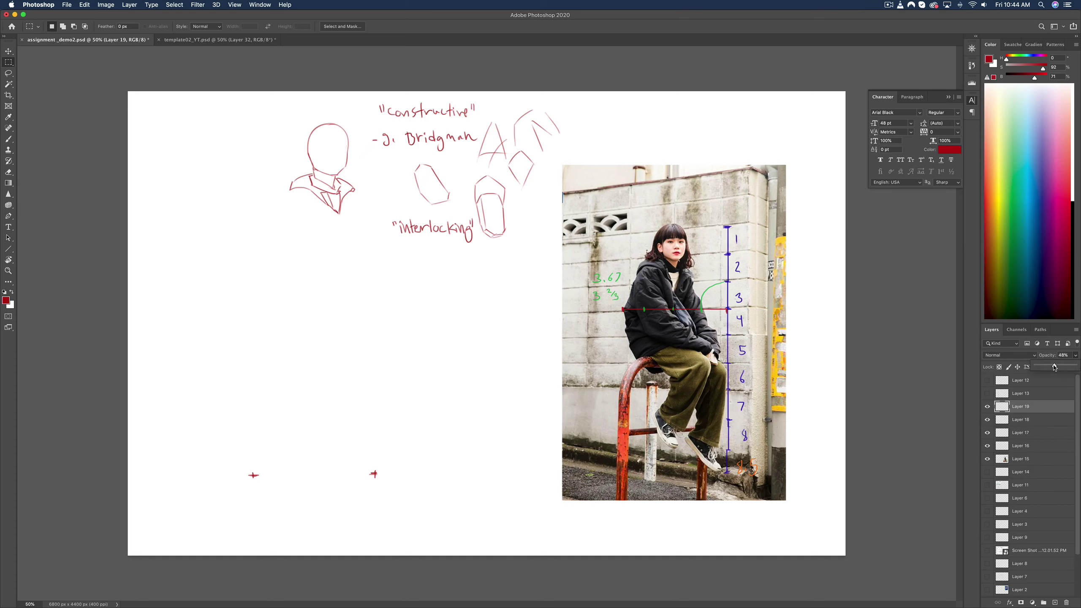
{"action": "left_click_drag", "start_coordinate": [1076, 365], "coordinate": [1049, 367]}
- Draw a tall straight-edged frame from the cross marks up around the head, redoing the side nearest the notes farther out
{"action": "key", "text": "b"}
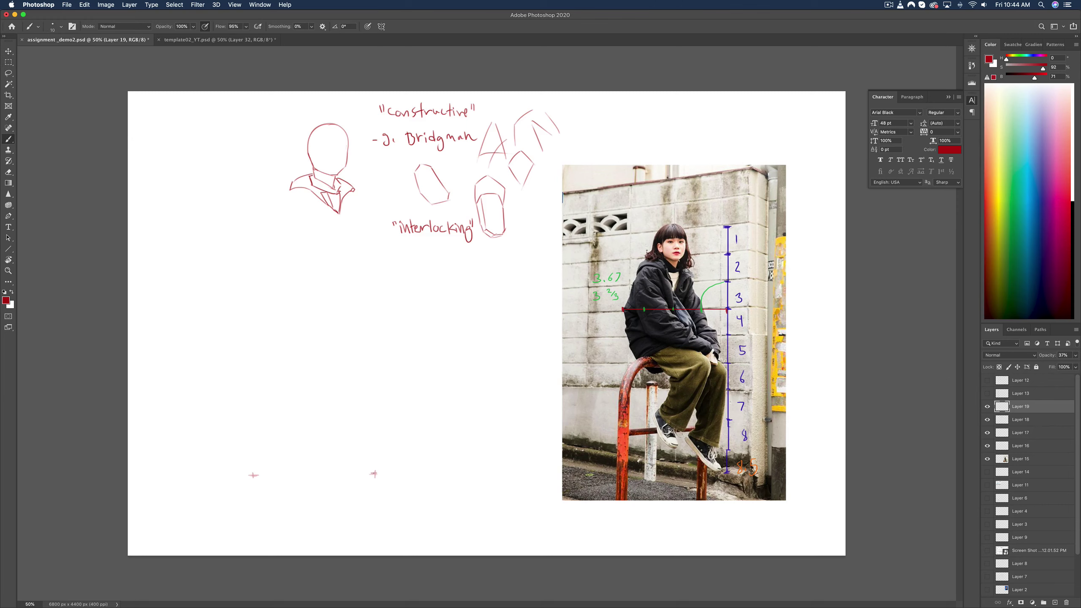
{"action": "left_click", "coordinate": [374, 473]}
{"action": "left_click", "coordinate": [253, 475], "text": "shift"}
{"action": "left_click", "coordinate": [250, 114], "text": "shift"}
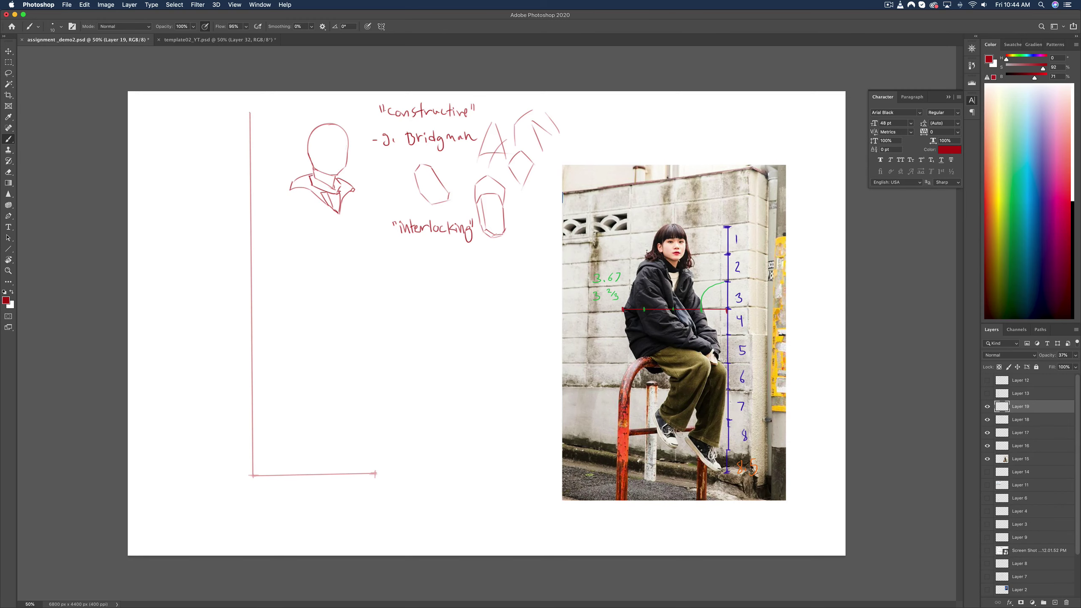
{"action": "left_click", "coordinate": [386, 111], "text": "shift"}
{"action": "left_click", "coordinate": [375, 473], "text": "shift"}
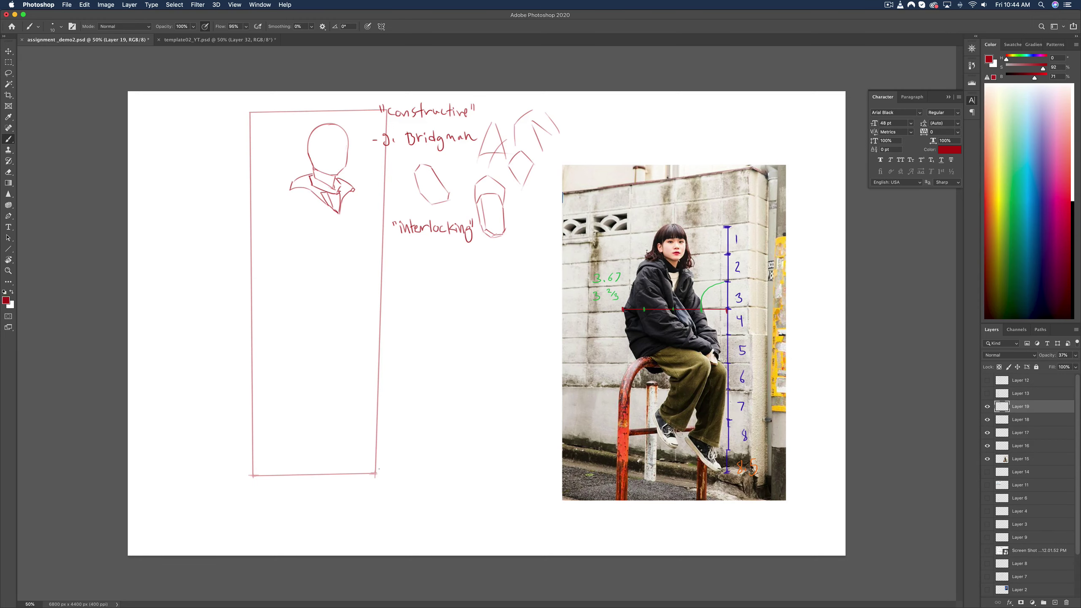
{"action": "key", "text": "super+z"}
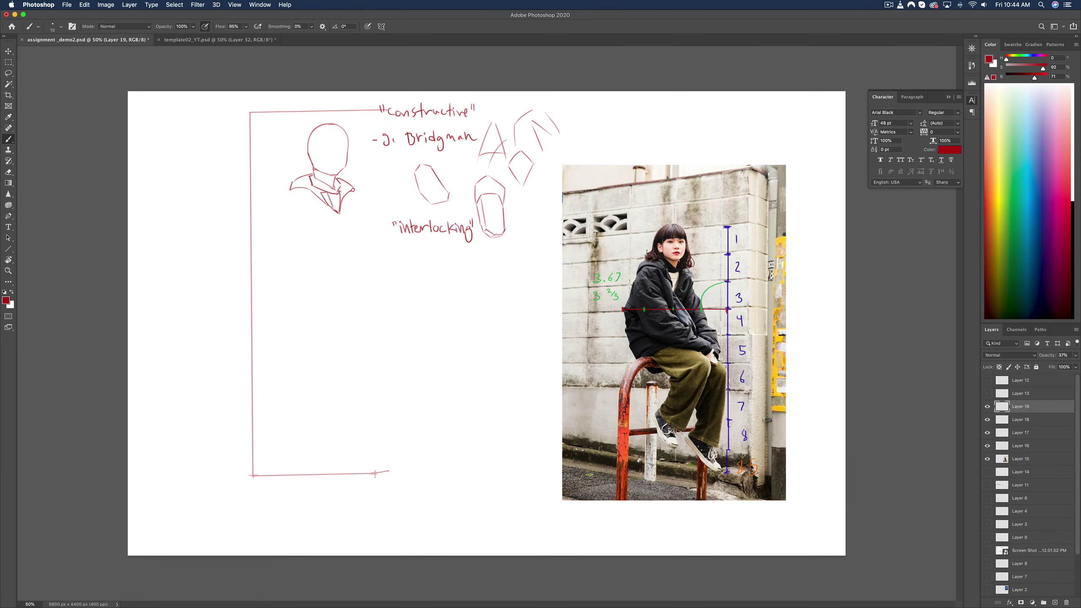
{"action": "key", "text": "super+z"}
{"action": "left_click", "coordinate": [395, 109], "text": "shift"}
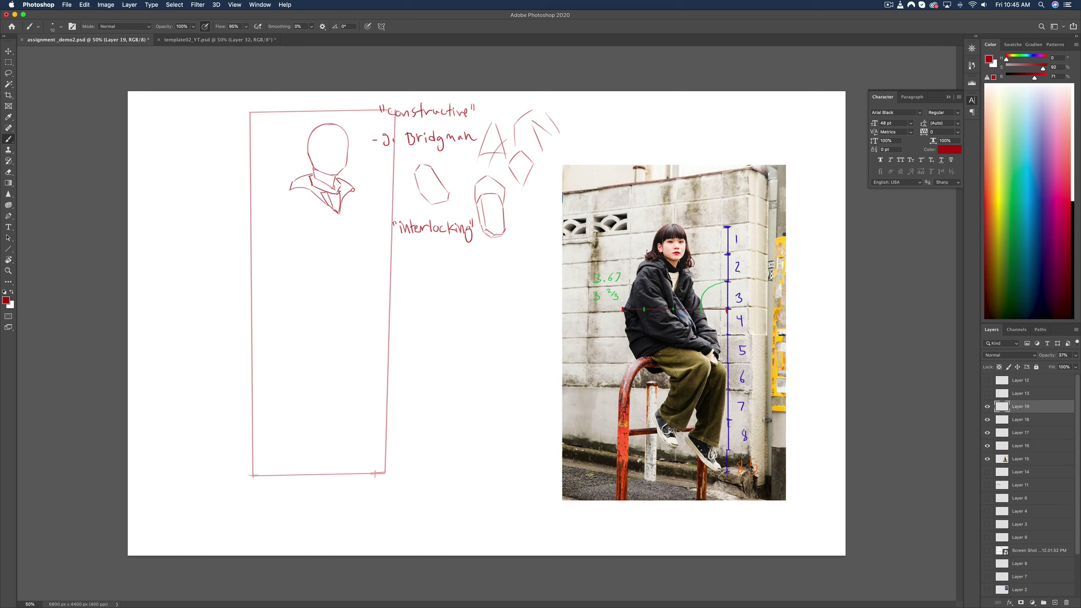
- Redraw the frame side nearest the notes as one straight line, and stretch the measuring layer very slightly
{"action": "key", "text": "super+z"}
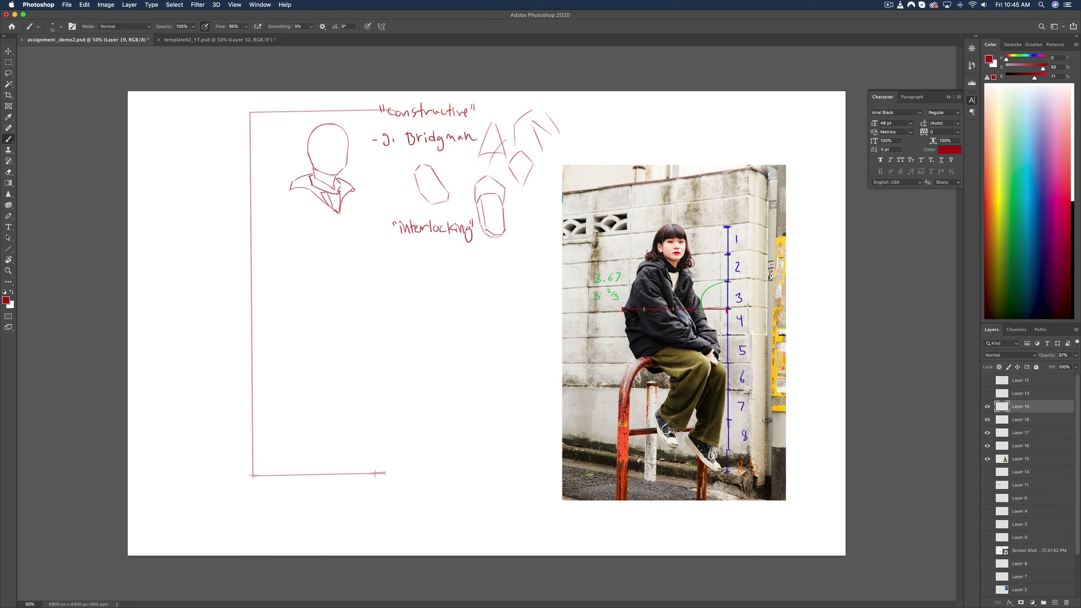
{"action": "left_click", "coordinate": [388, 110], "text": "shift"}
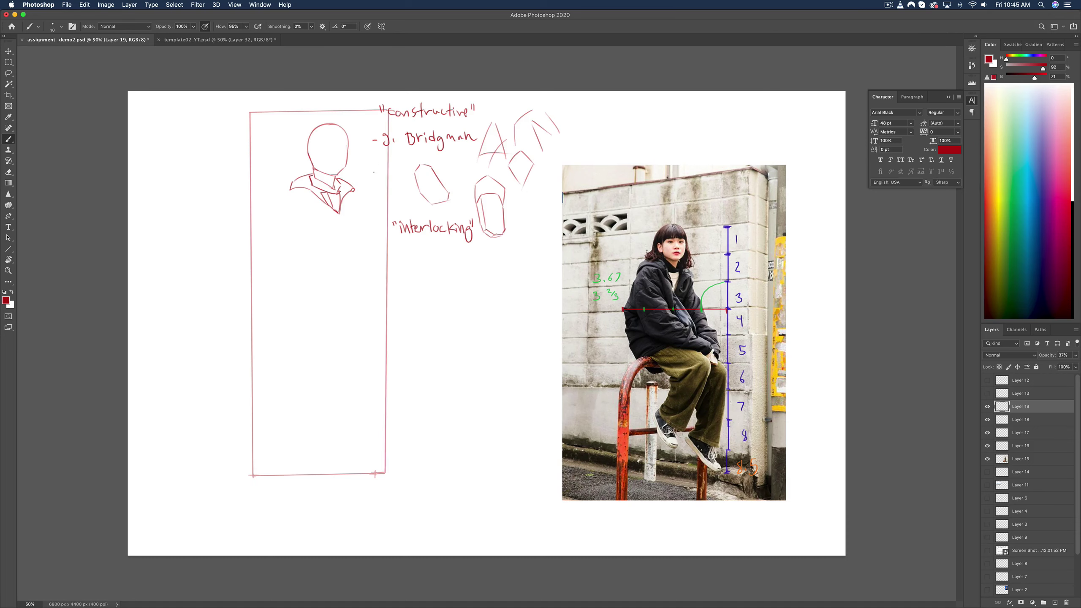
{"action": "key", "text": "super+t"}
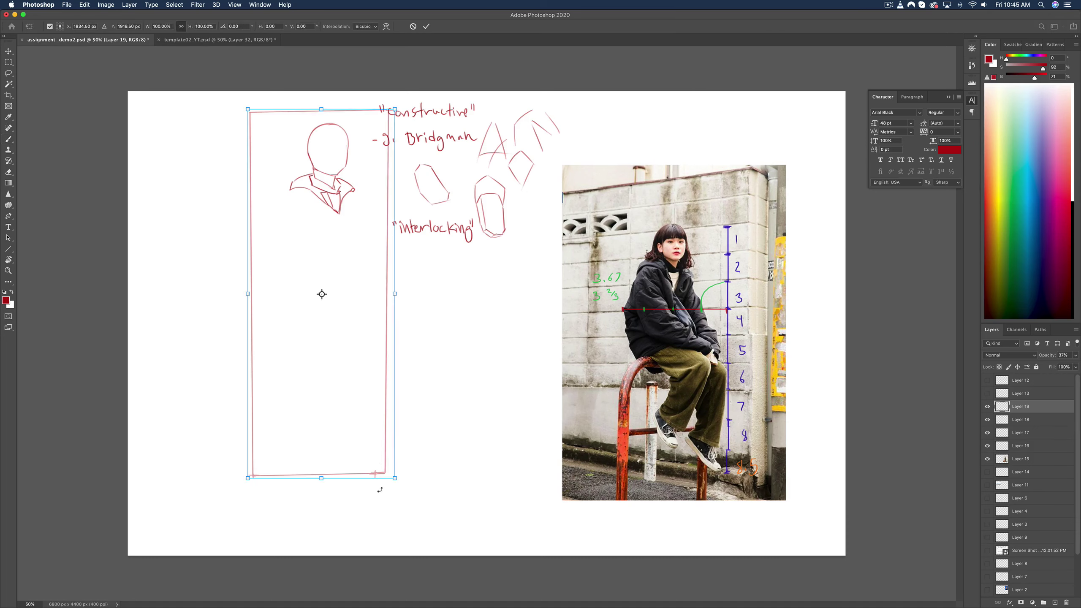
{"action": "left_click_drag", "start_coordinate": [396, 480], "coordinate": [398, 481]}
{"action": "key", "text": "Return"}
{"action": "key", "text": "b"}
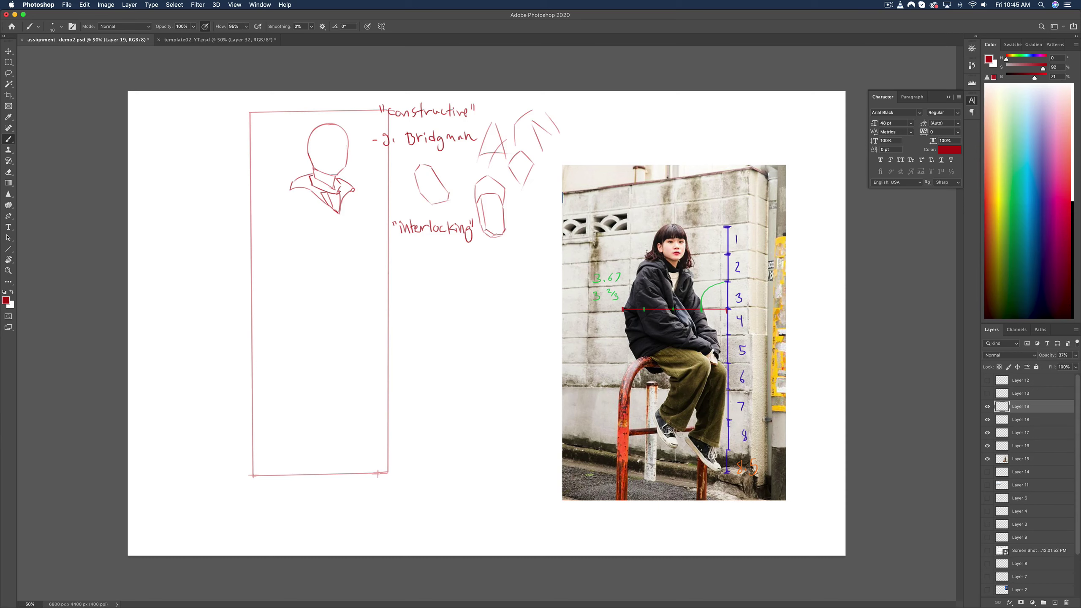
- Draw a horizontal midline across the frame, number head units 1 to 8 along its side, and mark the width divisions, correcting their spacing
{"action": "left_click_drag", "start_coordinate": [387, 274], "coordinate": [251, 275]}
{"action": "key", "text": "super+z"}
{"action": "left_click_drag", "start_coordinate": [396, 244], "coordinate": [396, 288]}
{"action": "left_click_drag", "start_coordinate": [397, 405], "coordinate": [398, 404]}
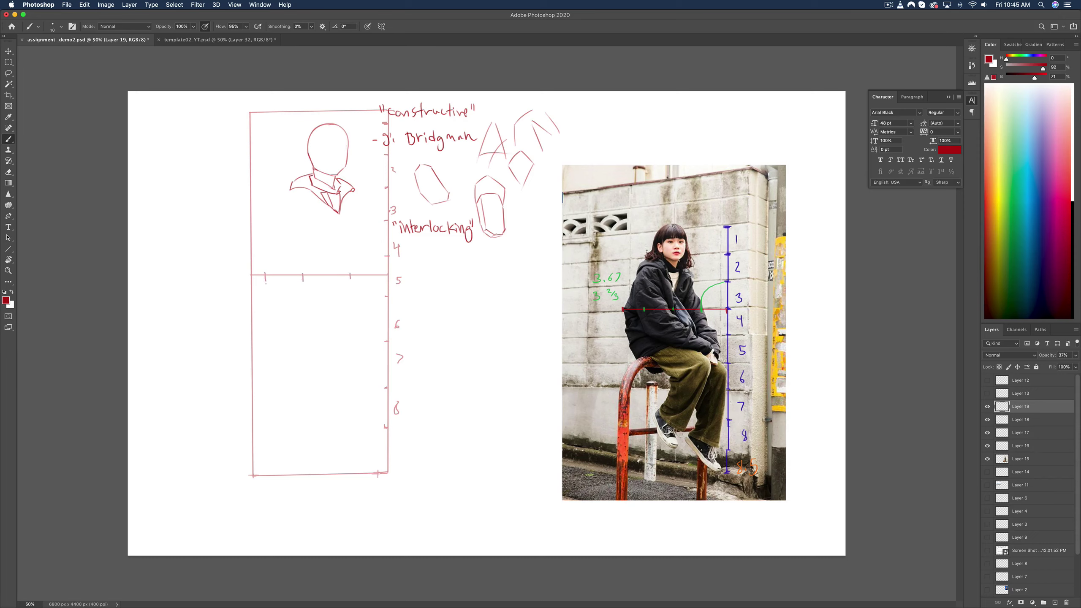
{"action": "key", "text": "super+z"}
{"action": "key", "text": "super+z"}
{"action": "key", "text": "super+z"}
- Separate the "constructive", "Bridgman" and "interlocking" notes with their shape examples from Layer 18 onto a new layer and hide it
{"action": "left_click", "coordinate": [986, 407]}
{"action": "left_click", "coordinate": [986, 406]}
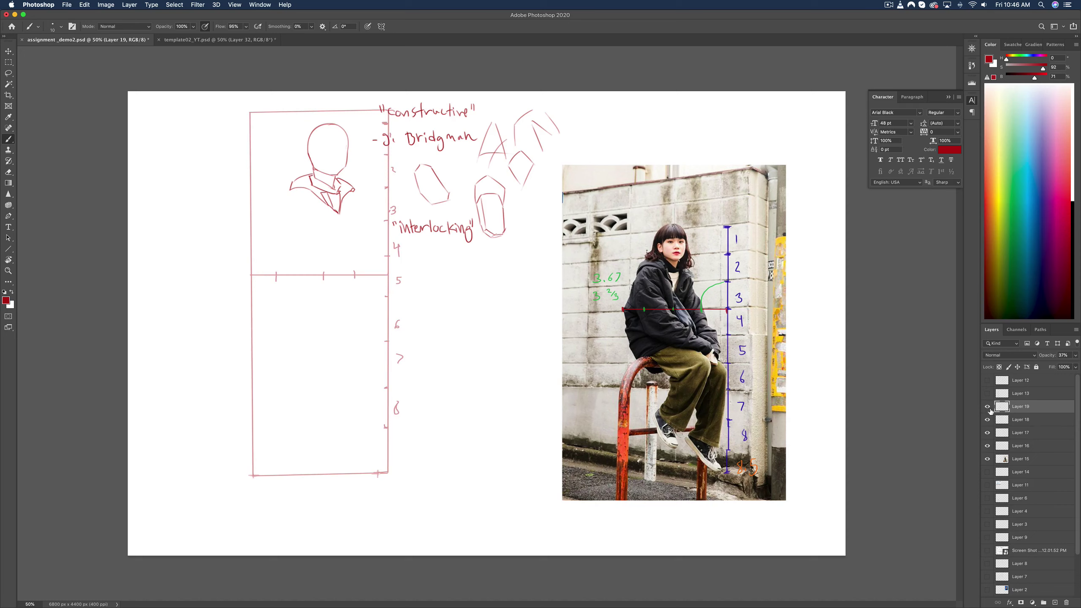
{"action": "left_click", "coordinate": [1020, 419]}
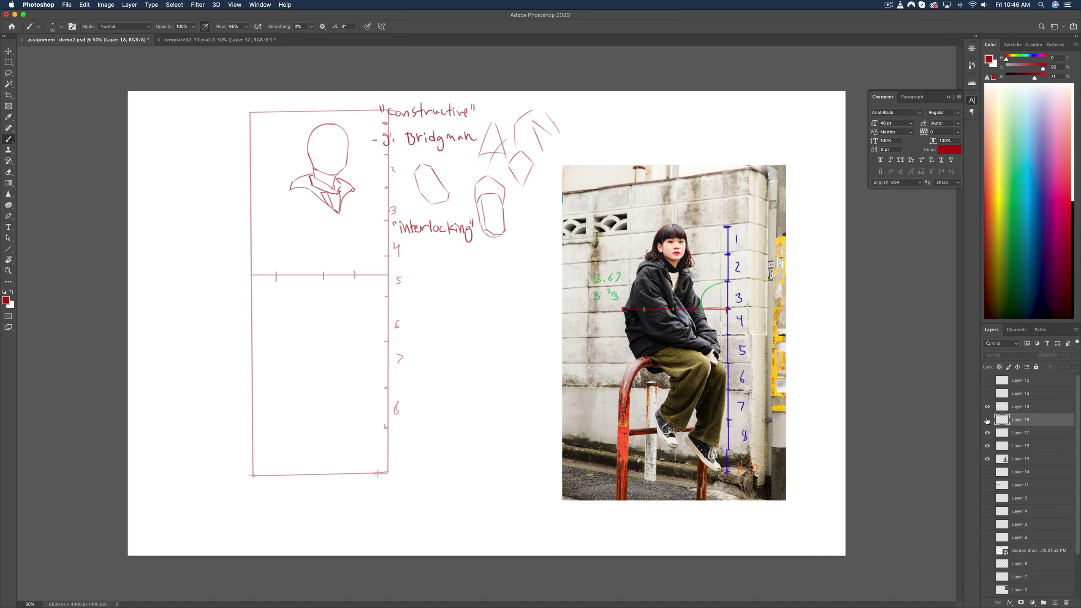
{"action": "key", "text": "l"}
{"action": "mouse_move", "coordinate": [383, 96]}
{"action": "left_mouse_down"}
{"action": "mouse_move", "coordinate": [363, 171]}
{"action": "mouse_move", "coordinate": [412, 263]}
{"action": "mouse_move", "coordinate": [511, 226]}
{"action": "mouse_move", "coordinate": [552, 196]}
{"action": "mouse_move", "coordinate": [537, 78]}
{"action": "mouse_move", "coordinate": [385, 97]}
{"action": "left_mouse_up"}
{"action": "key", "text": "Delete"}
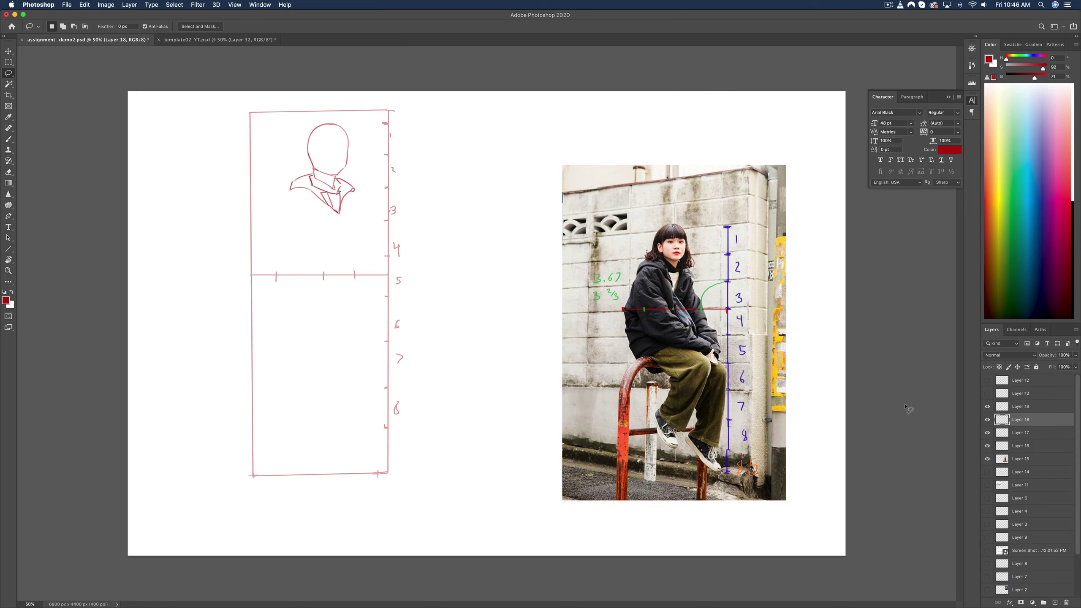
{"action": "key", "text": "super+v"}
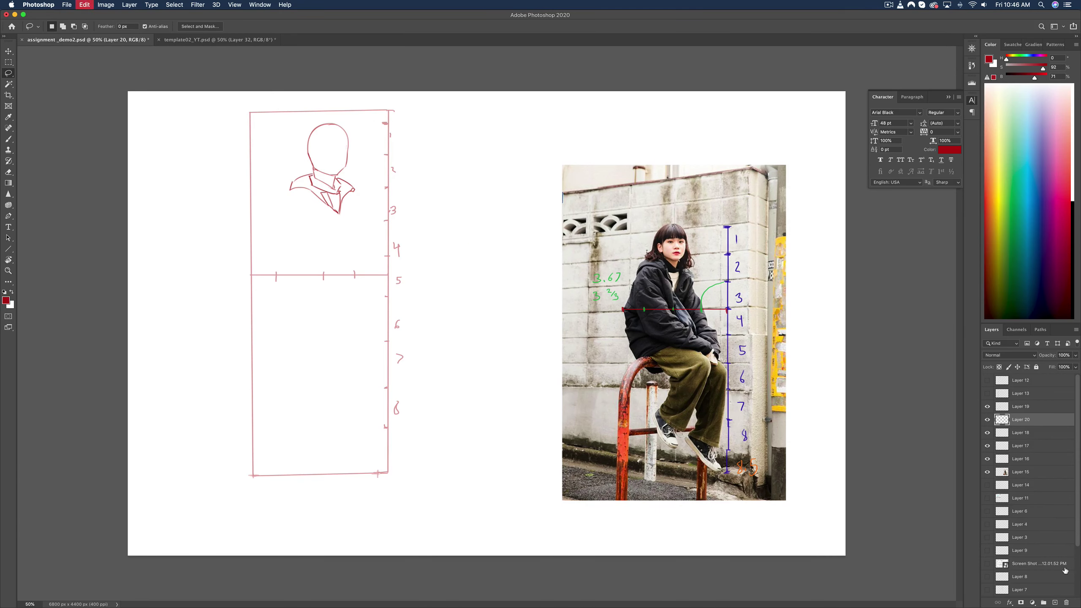
{"action": "key", "text": "v"}
{"action": "left_click_drag", "start_coordinate": [497, 162], "coordinate": [514, 169]}
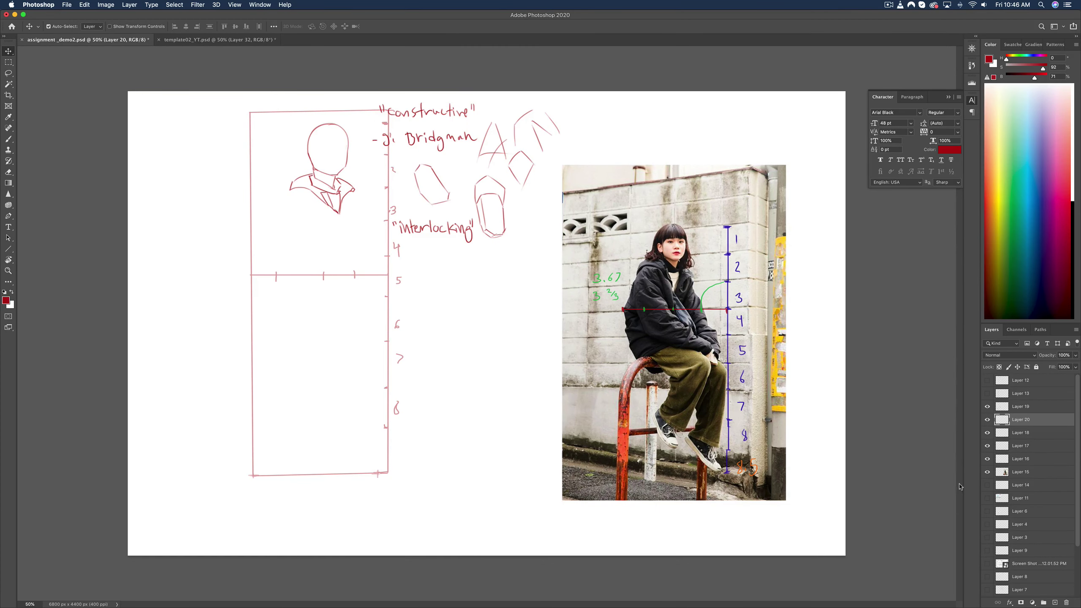
{"action": "left_click", "coordinate": [987, 420]}
{"action": "left_click", "coordinate": [1011, 406]}
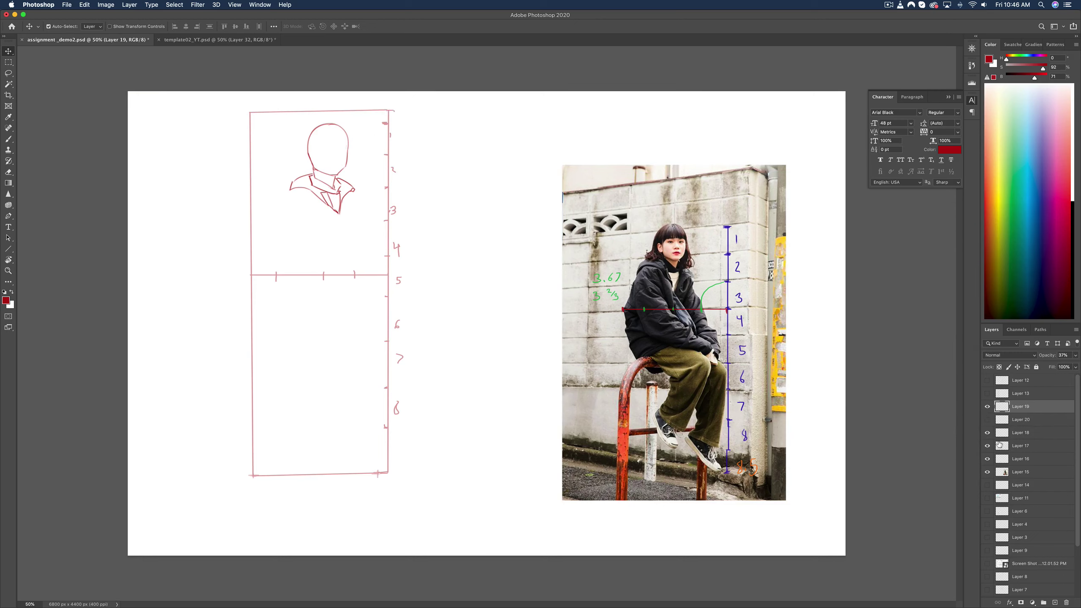
- Sketch the jacket's shoulders, front opening and bent near sleeve below the collar on Layer 18
{"action": "left_click", "coordinate": [1016, 433]}
{"action": "key", "text": "b"}
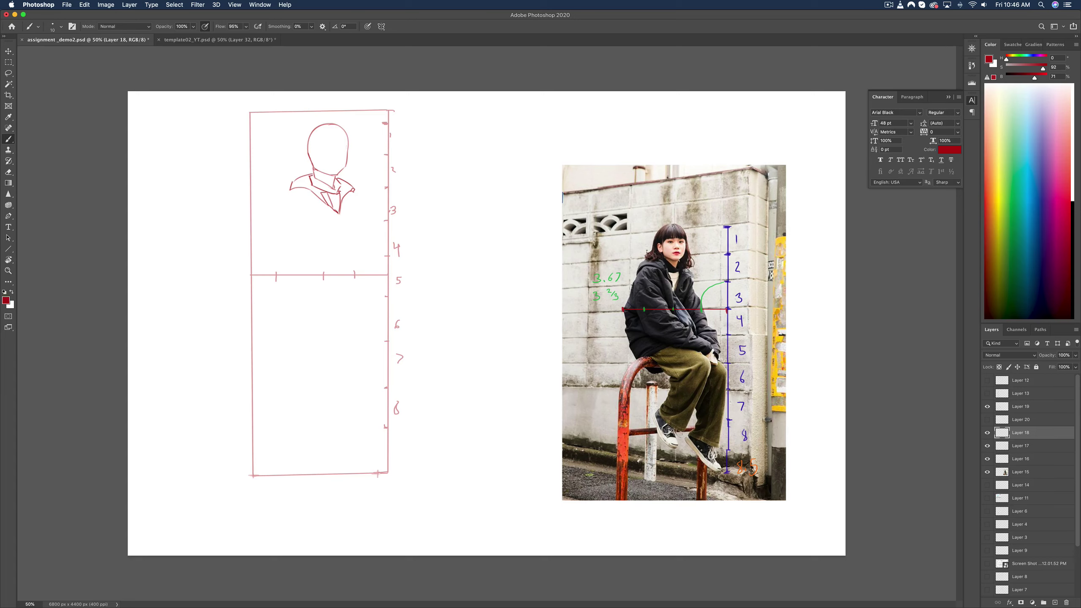
{"action": "left_click_drag", "start_coordinate": [356, 203], "coordinate": [363, 233]}
{"action": "left_click_drag", "start_coordinate": [339, 213], "coordinate": [349, 254]}
{"action": "left_click_drag", "start_coordinate": [330, 208], "coordinate": [332, 231]}
{"action": "left_click_drag", "start_coordinate": [330, 240], "coordinate": [320, 225]}
{"action": "left_click_drag", "start_coordinate": [287, 218], "coordinate": [292, 249]}
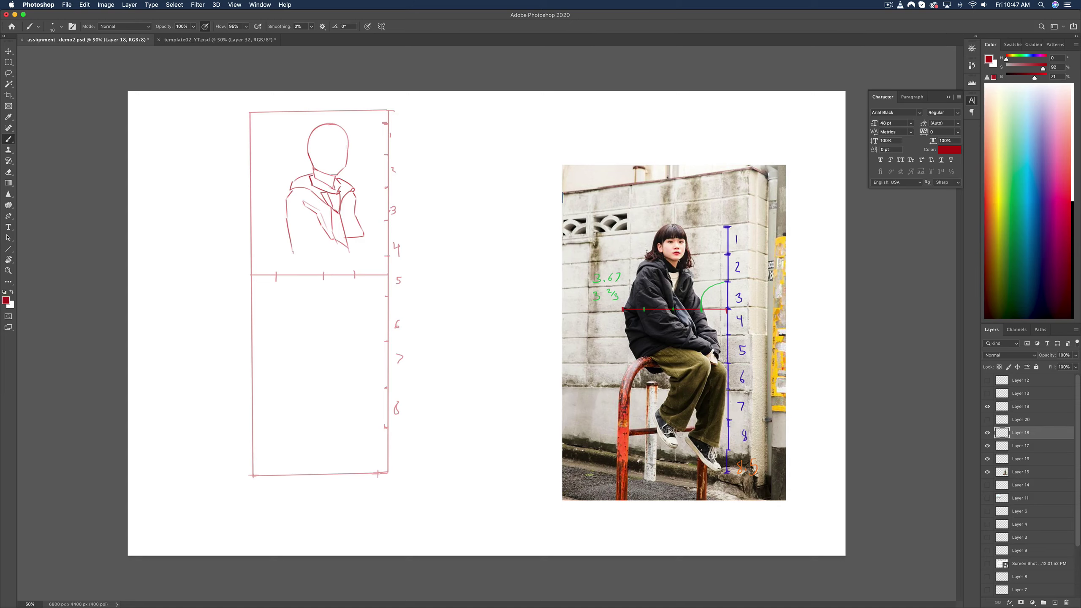
{"action": "mouse_move", "coordinate": [293, 252]}
{"action": "left_mouse_down"}
{"action": "mouse_move", "coordinate": [310, 262]}
{"action": "mouse_move", "coordinate": [328, 238]}
{"action": "left_mouse_up"}
{"action": "left_click_drag", "start_coordinate": [308, 261], "coordinate": [339, 269]}
- Lock Layer 19's transparent pixels, fill the measuring frame with blue, and sample the sketch's red for drawing on Layer 18
{"action": "left_click", "coordinate": [987, 445]}
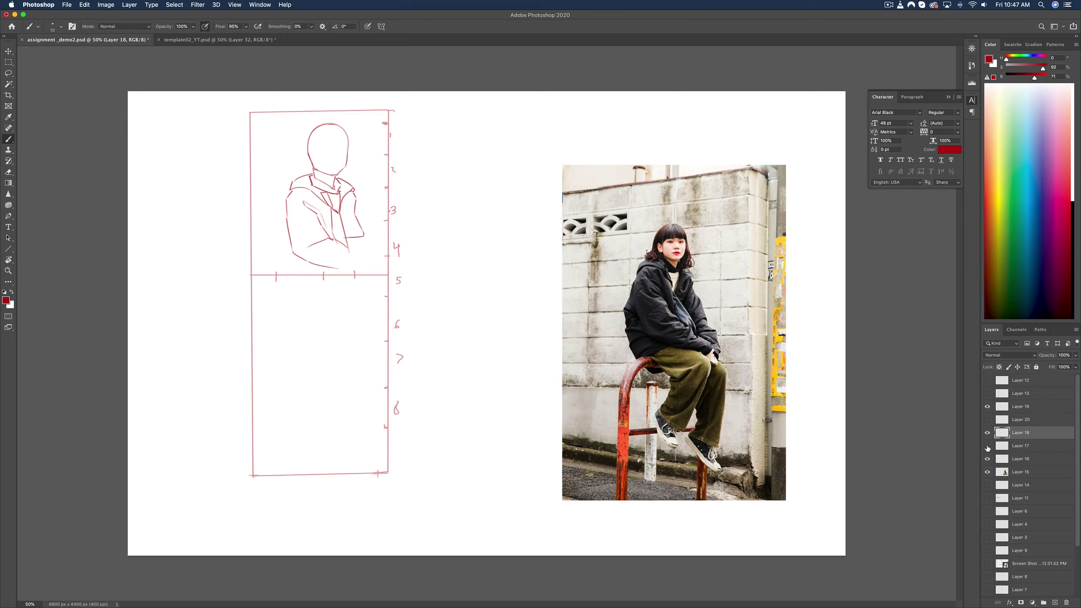
{"action": "left_click", "coordinate": [987, 445]}
{"action": "left_click", "coordinate": [987, 433]}
{"action": "left_click", "coordinate": [987, 433]}
{"action": "left_click", "coordinate": [1019, 409]}
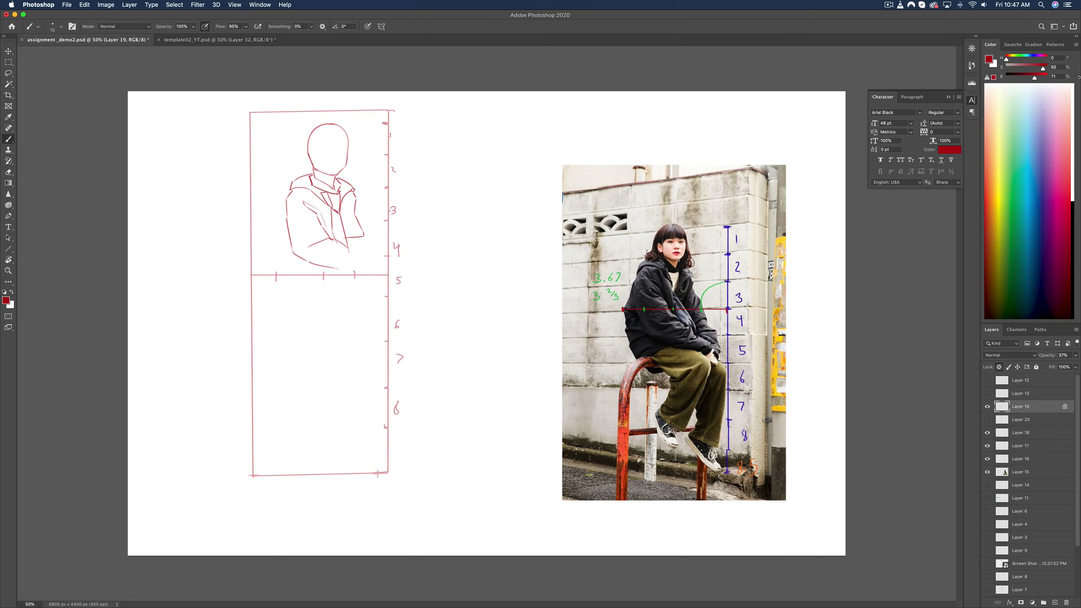
{"action": "left_click", "coordinate": [1033, 60]}
{"action": "key", "text": "shift+BackSpace"}
{"action": "key", "text": "Return"}
{"action": "left_click", "coordinate": [1020, 433]}
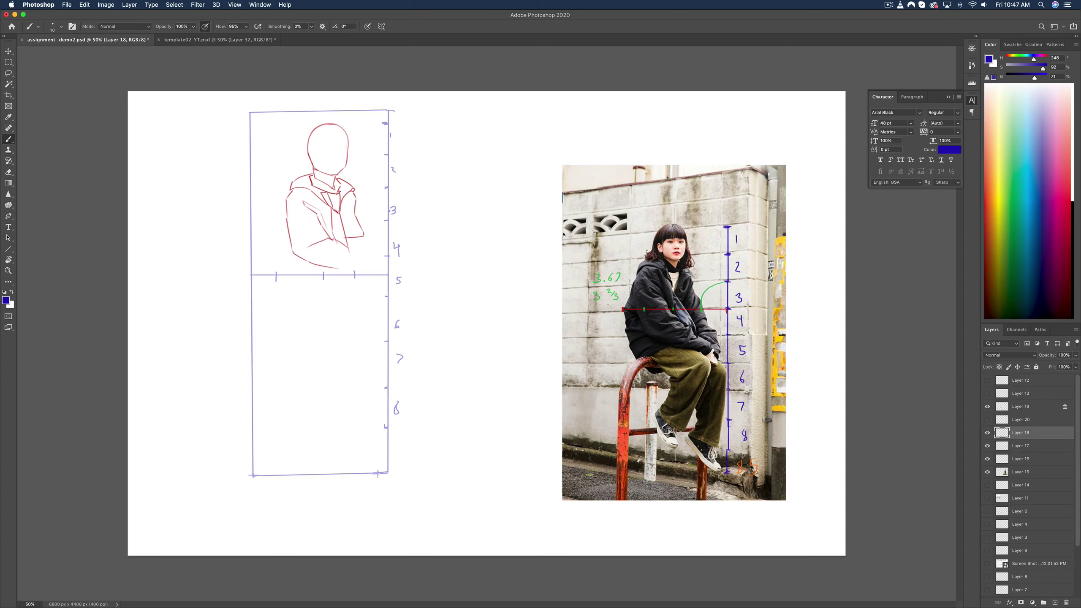
{"action": "left_click", "coordinate": [313, 177], "text": "alt"}
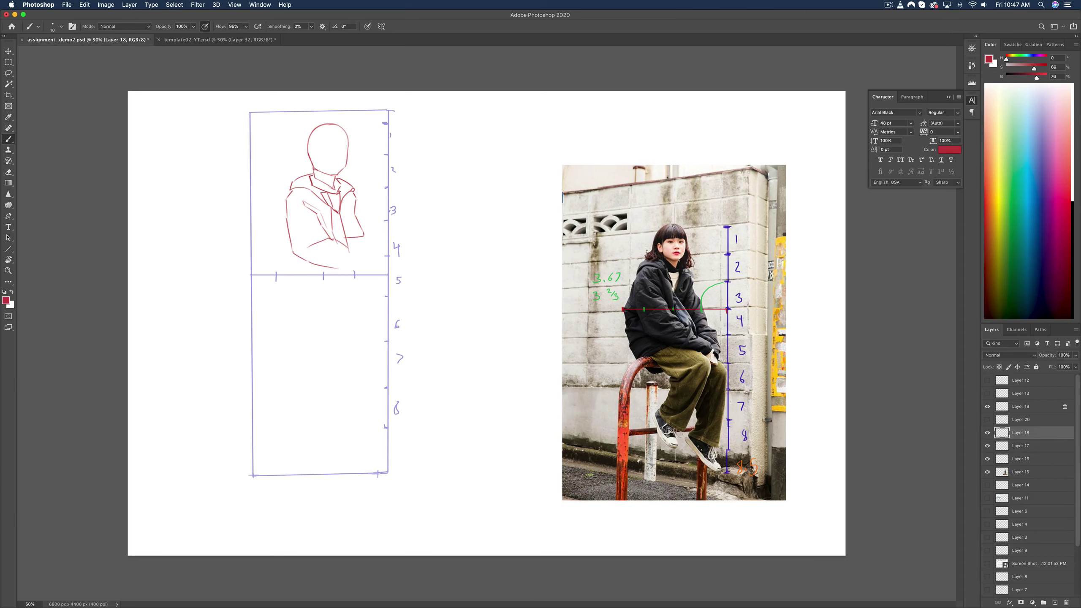
- Move the figure sketch away from the numbered side of the frame and scale it to about 98%
{"action": "key", "text": "v"}
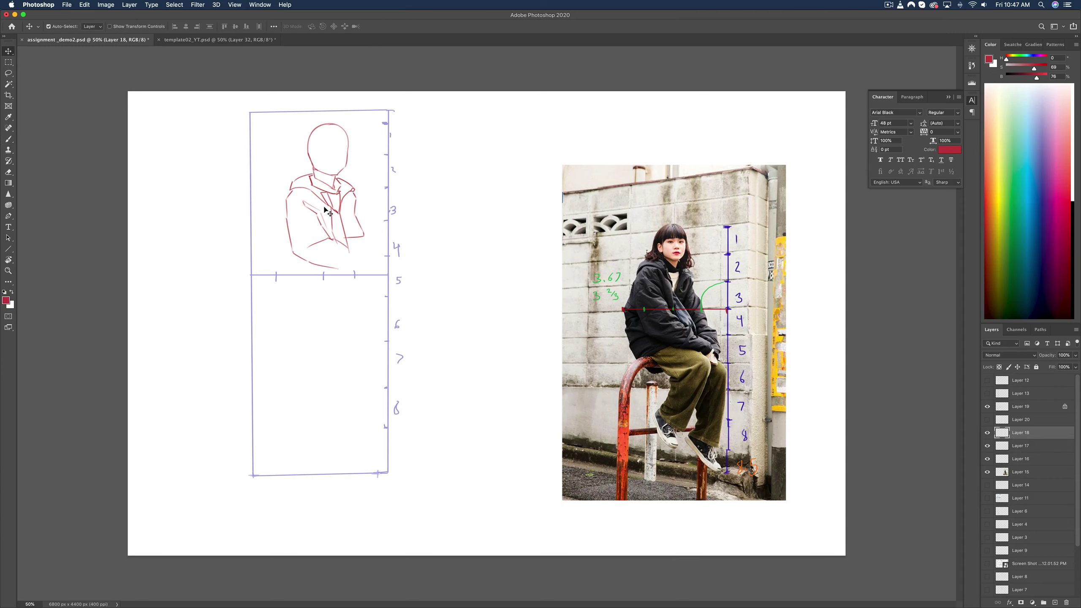
{"action": "left_click_drag", "start_coordinate": [328, 208], "coordinate": [320, 207]}
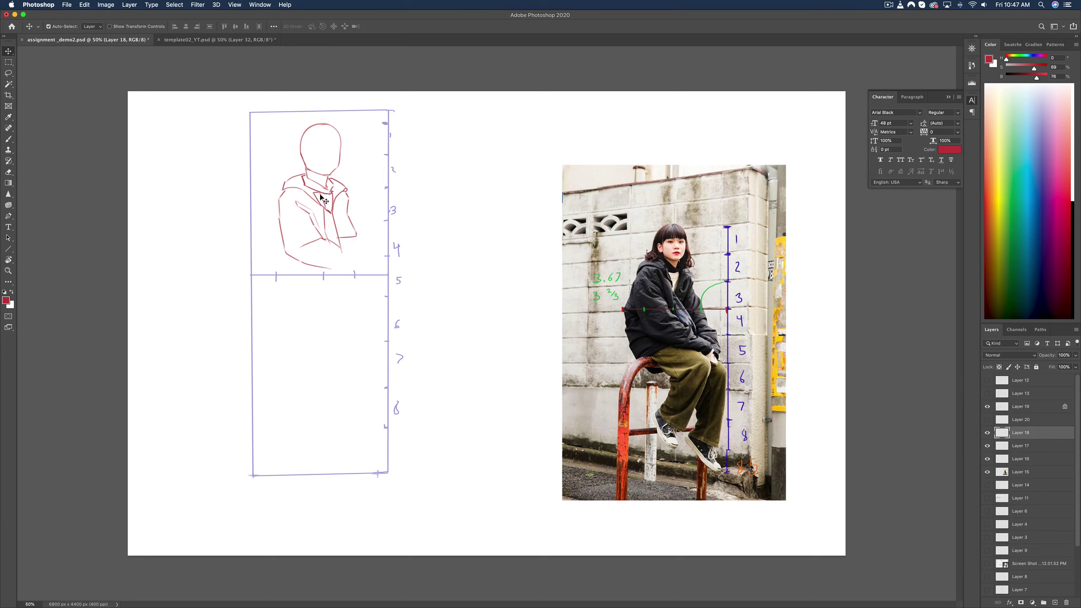
{"action": "key", "text": "ctrl+t"}
{"action": "left_click_drag", "start_coordinate": [277, 269], "coordinate": [280, 265]}
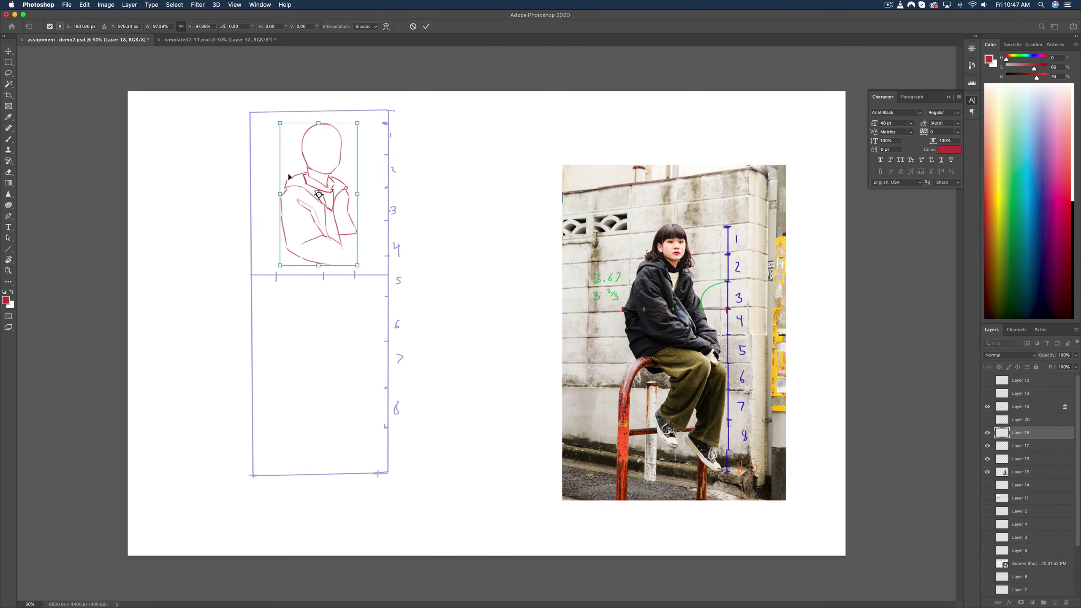
{"action": "left_click_drag", "start_coordinate": [307, 165], "coordinate": [305, 165]}
{"action": "key", "text": "Return"}
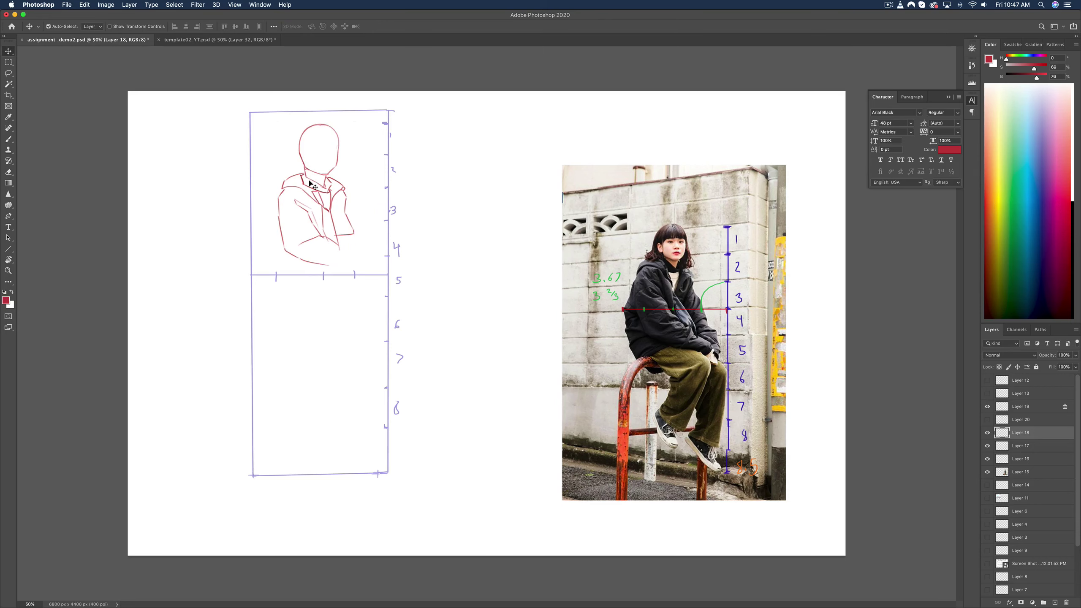
- Sketch the sleeve cuffs, the overlapping hands at the midline, and the jacket's back contour
{"action": "key", "text": "b"}
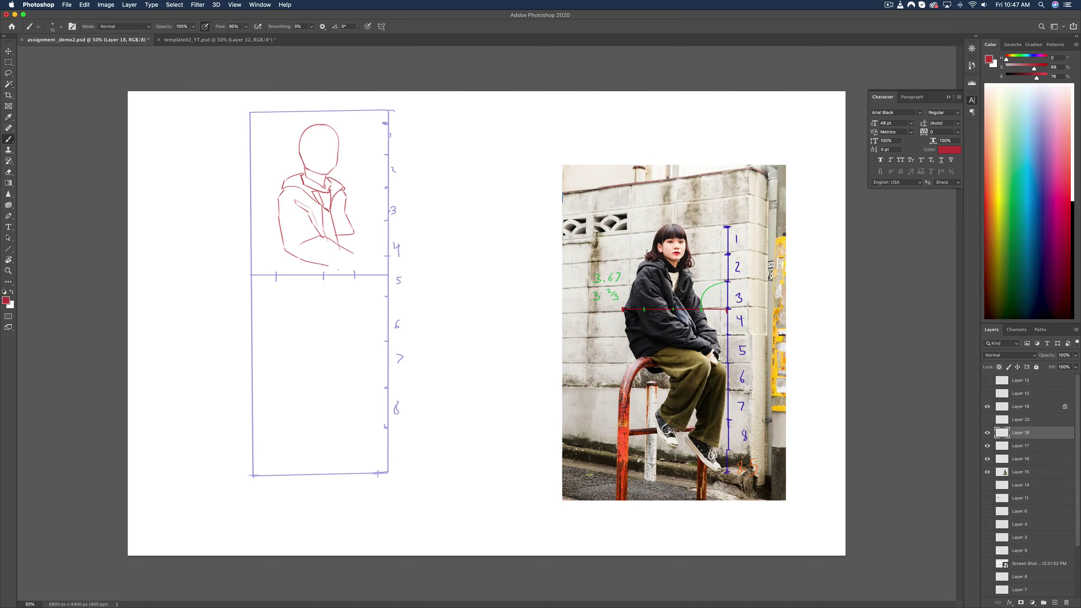
{"action": "mouse_move", "coordinate": [328, 265]}
{"action": "left_mouse_down"}
{"action": "mouse_move", "coordinate": [345, 277]}
{"action": "mouse_move", "coordinate": [335, 263]}
{"action": "left_mouse_up"}
{"action": "left_click_drag", "start_coordinate": [362, 267], "coordinate": [344, 274]}
{"action": "mouse_move", "coordinate": [367, 257]}
{"action": "left_mouse_down"}
{"action": "mouse_move", "coordinate": [373, 267]}
{"action": "mouse_move", "coordinate": [368, 247]}
{"action": "left_mouse_up"}
{"action": "mouse_move", "coordinate": [278, 201]}
{"action": "left_mouse_down"}
{"action": "mouse_move", "coordinate": [268, 231]}
{"action": "mouse_move", "coordinate": [276, 258]}
{"action": "left_mouse_up"}
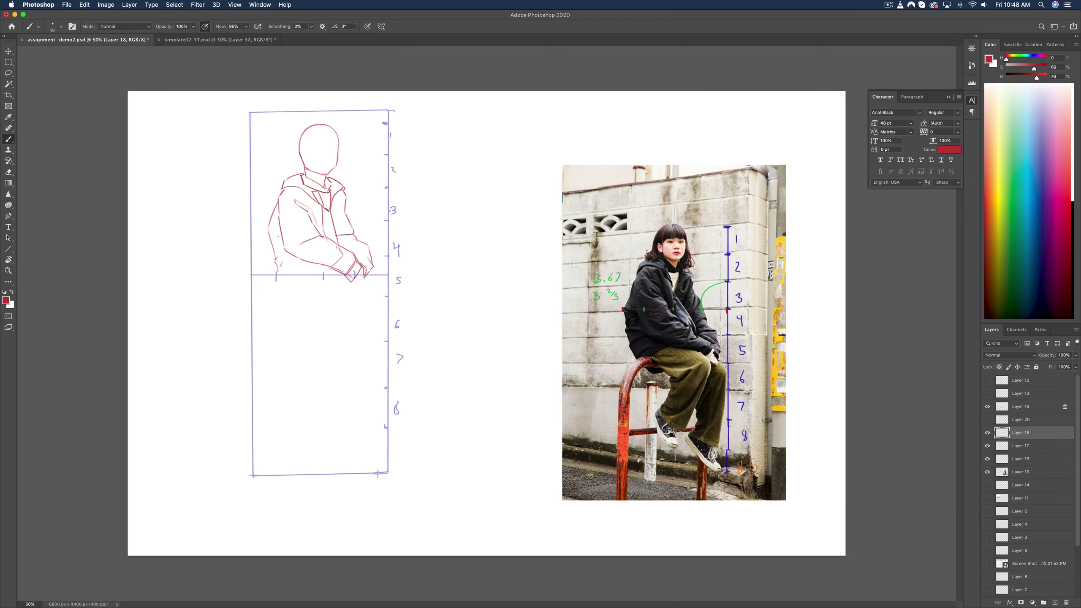
{"action": "left_click_drag", "start_coordinate": [276, 217], "coordinate": [281, 246]}
- Draw the jacket's lower hem and the underside of the thigh, mirror the canvas, and save the document
{"action": "left_click_drag", "start_coordinate": [319, 264], "coordinate": [286, 277]}
{"action": "left_click_drag", "start_coordinate": [283, 277], "coordinate": [307, 301]}
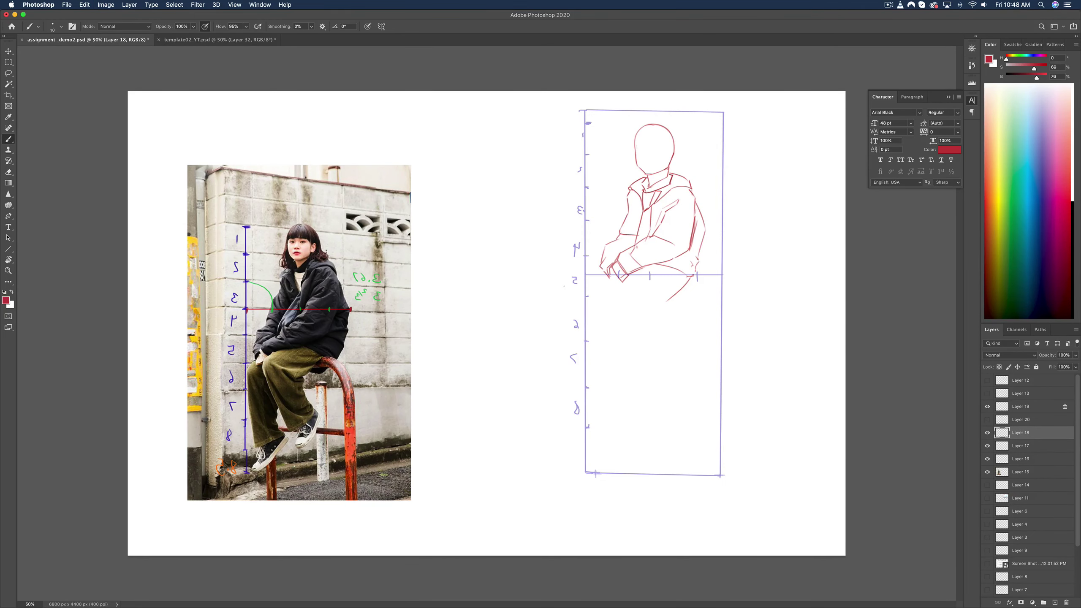
{"action": "key", "text": "super+s"}
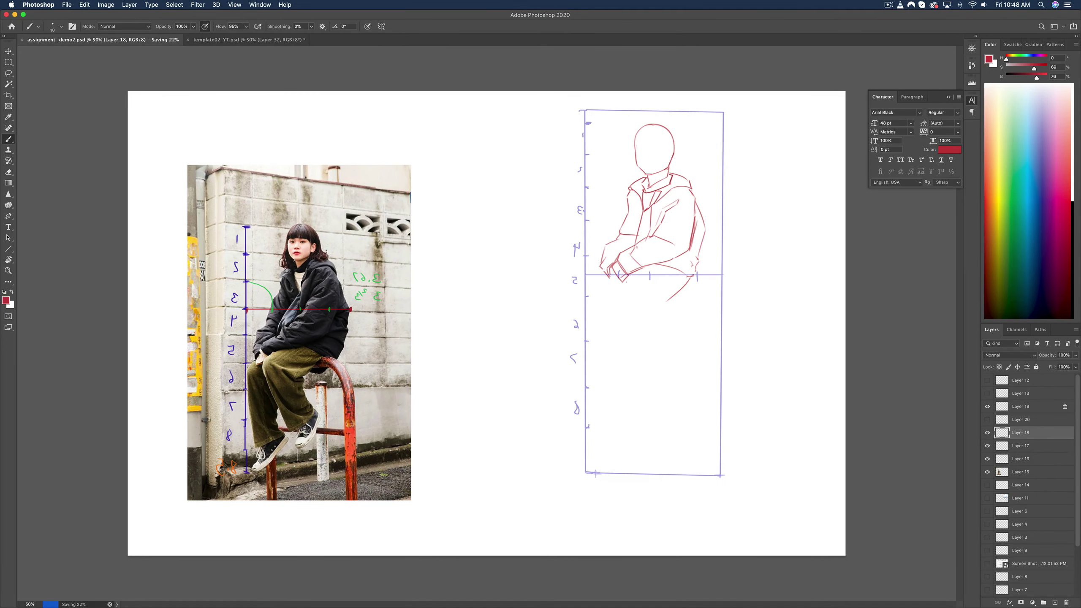
- Sketch the near leg on the mirrored canvas with its knee, trouser folds, shin and lower hem
{"action": "left_click_drag", "start_coordinate": [621, 282], "coordinate": [606, 312]}
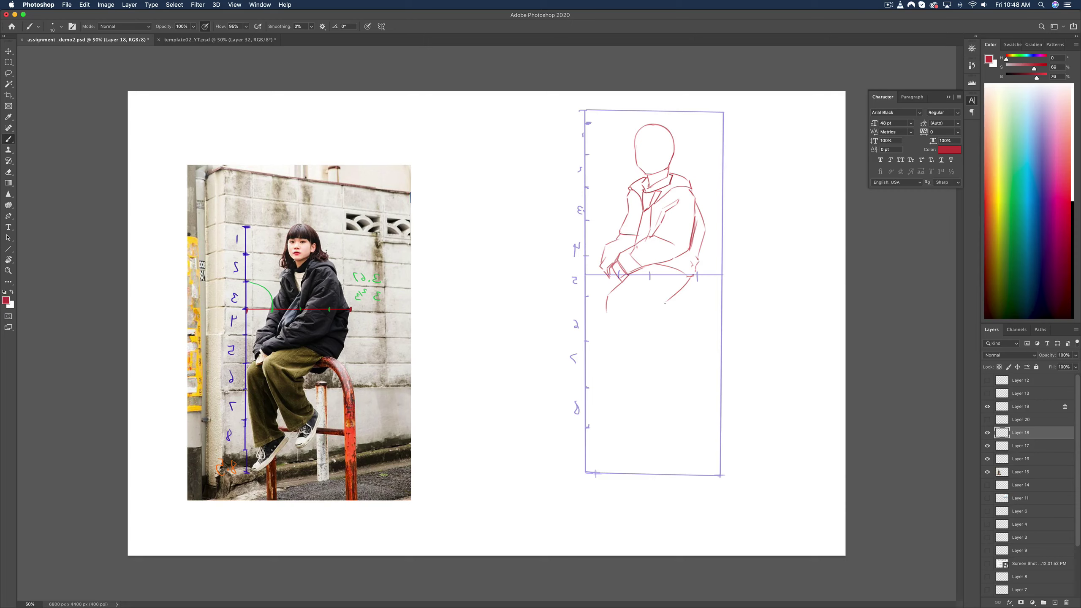
{"action": "left_click_drag", "start_coordinate": [664, 303], "coordinate": [646, 318]}
{"action": "left_click_drag", "start_coordinate": [605, 312], "coordinate": [624, 353]}
{"action": "mouse_move", "coordinate": [624, 353]}
{"action": "left_mouse_down"}
{"action": "mouse_move", "coordinate": [635, 382]}
{"action": "mouse_move", "coordinate": [658, 380]}
{"action": "mouse_move", "coordinate": [669, 362]}
{"action": "mouse_move", "coordinate": [661, 349]}
{"action": "mouse_move", "coordinate": [669, 361]}
{"action": "mouse_move", "coordinate": [656, 382]}
{"action": "mouse_move", "coordinate": [672, 365]}
{"action": "left_mouse_up"}
- Nudge the whole figure sketch slightly farther from the numbered side of the measuring frame
{"action": "key", "text": "v"}
{"action": "key", "text": "shift+Right"}
{"action": "key", "text": "shift+Right"}
{"action": "key", "text": "shift+Right"}
{"action": "key", "text": "shift+Right"}
{"action": "key", "text": "shift+Right"}
{"action": "key", "text": "shift+Right"}
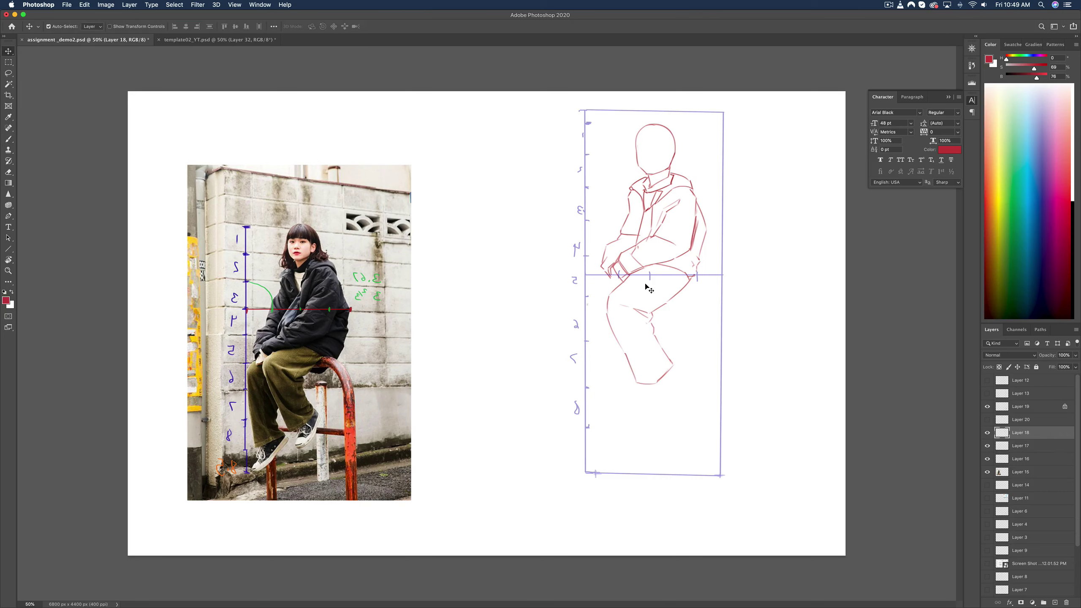
{"action": "key", "text": "Left"}
{"action": "key", "text": "Left"}
{"action": "key", "text": "Left"}
{"action": "key", "text": "Left"}
{"action": "key", "text": "Left"}
{"action": "key", "text": "Left"}
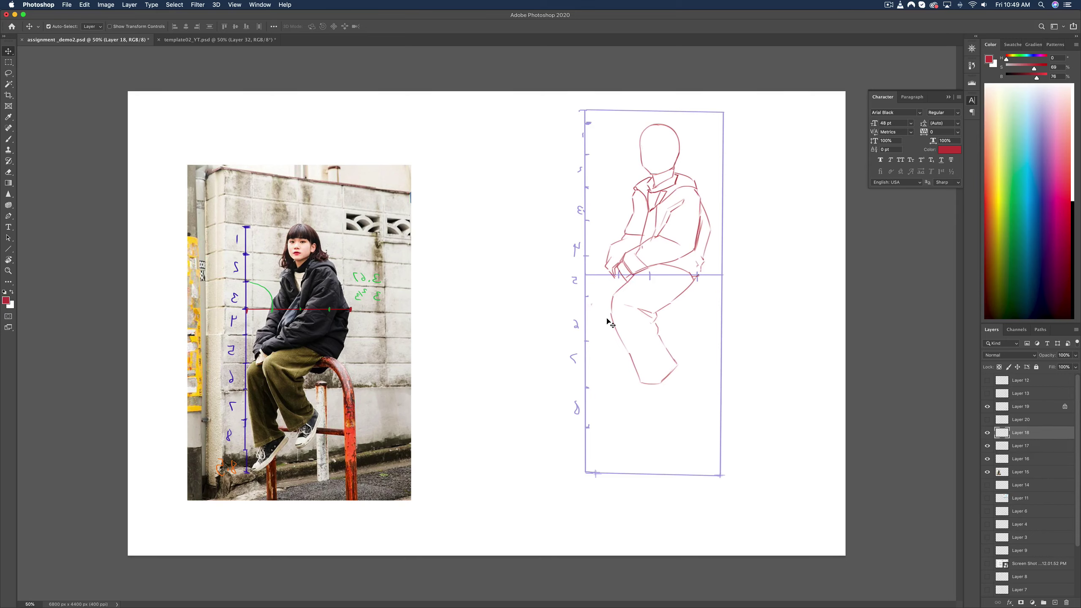
- Draw the far leg's thigh and knee contour beyond the near leg, and flip the canvas back
{"action": "key", "text": "b"}
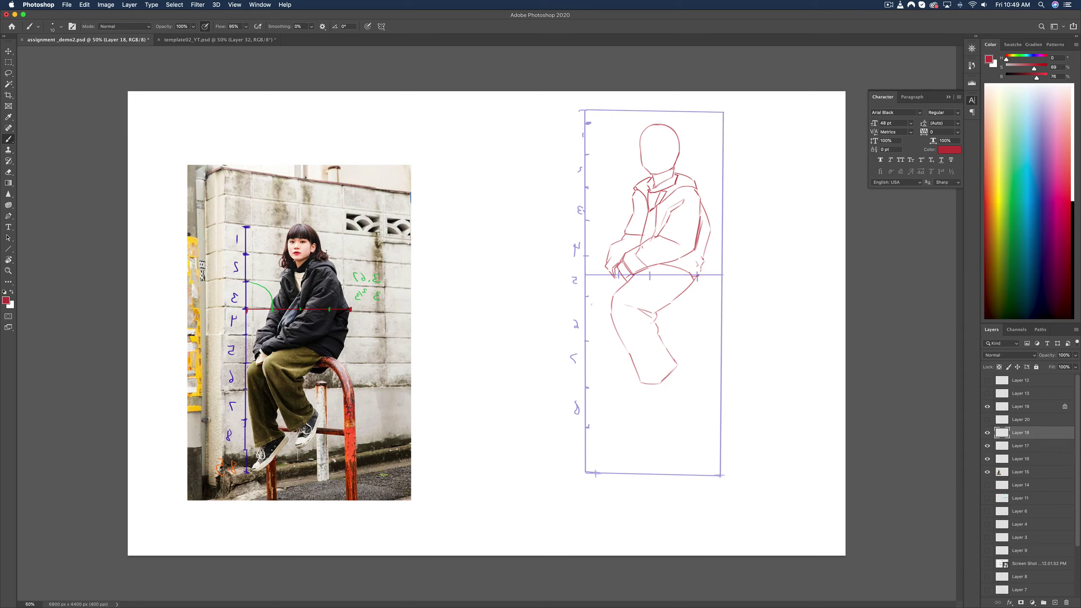
{"action": "left_click_drag", "start_coordinate": [618, 275], "coordinate": [591, 310]}
{"action": "key", "text": "super+z"}
{"action": "mouse_move", "coordinate": [609, 287]}
{"action": "left_mouse_down"}
{"action": "mouse_move", "coordinate": [592, 304]}
{"action": "mouse_move", "coordinate": [596, 338]}
{"action": "left_mouse_up"}
{"action": "key", "text": "super+l"}
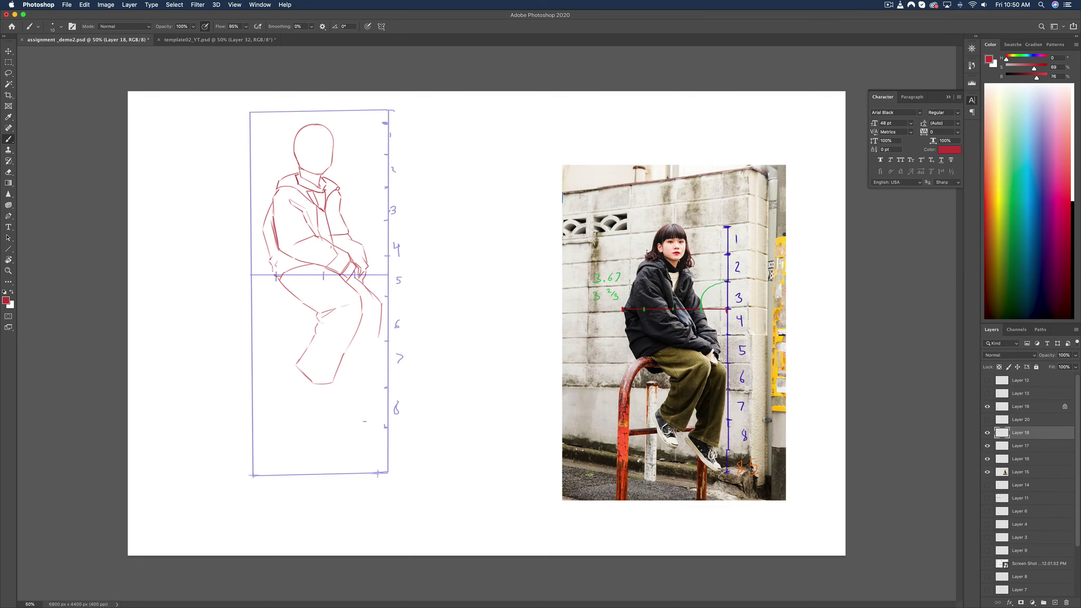
- Extend the far trouser leg down to the eighth head unit and shape the hems of both legs
{"action": "left_click_drag", "start_coordinate": [379, 339], "coordinate": [370, 415]}
{"action": "key", "text": "super+z"}
{"action": "mouse_move", "coordinate": [378, 340]}
{"action": "left_mouse_down"}
{"action": "mouse_move", "coordinate": [368, 428]}
{"action": "mouse_move", "coordinate": [323, 402]}
{"action": "mouse_move", "coordinate": [349, 415]}
{"action": "left_mouse_up"}
{"action": "key", "text": "super+z"}
{"action": "key", "text": "super+z"}
{"action": "left_click_drag", "start_coordinate": [291, 370], "coordinate": [363, 415]}
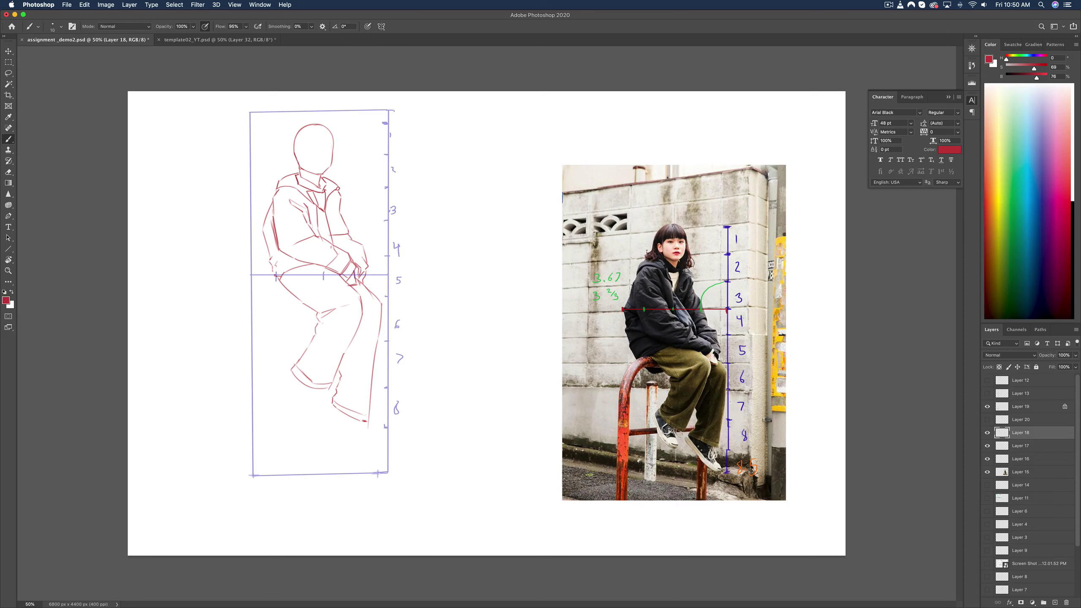
- Erase and refine the fold lines on the near sleeve and jacket front
{"action": "key", "text": "e"}
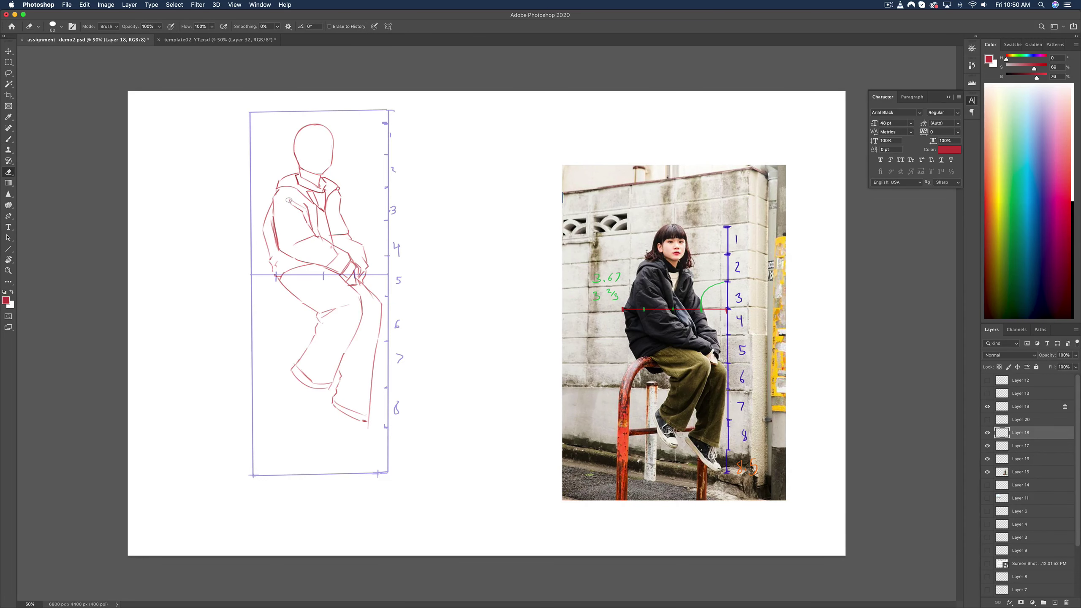
{"action": "left_click_drag", "start_coordinate": [289, 200], "coordinate": [300, 215]}
{"action": "key", "text": "b"}
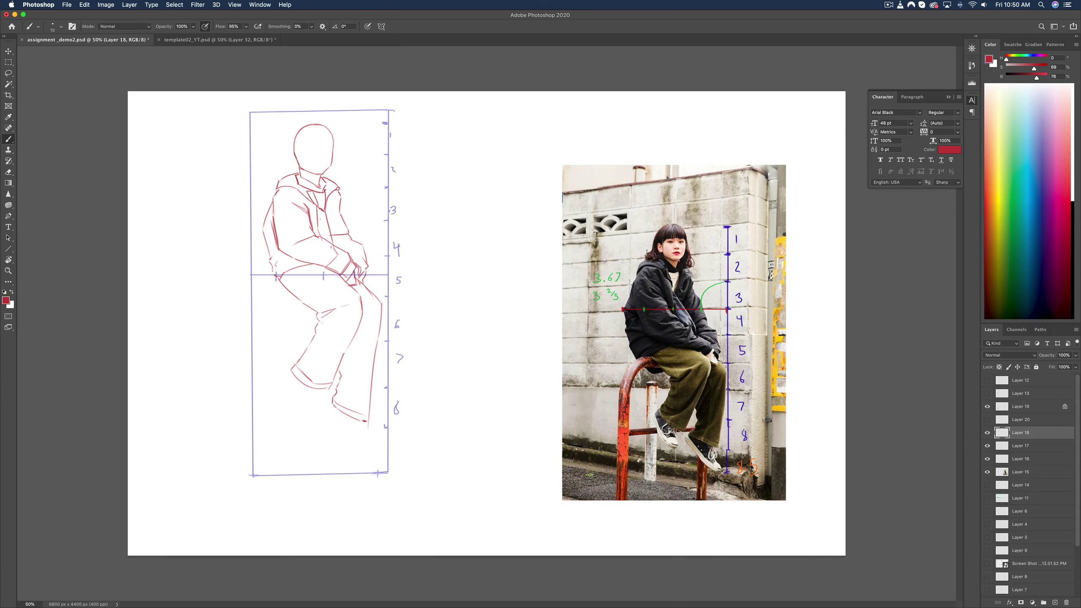
{"action": "key", "text": "e"}
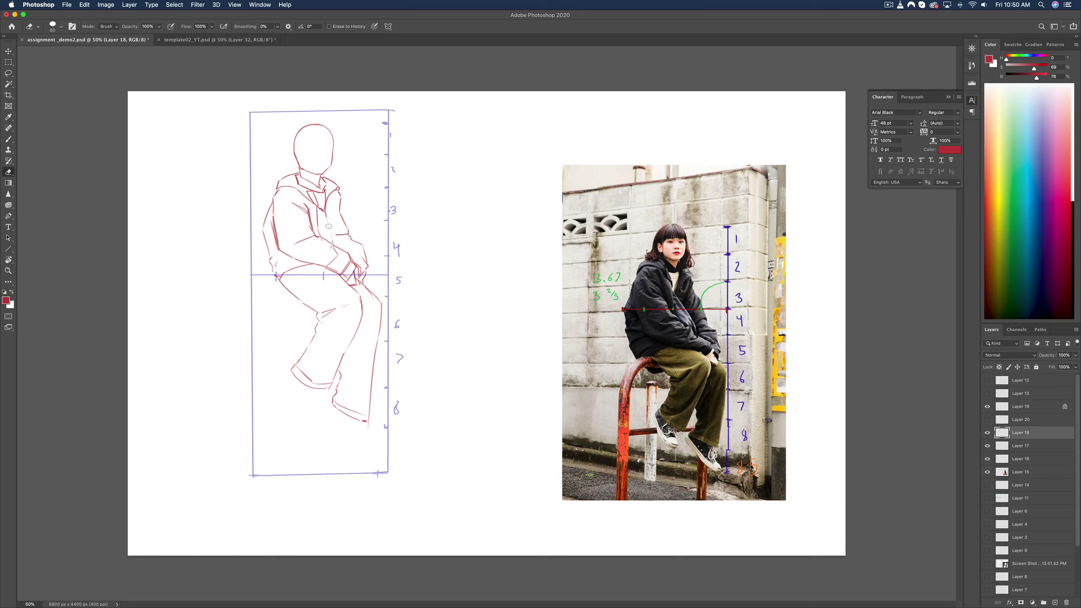
{"action": "key", "text": "b"}
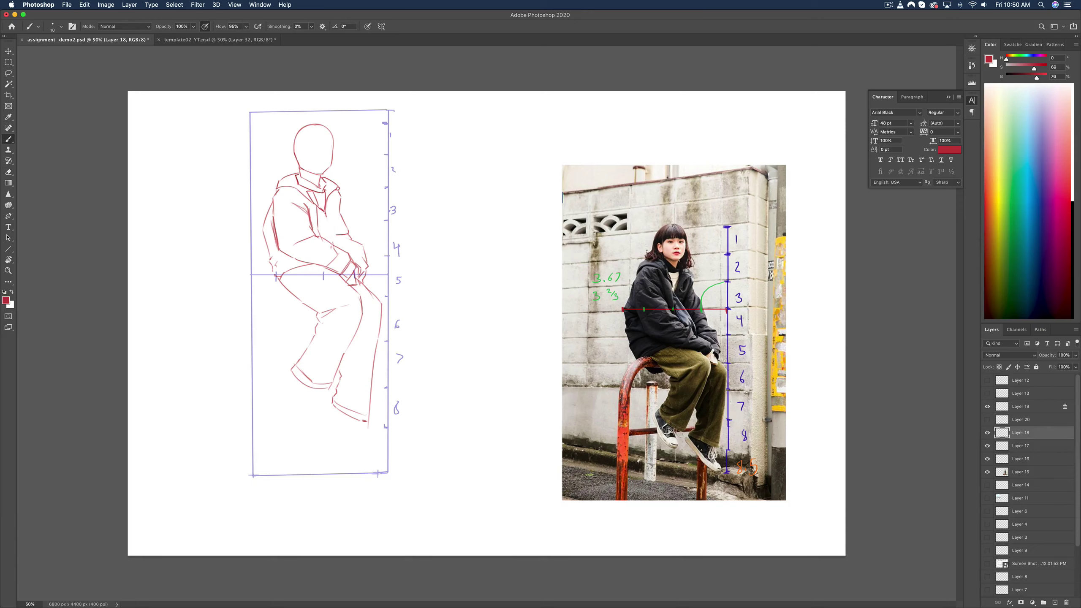
- Refine the line of the jacket's front opening, save the document, and try a contour along the near thigh
{"action": "left_click_drag", "start_coordinate": [325, 212], "coordinate": [338, 246]}
{"action": "key", "text": "super+s"}
{"action": "left_click_drag", "start_coordinate": [291, 275], "coordinate": [316, 267]}
{"action": "key", "text": "super+z"}
{"action": "key", "text": "super+z"}
- Sketch fabric fold lines along the near thigh and down the lower trouser leg
{"action": "mouse_move", "coordinate": [362, 296]}
{"action": "left_mouse_down"}
{"action": "mouse_move", "coordinate": [359, 324]}
{"action": "mouse_move", "coordinate": [366, 317]}
{"action": "mouse_move", "coordinate": [338, 359]}
{"action": "left_mouse_up"}
{"action": "key", "text": "super+z"}
{"action": "key", "text": "super+z"}
{"action": "left_click_drag", "start_coordinate": [365, 308], "coordinate": [342, 359]}
{"action": "key", "text": "e"}
{"action": "key", "text": "b"}
{"action": "left_click_drag", "start_coordinate": [325, 323], "coordinate": [298, 372]}
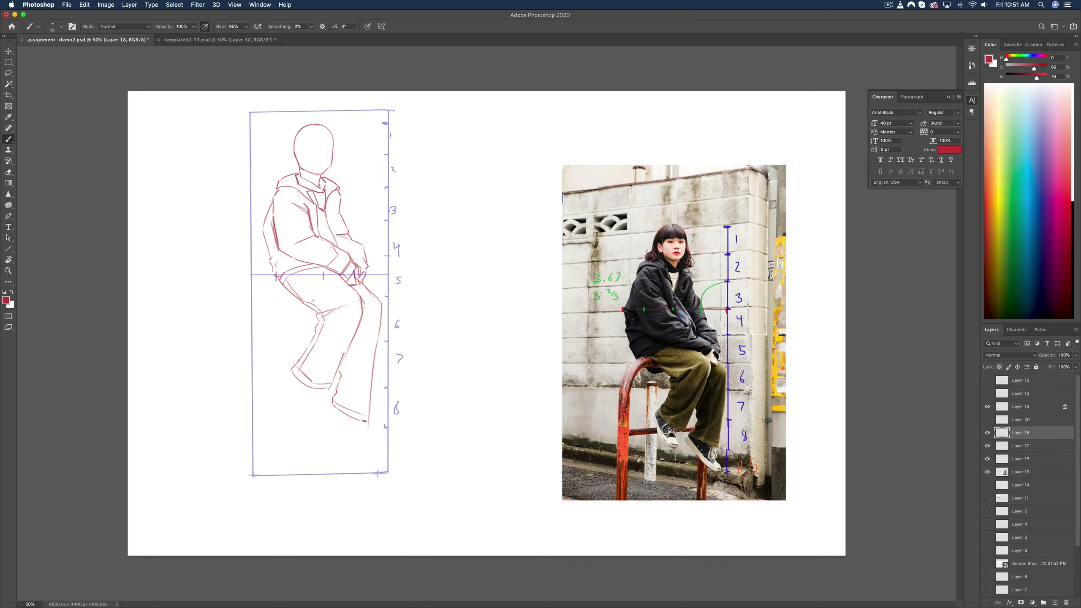
{"action": "left_click_drag", "start_coordinate": [331, 286], "coordinate": [344, 282]}
{"action": "mouse_move", "coordinate": [354, 327]}
{"action": "left_mouse_down"}
{"action": "mouse_move", "coordinate": [315, 358]}
{"action": "mouse_move", "coordinate": [344, 344]}
{"action": "left_mouse_up"}
- Erase and redraw the far trouser leg's outer contour as a smoother curve, and add a fold inside that leg
{"action": "key", "text": "e"}
{"action": "left_click_drag", "start_coordinate": [380, 308], "coordinate": [368, 406]}
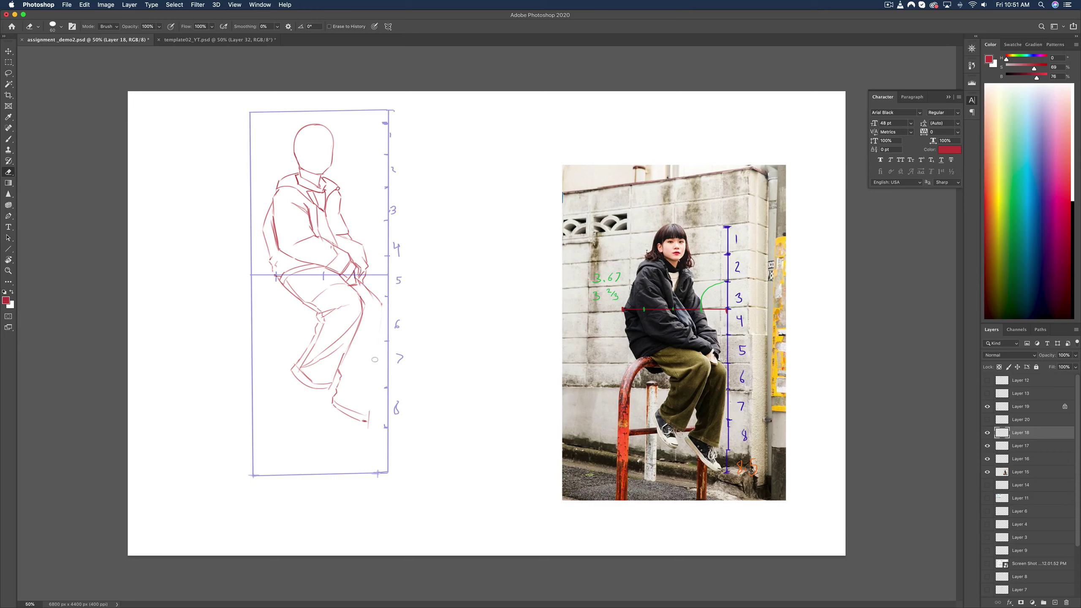
{"action": "key", "text": "b"}
{"action": "left_click_drag", "start_coordinate": [382, 304], "coordinate": [370, 405]}
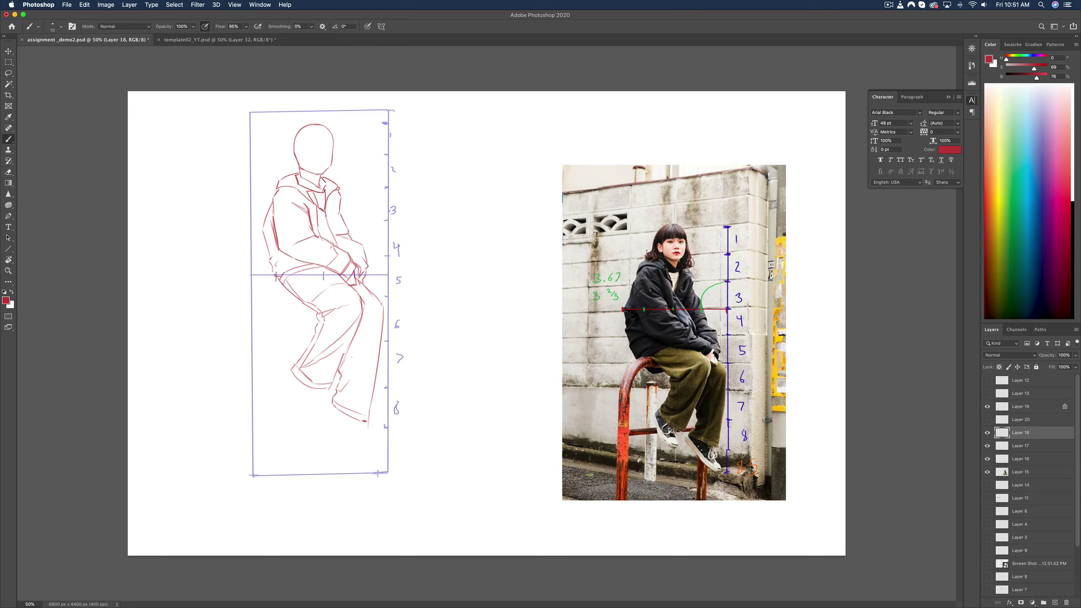
{"action": "left_click_drag", "start_coordinate": [344, 371], "coordinate": [365, 331]}
- Draw both shoes below the trouser hems, including their soles and openings
{"action": "left_click_drag", "start_coordinate": [291, 385], "coordinate": [322, 412]}
{"action": "left_click_drag", "start_coordinate": [332, 424], "coordinate": [360, 443]}
{"action": "left_click_drag", "start_coordinate": [356, 424], "coordinate": [368, 439]}
{"action": "left_click_drag", "start_coordinate": [342, 426], "coordinate": [356, 433]}
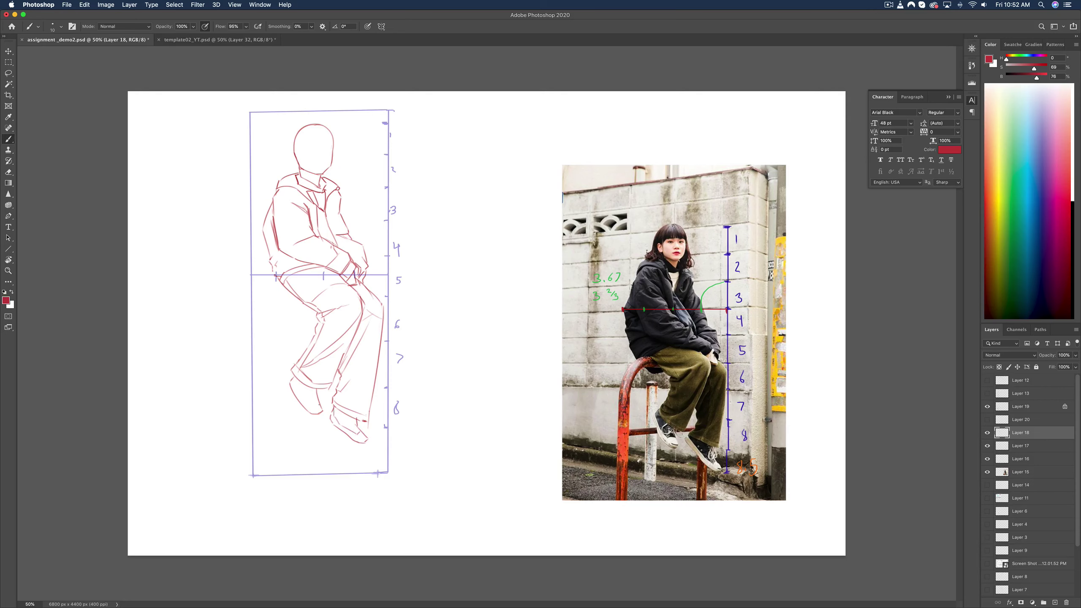
{"action": "left_click_drag", "start_coordinate": [298, 395], "coordinate": [305, 400]}
{"action": "key", "text": "ctrl+z"}
{"action": "key", "text": "super+z"}
- Sketch the straight fringe across the forehead and the shoulder-length hair on both sides of the head
{"action": "mouse_move", "coordinate": [297, 140]}
{"action": "left_mouse_down"}
{"action": "mouse_move", "coordinate": [299, 166]}
{"action": "mouse_move", "coordinate": [307, 160]}
{"action": "left_mouse_up"}
{"action": "key", "text": "super+z"}
{"action": "left_click_drag", "start_coordinate": [298, 146], "coordinate": [316, 140]}
{"action": "left_click_drag", "start_coordinate": [333, 134], "coordinate": [339, 169]}
{"action": "left_click_drag", "start_coordinate": [302, 128], "coordinate": [288, 167]}
{"action": "key", "text": "super+z"}
{"action": "key", "text": "super+z"}
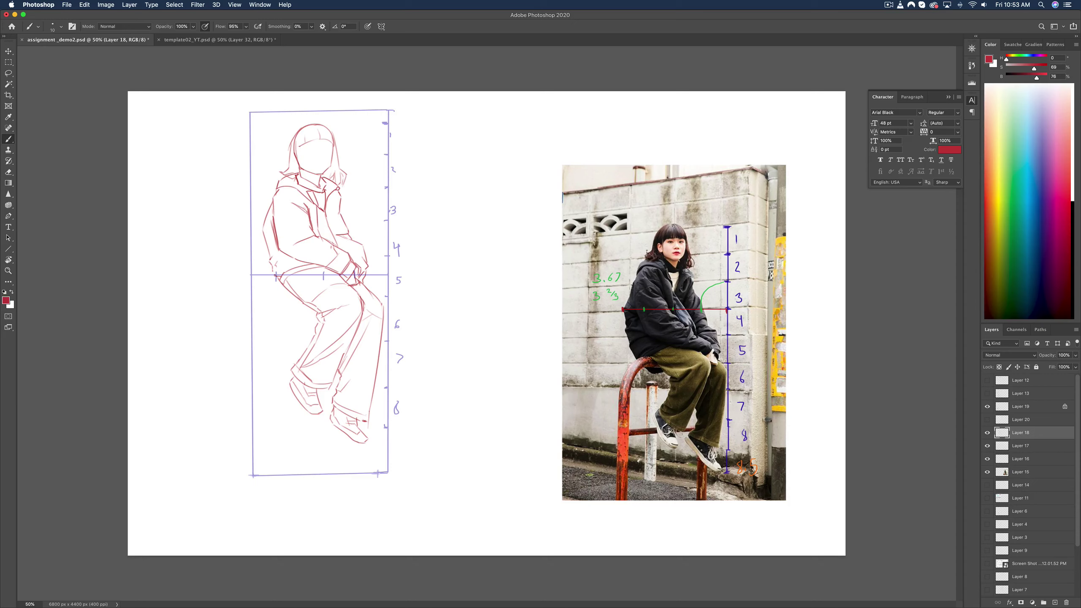
- Sketch the eyes, nose and mouth on the face, and flip the canvas horizontally
{"action": "left_click_drag", "start_coordinate": [298, 145], "coordinate": [300, 161]}
{"action": "key", "text": "super+z"}
{"action": "key", "text": "super+z"}
{"action": "key", "text": "super+alt+i"}
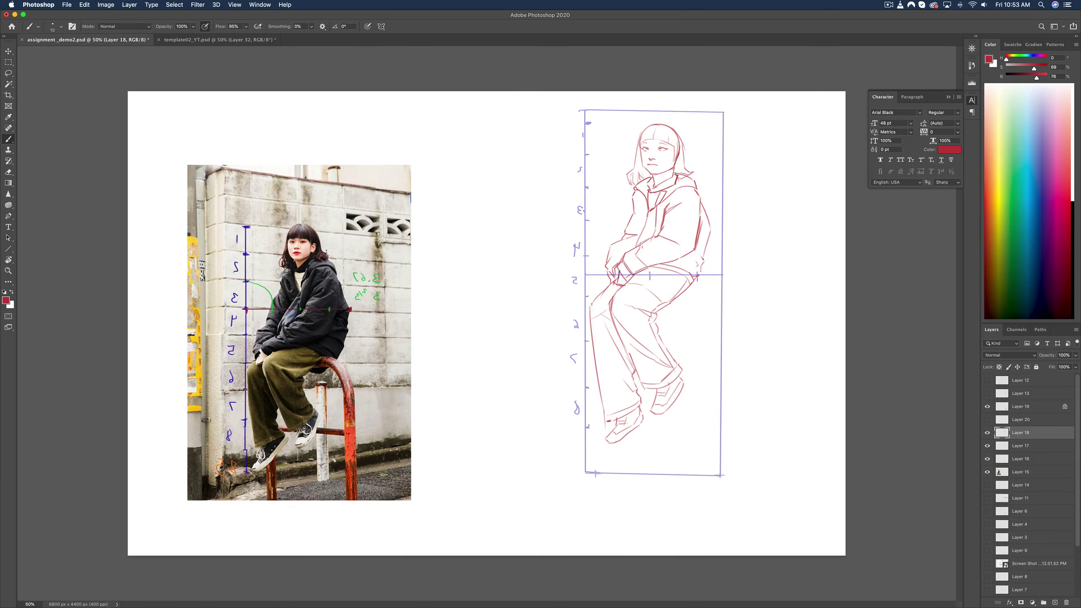
- Refine the hair tips, erase the top of the construction head outline, and flip the canvas back
{"action": "left_click_drag", "start_coordinate": [678, 174], "coordinate": [692, 181]}
{"action": "key", "text": "e"}
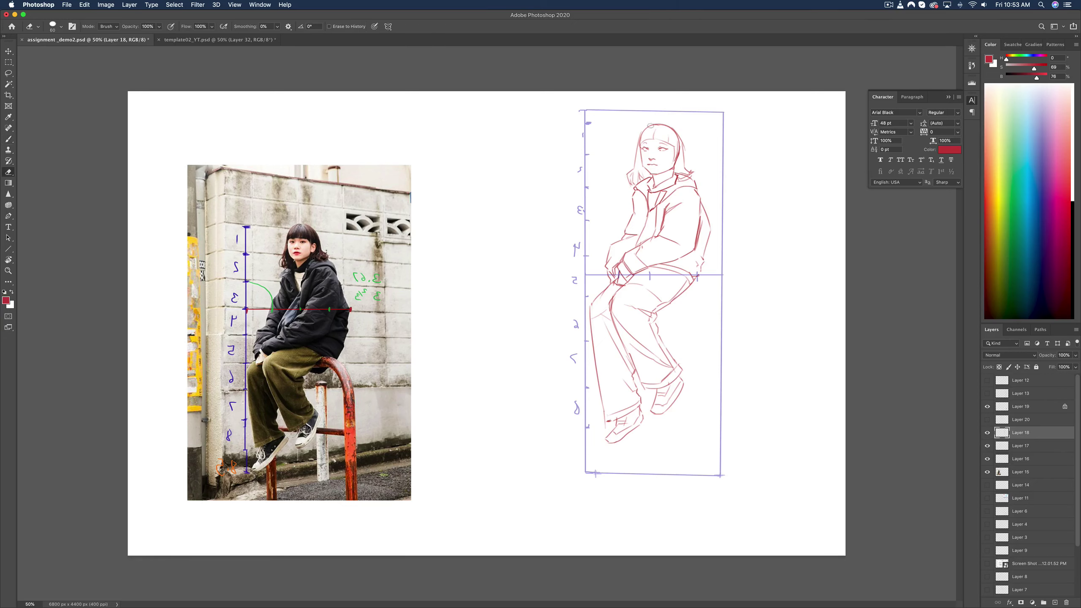
{"action": "mouse_move", "coordinate": [643, 127]}
{"action": "left_mouse_down"}
{"action": "mouse_move", "coordinate": [675, 132]}
{"action": "mouse_move", "coordinate": [678, 166]}
{"action": "left_mouse_up"}
{"action": "key", "text": "b"}
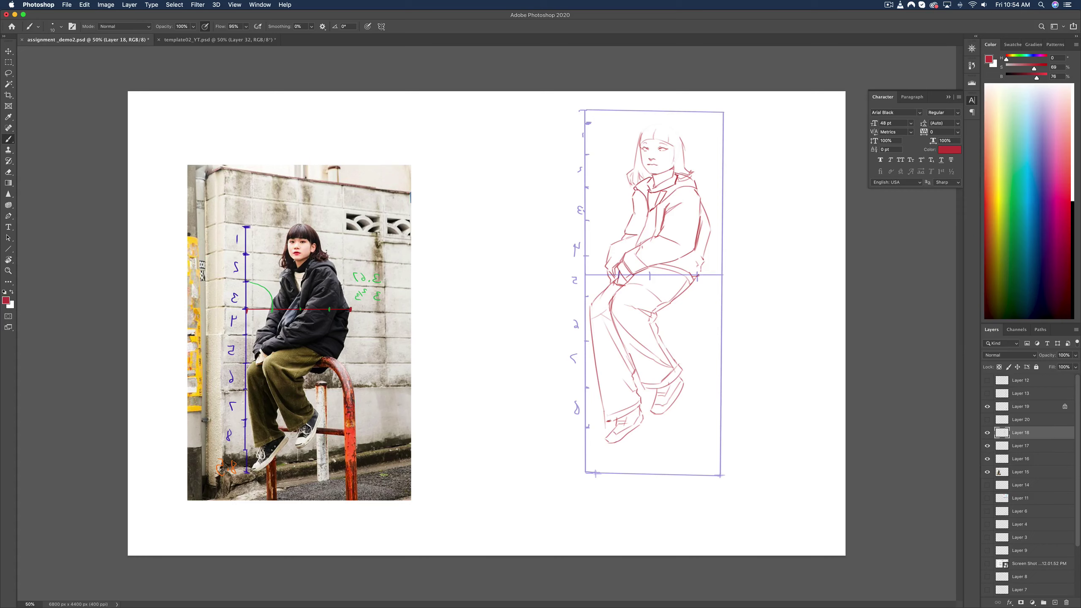
{"action": "left_click_drag", "start_coordinate": [652, 177], "coordinate": [654, 183]}
{"action": "key", "text": "super+shift+h"}
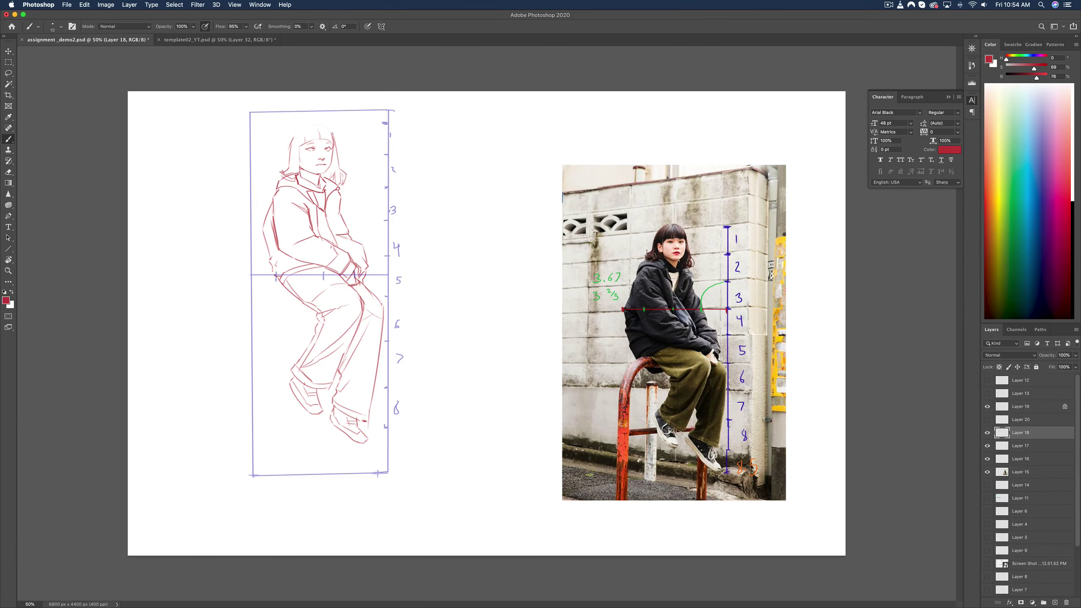
- Redraw the crown of the hair as a rounded outline flowing into the side strands
{"action": "left_click_drag", "start_coordinate": [319, 126], "coordinate": [332, 129]}
{"action": "key", "text": "super+z"}
{"action": "left_click_drag", "start_coordinate": [301, 124], "coordinate": [286, 168]}
{"action": "key", "text": "super+z"}
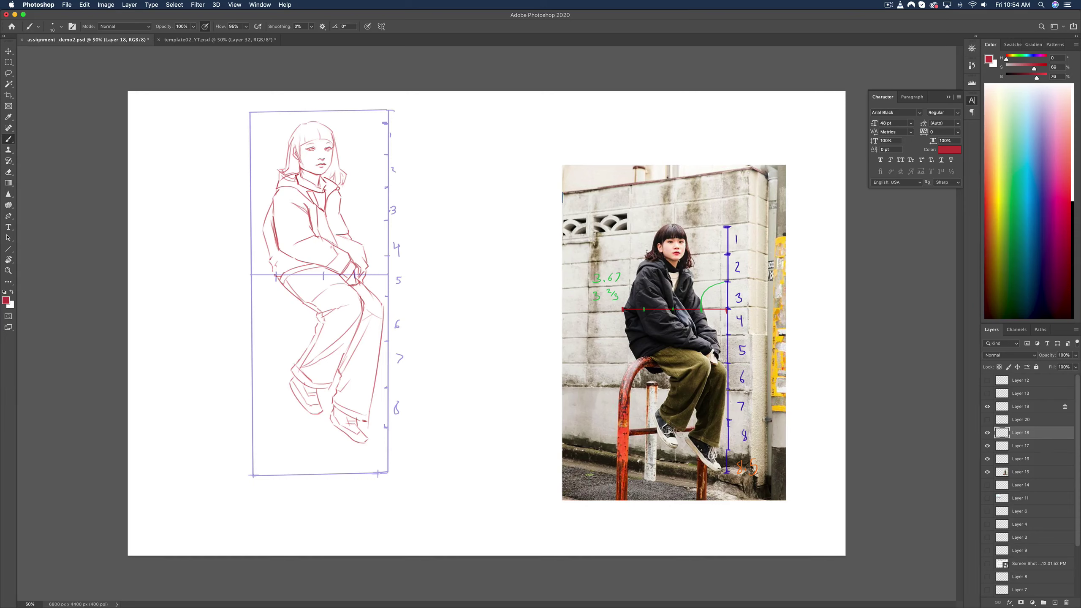
{"action": "key", "text": "e"}
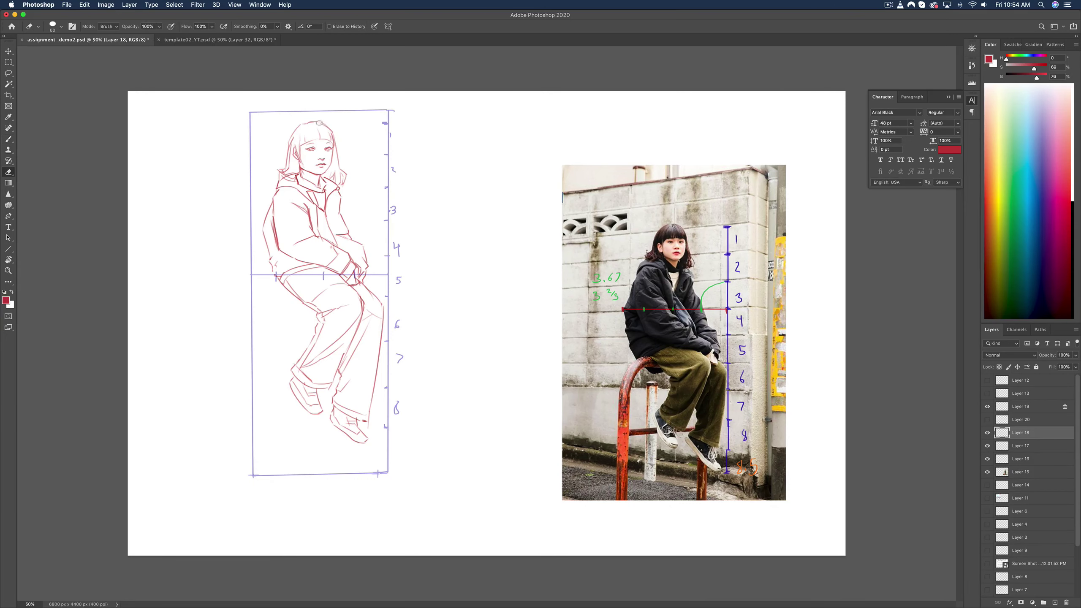
{"action": "key", "text": "b"}
{"action": "mouse_move", "coordinate": [315, 124]}
{"action": "left_mouse_down"}
{"action": "mouse_move", "coordinate": [333, 132]}
{"action": "mouse_move", "coordinate": [335, 147]}
{"action": "left_mouse_up"}
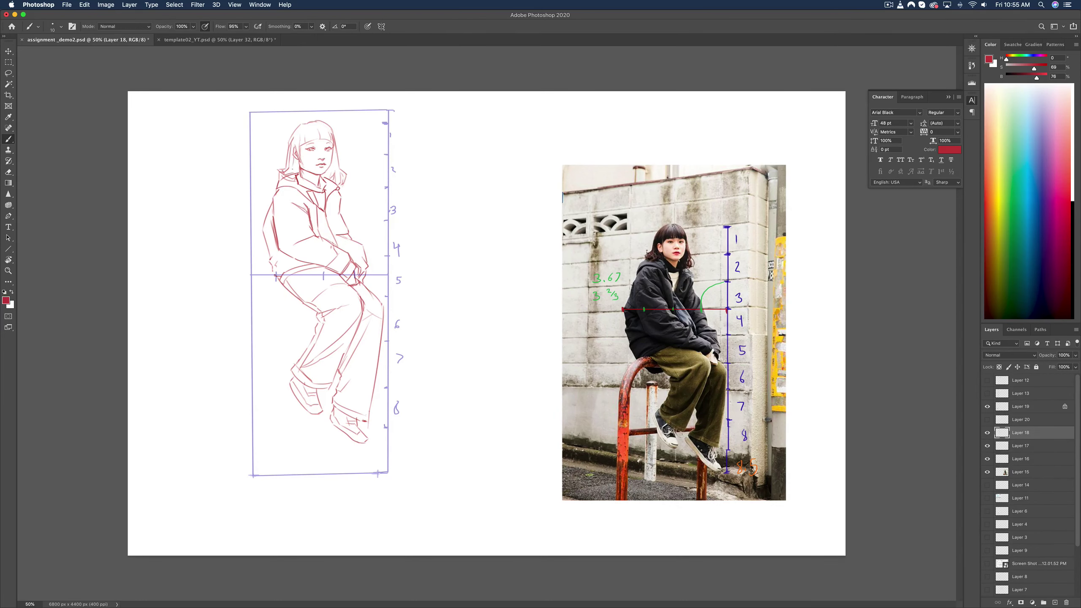
- Clean up the near cheek and reshape the flared hair ends above the near shoulder
{"action": "key", "text": "e"}
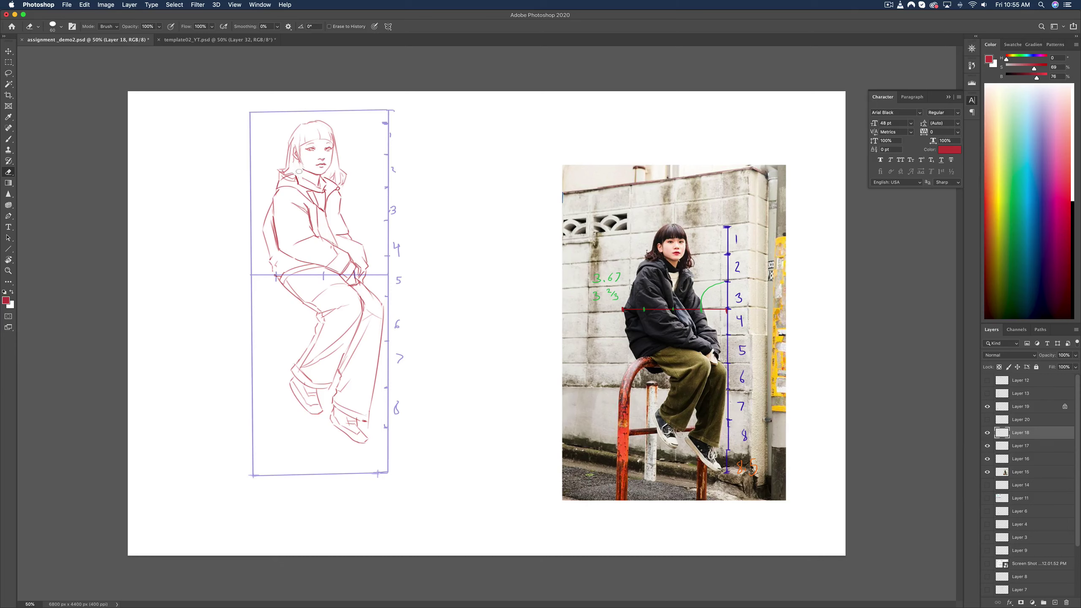
{"action": "key", "text": "b"}
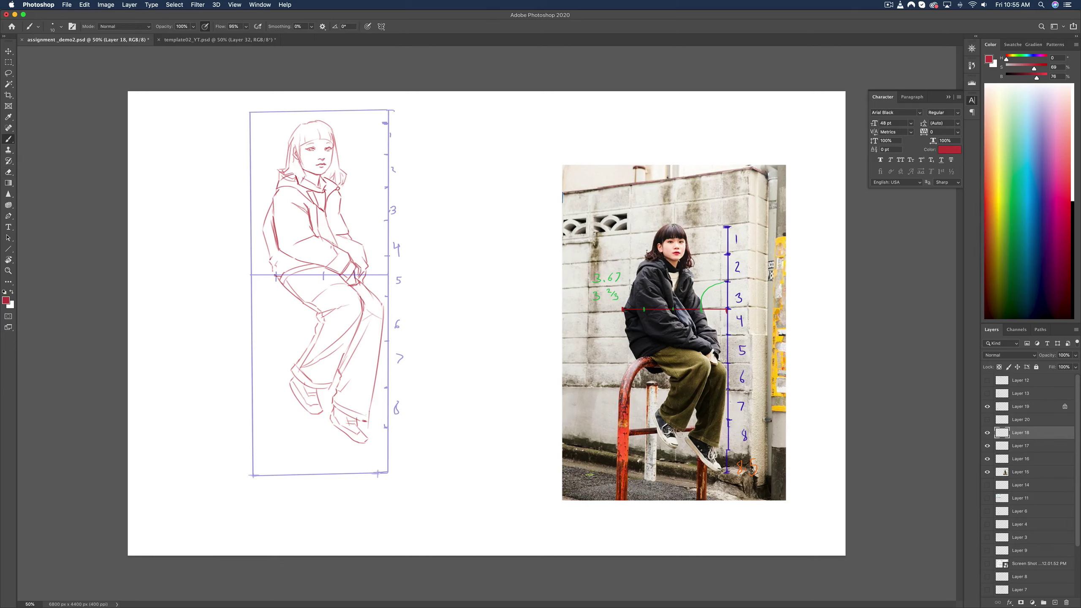
{"action": "left_click_drag", "start_coordinate": [303, 161], "coordinate": [298, 175]}
{"action": "key", "text": "e"}
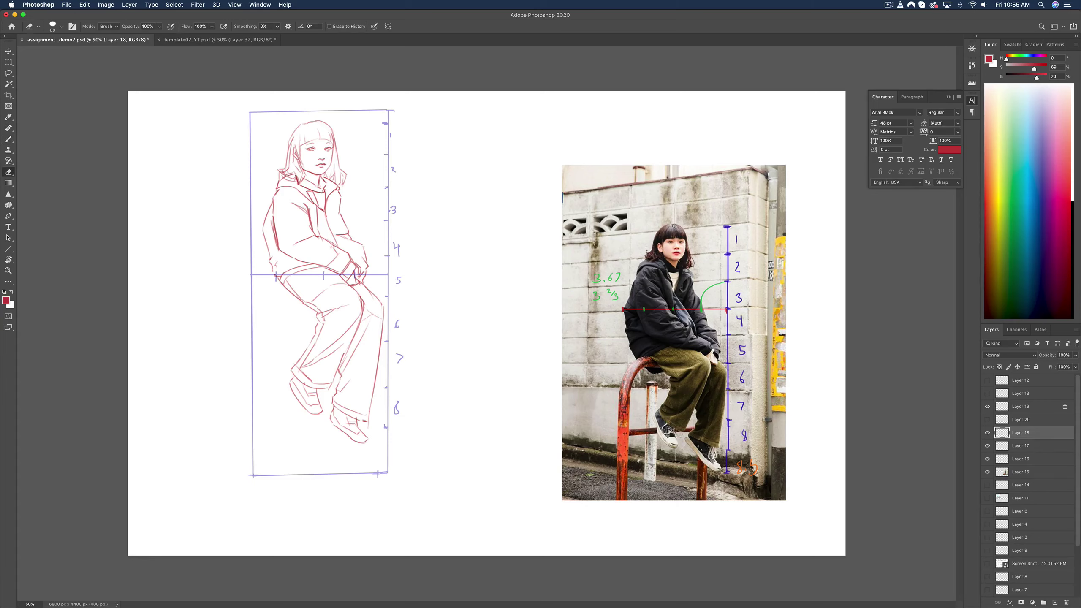
{"action": "mouse_move", "coordinate": [277, 179]}
{"action": "left_mouse_down"}
{"action": "mouse_move", "coordinate": [297, 180]}
{"action": "mouse_move", "coordinate": [273, 173]}
{"action": "mouse_move", "coordinate": [290, 178]}
{"action": "mouse_move", "coordinate": [283, 171]}
{"action": "left_mouse_up"}
{"action": "key", "text": "b"}
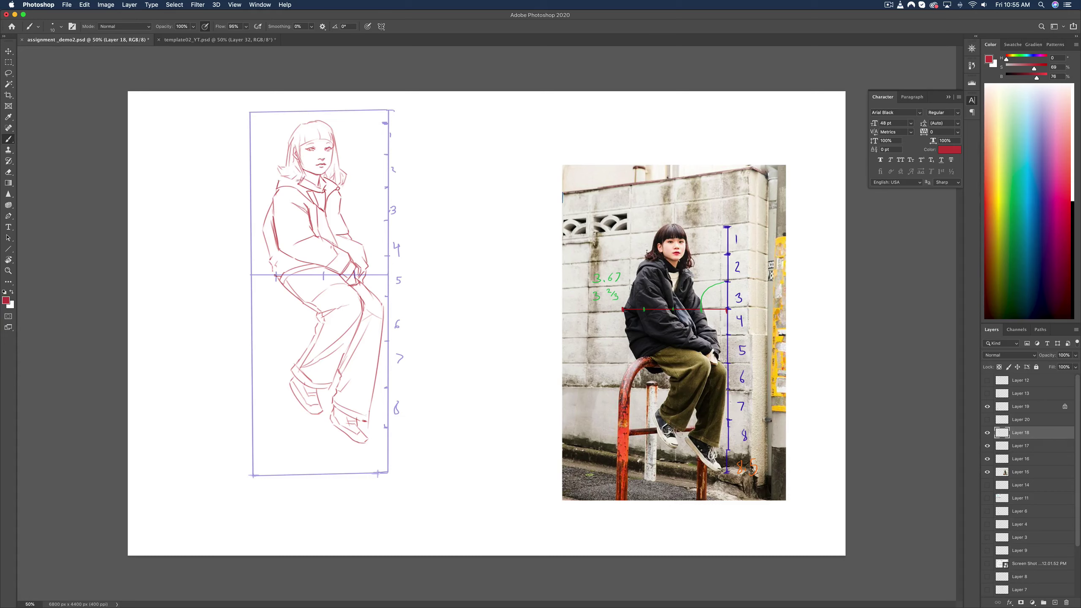
{"action": "key", "text": "super+z"}
- Erase the rough collar lines below the chin and clean up the hood edge around the neck
{"action": "key", "text": "e"}
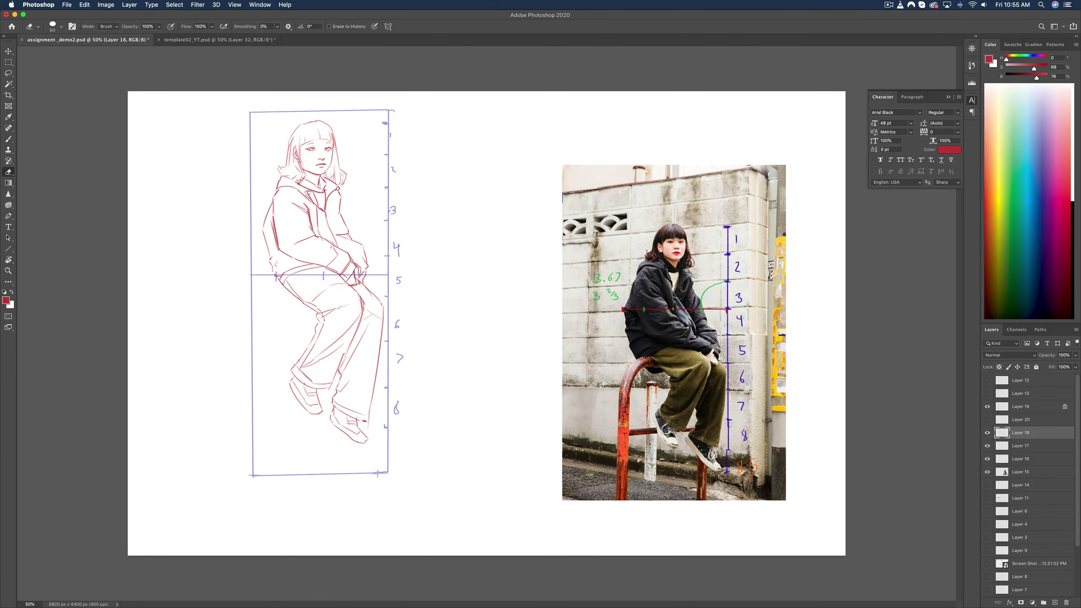
{"action": "mouse_move", "coordinate": [310, 194]}
{"action": "left_mouse_down"}
{"action": "mouse_move", "coordinate": [317, 208]}
{"action": "mouse_move", "coordinate": [300, 183]}
{"action": "left_mouse_up"}
{"action": "key", "text": "b"}
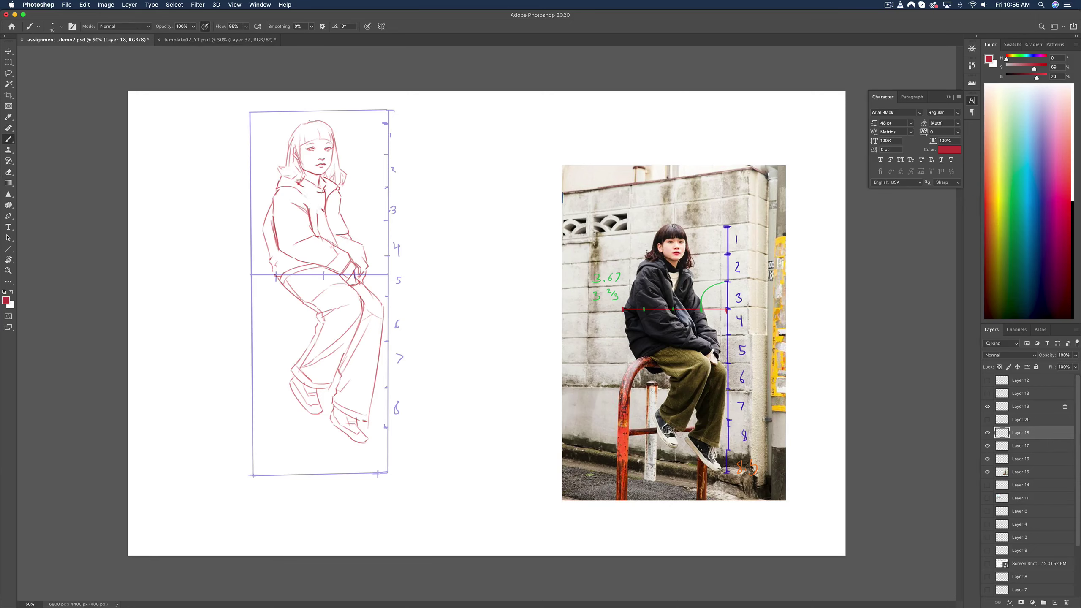
{"action": "key", "text": "e"}
{"action": "key", "text": "b"}
{"action": "key", "text": "e"}
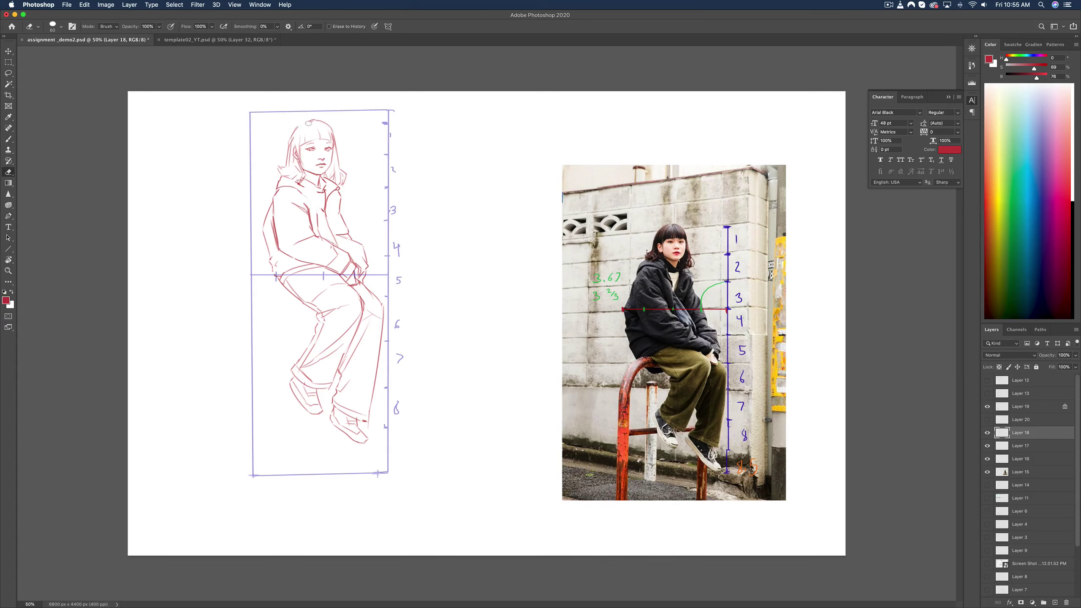
{"action": "key", "text": "b"}
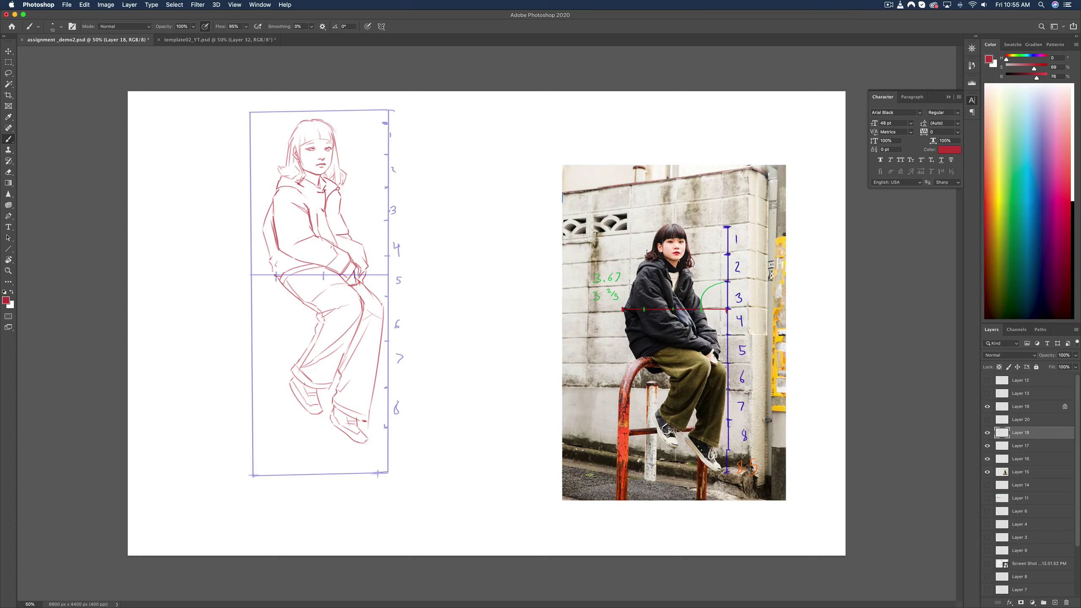
{"action": "key", "text": "e"}
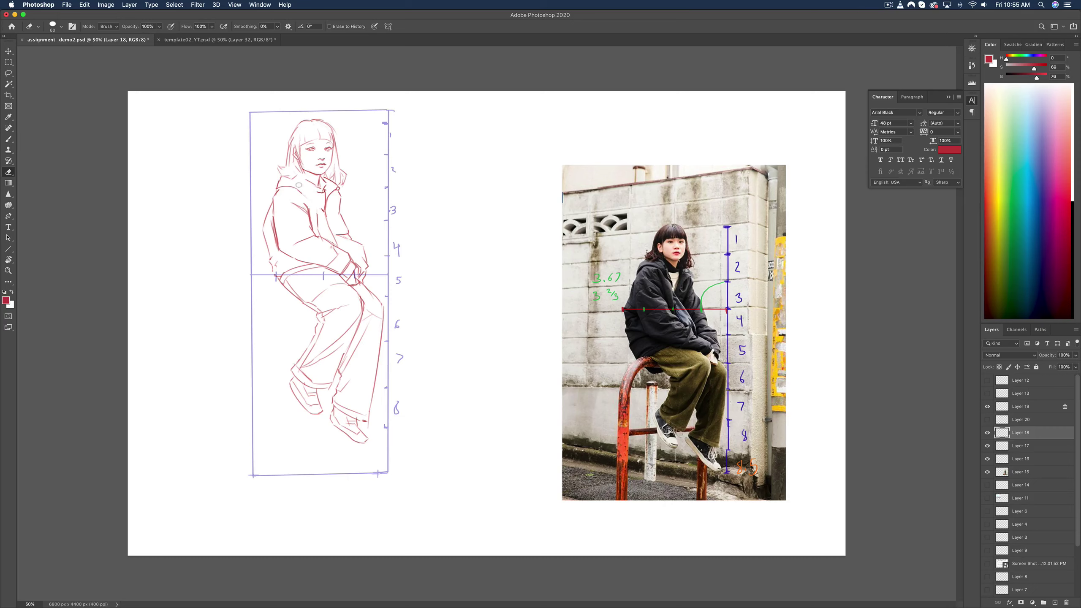
{"action": "key", "text": "b"}
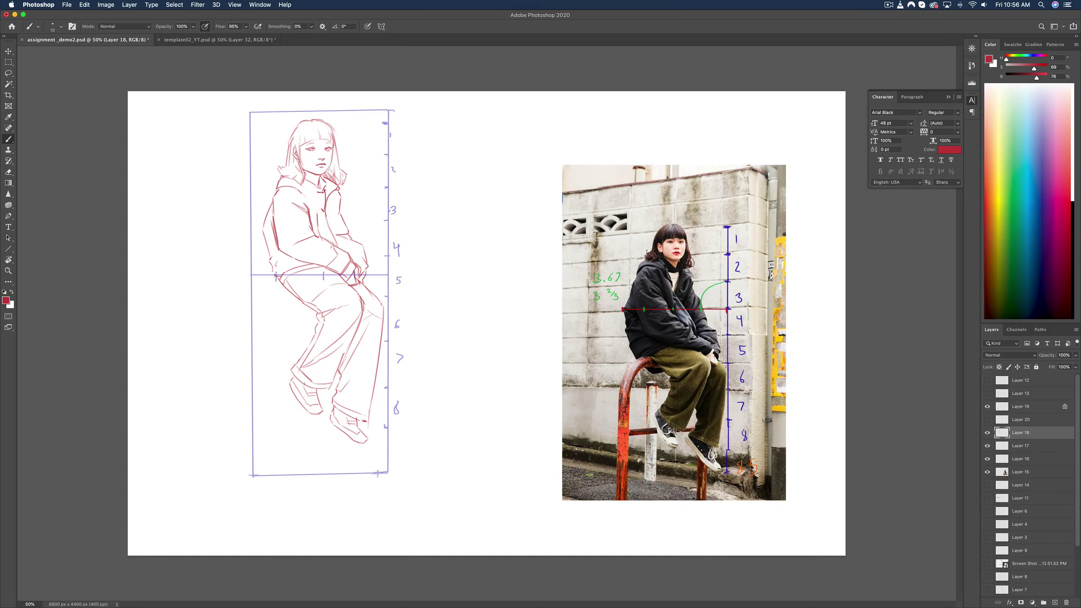
- Add strands to the hair beside the far cheek and rework the fold lines on the jacket
{"action": "left_click_drag", "start_coordinate": [338, 166], "coordinate": [335, 181]}
{"action": "key", "text": "e"}
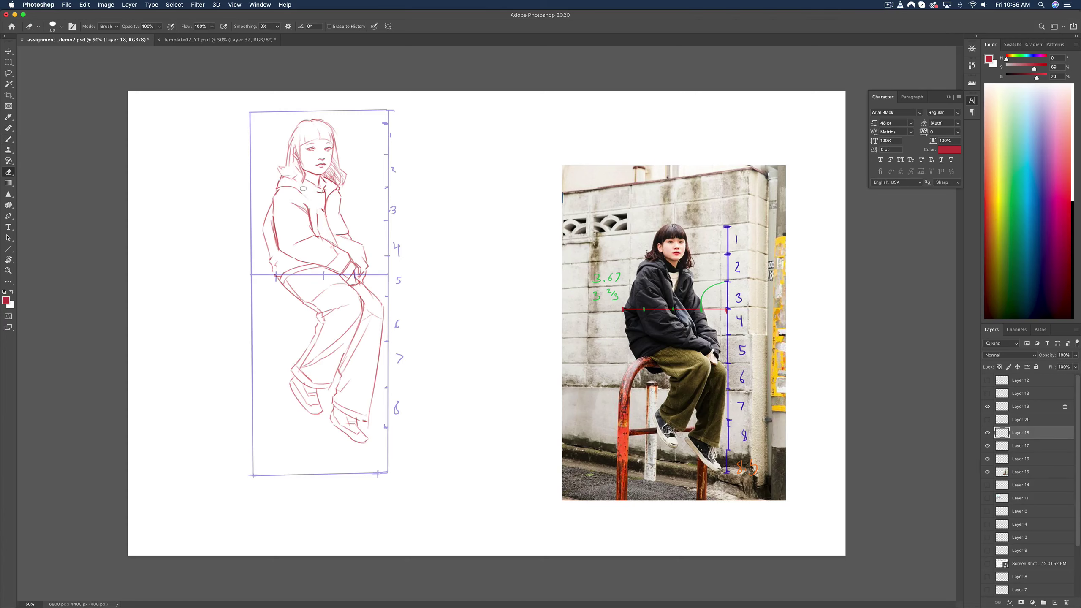
{"action": "key", "text": "b"}
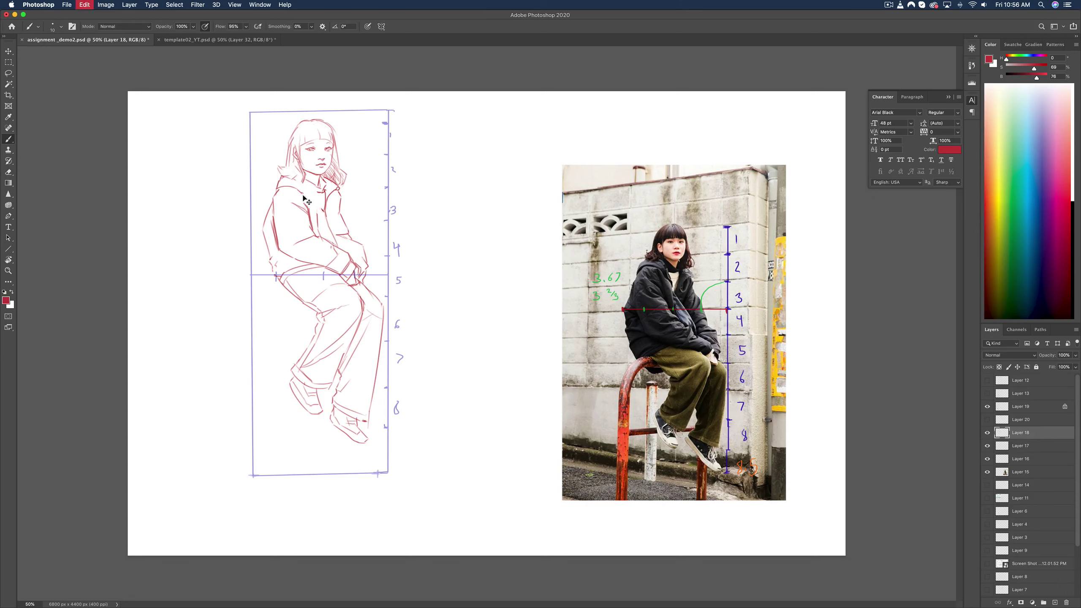
{"action": "key", "text": "super+z"}
{"action": "key", "text": "e"}
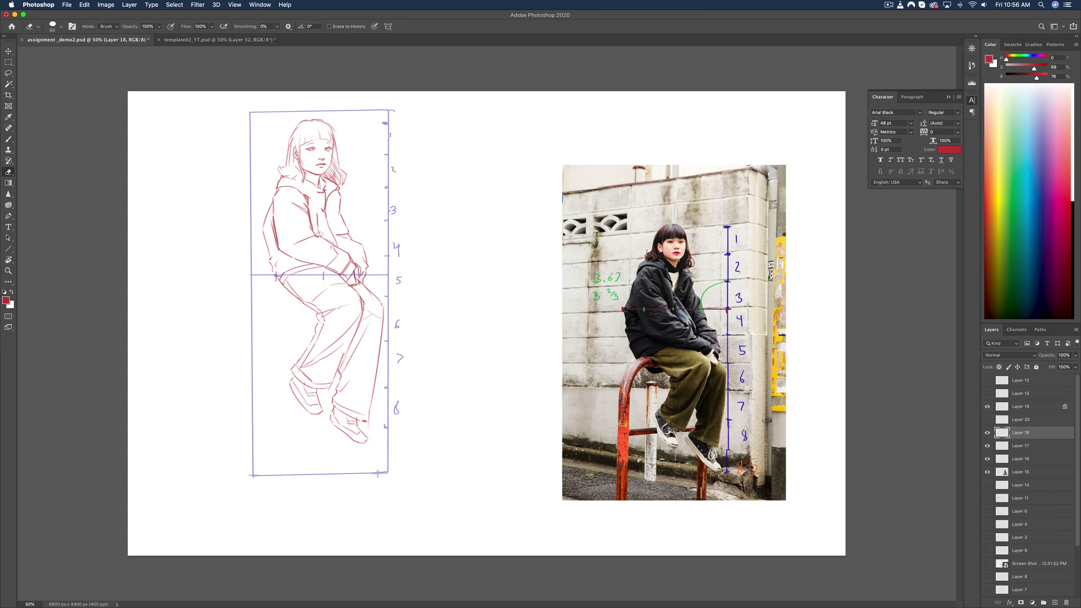
{"action": "key", "text": "b"}
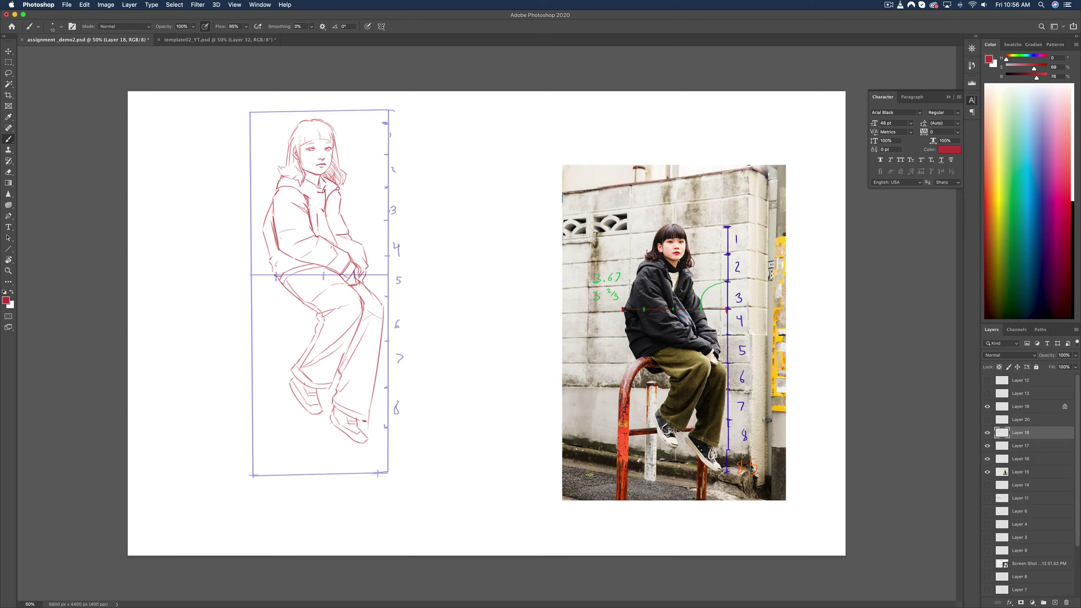
- Draw the collar and hood opening around the neck, and flip the canvas horizontally
{"action": "mouse_move", "coordinate": [305, 182]}
{"action": "left_mouse_down"}
{"action": "mouse_move", "coordinate": [309, 217]}
{"action": "mouse_move", "coordinate": [315, 198]}
{"action": "left_mouse_up"}
{"action": "key", "text": "super+z"}
{"action": "key", "text": "e"}
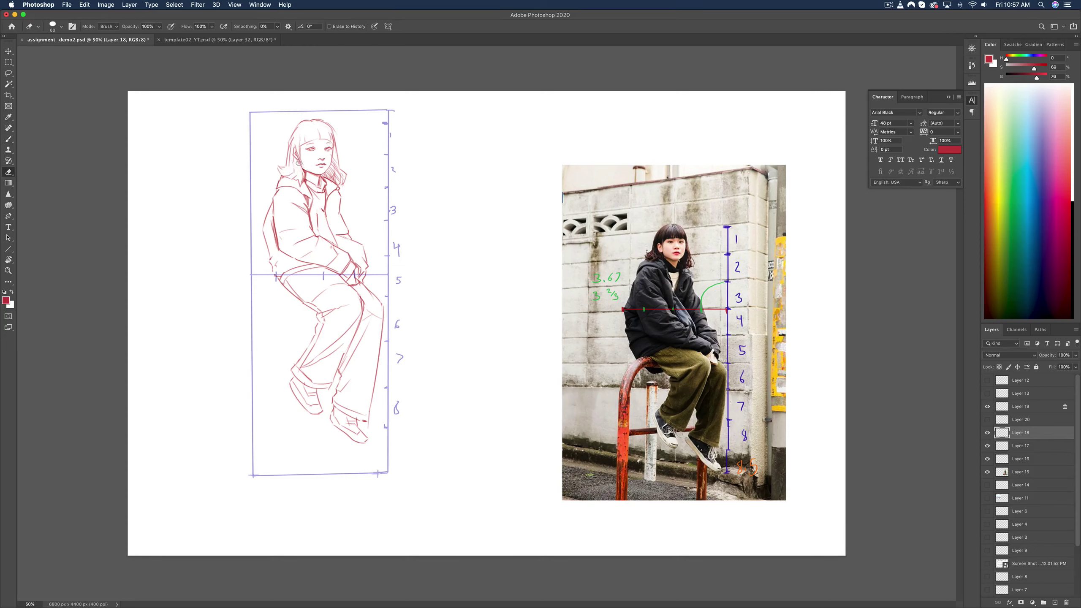
{"action": "left_click_drag", "start_coordinate": [299, 164], "coordinate": [302, 167]}
{"action": "key", "text": "super+z"}
{"action": "key", "text": "super+alt+i"}
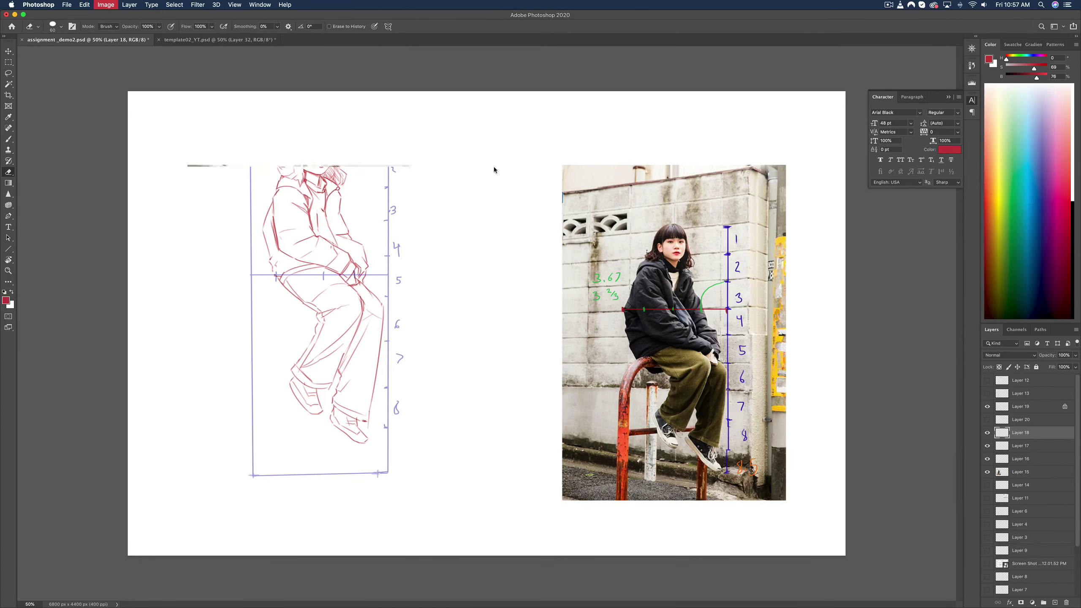
- Rework the jacket's front opening edge below the hood with a larger eraser and the brush
{"action": "key", "text": "b"}
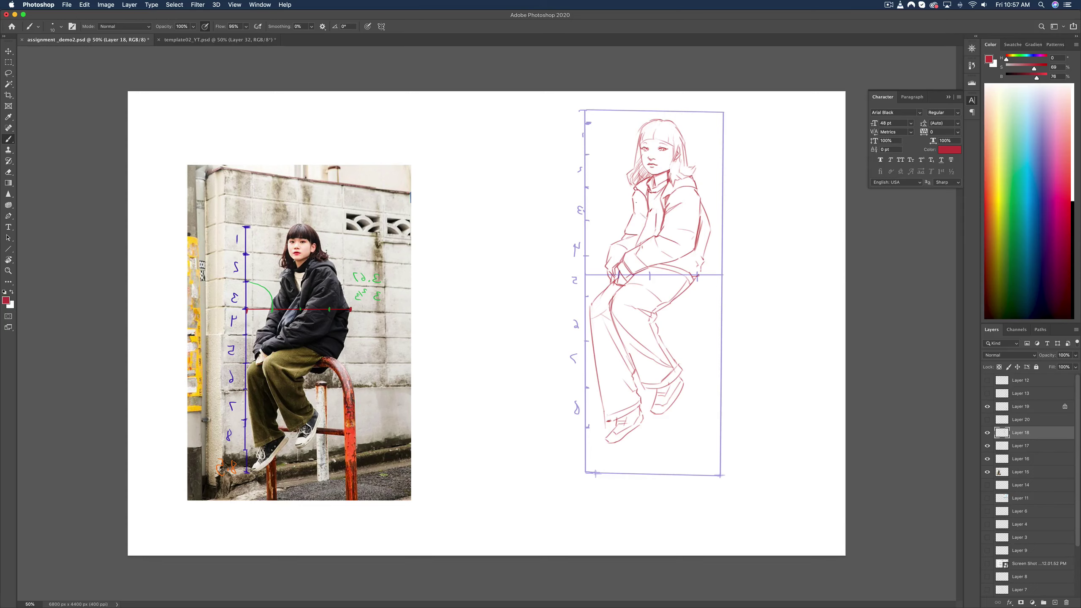
{"action": "left_click_drag", "start_coordinate": [636, 200], "coordinate": [638, 248]}
{"action": "key", "text": "super+z"}
{"action": "key", "text": "e"}
{"action": "key", "text": "bracketright"}
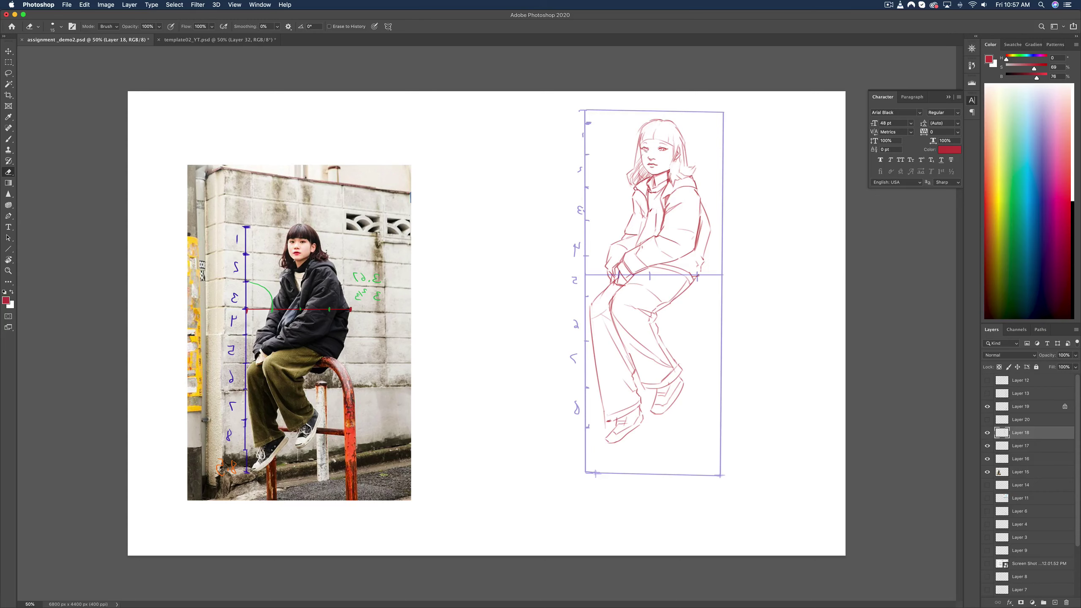
{"action": "key", "text": "b"}
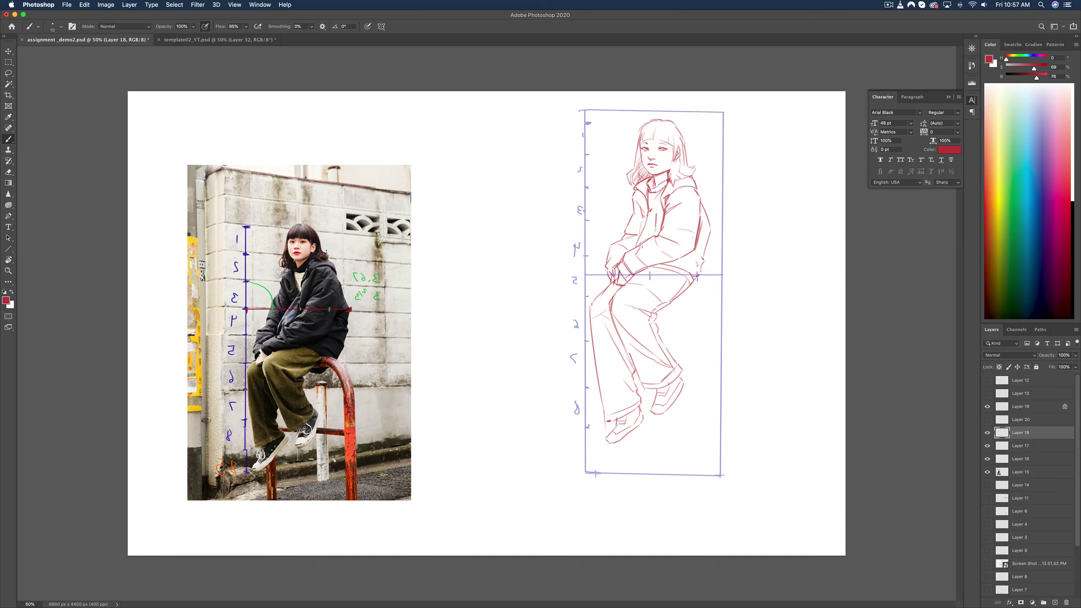
- Refine the parted fringe and the near-side hair strands, and flip the canvas back
{"action": "key", "text": "super+z"}
{"action": "key", "text": "super+z"}
{"action": "key", "text": "super+shift+z"}
{"action": "key", "text": "super+z"}
{"action": "key", "text": "e"}
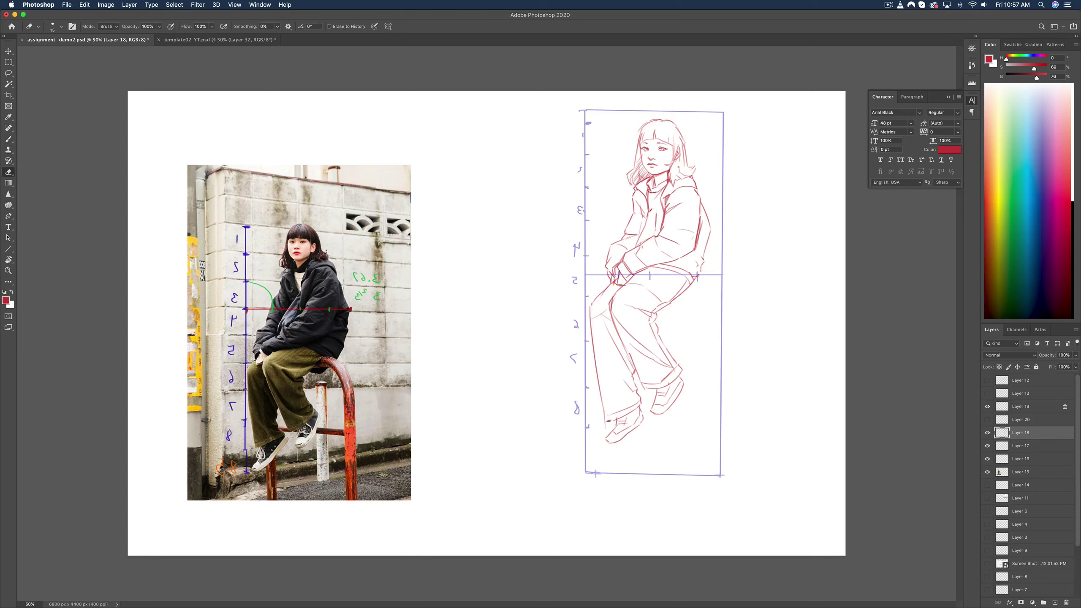
{"action": "key", "text": "b"}
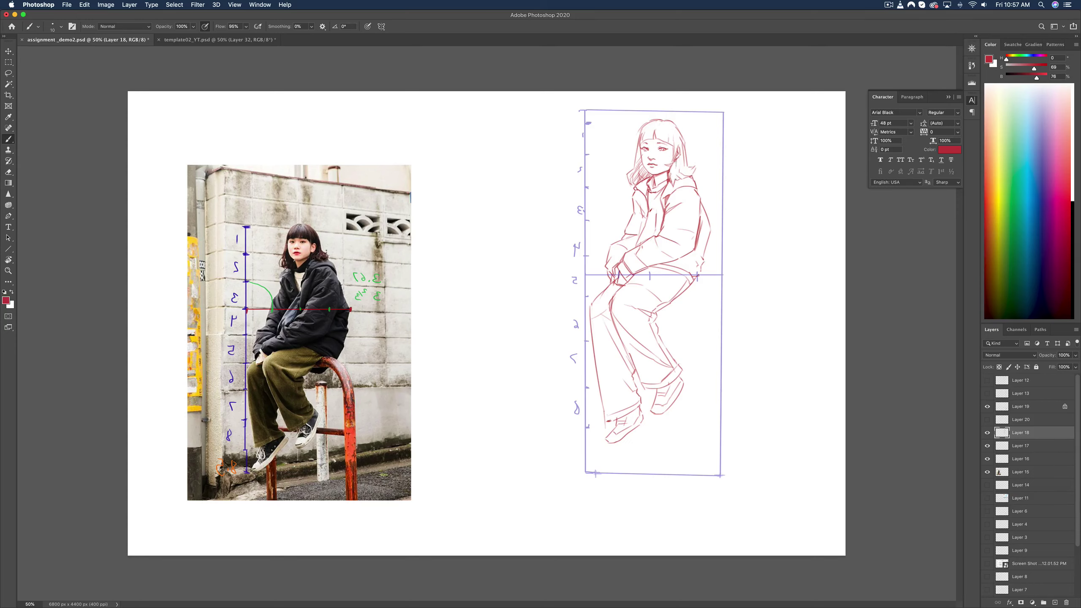
{"action": "key", "text": "super+z"}
{"action": "key", "text": "super+shift+h"}
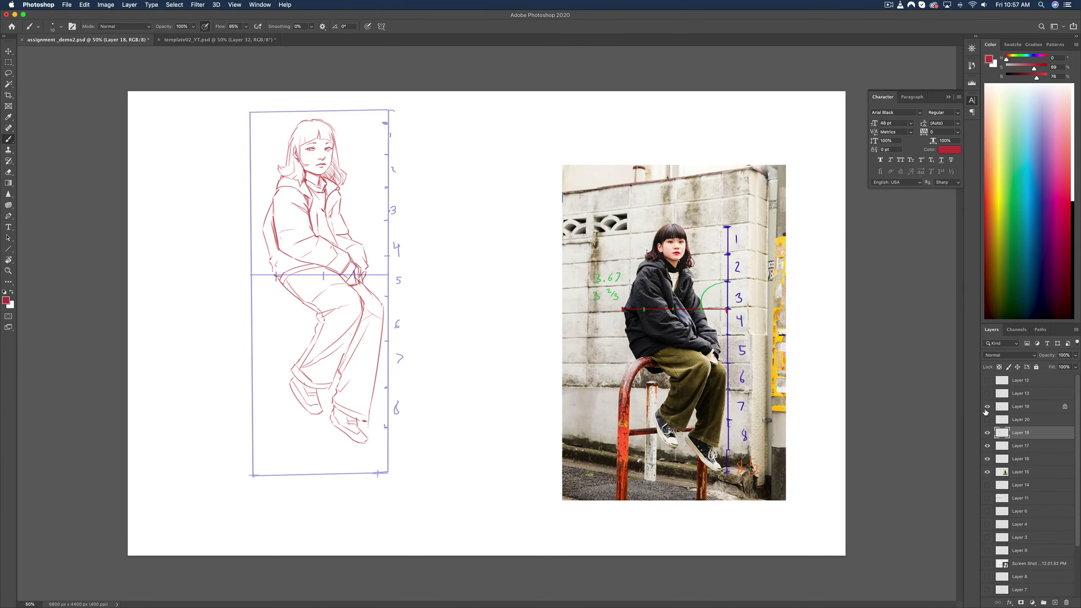
- Select Layer 19 and Layer 18 together and move the figure drawing with its proportional frame close beside the reference photo
{"action": "left_click", "coordinate": [986, 433]}
{"action": "left_click", "coordinate": [986, 432]}
{"action": "left_click", "coordinate": [1013, 407]}
{"action": "left_click", "coordinate": [1014, 433], "text": "shift"}
{"action": "key", "text": "v"}
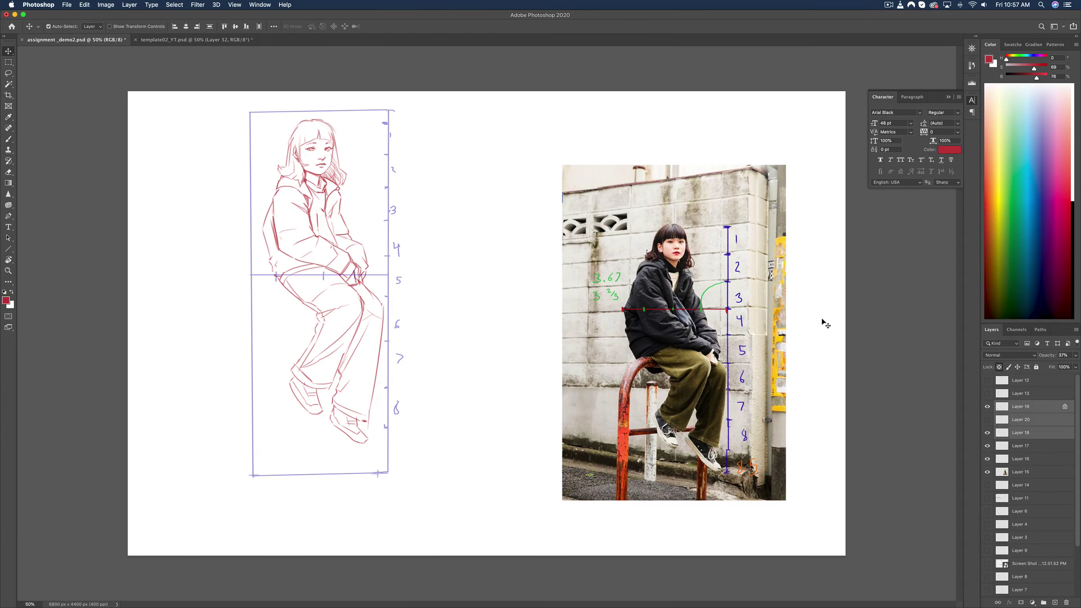
{"action": "left_click_drag", "start_coordinate": [378, 215], "coordinate": [523, 256]}
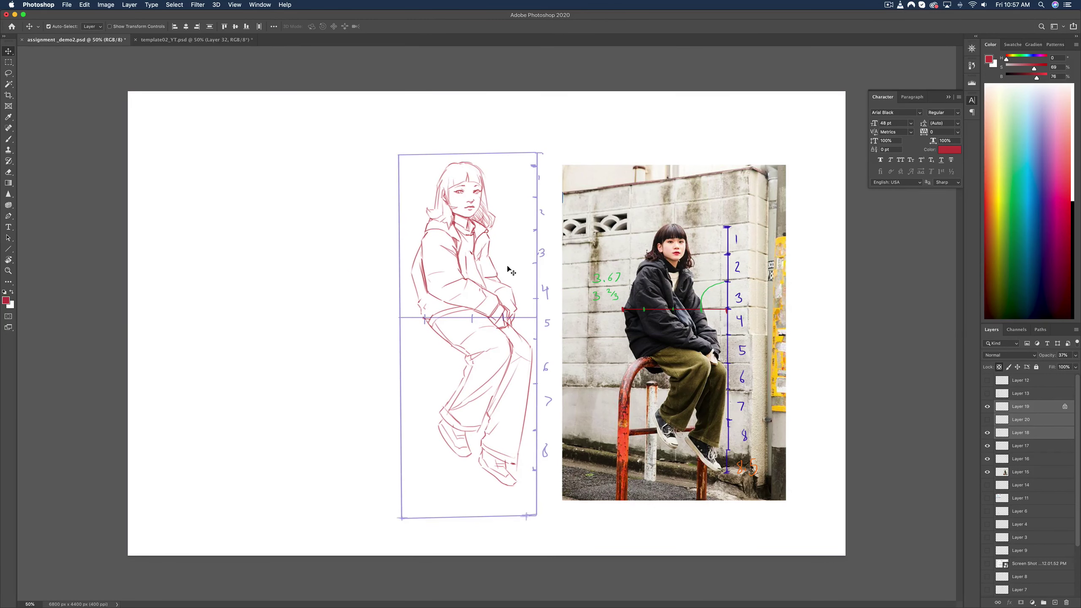
{"action": "key", "text": "b"}
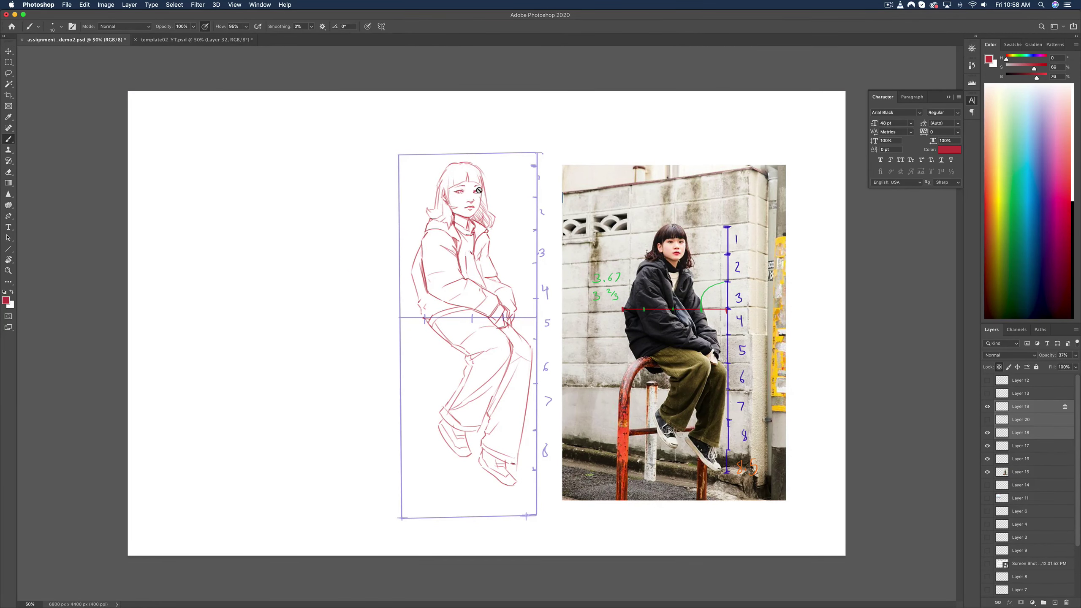
- Make Layer 18 the only active layer and try redrawing the outer hair contour from the crown down, undoing the strokes
{"action": "left_click", "coordinate": [986, 406]}
{"action": "left_click", "coordinate": [987, 406]}
{"action": "left_click", "coordinate": [1004, 433]}
{"action": "key", "text": "e"}
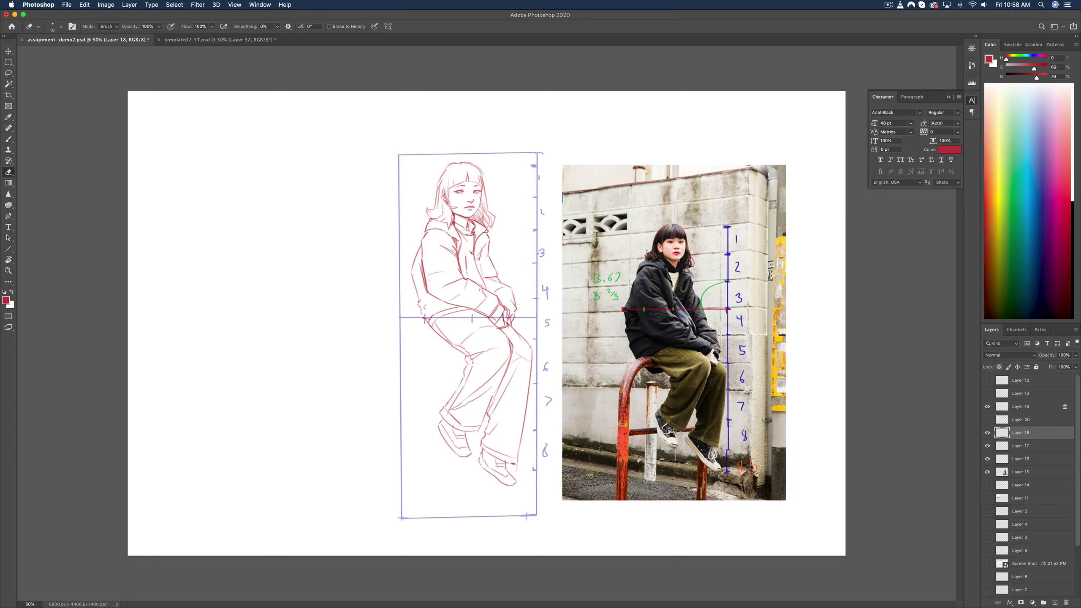
{"action": "key", "text": "b"}
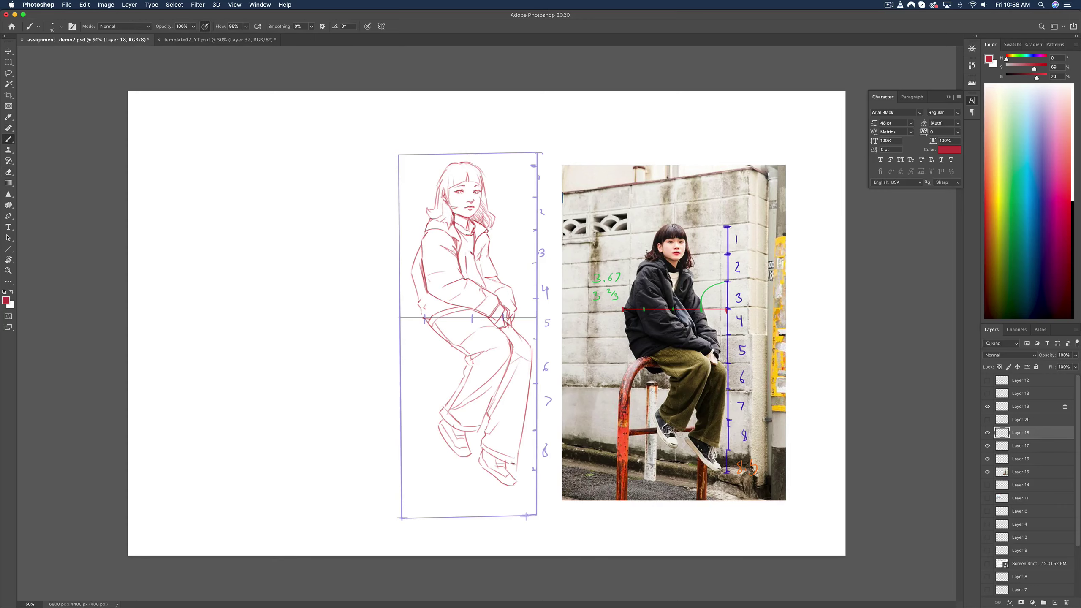
{"action": "key", "text": "super+z"}
{"action": "key", "text": "super+z"}
{"action": "left_click_drag", "start_coordinate": [449, 165], "coordinate": [435, 212]}
{"action": "key", "text": "super+z"}
{"action": "key", "text": "super+z"}
- Trim the outer hair contour between crown and cheek with a larger eraser and redraw it with the brush
{"action": "key", "text": "e"}
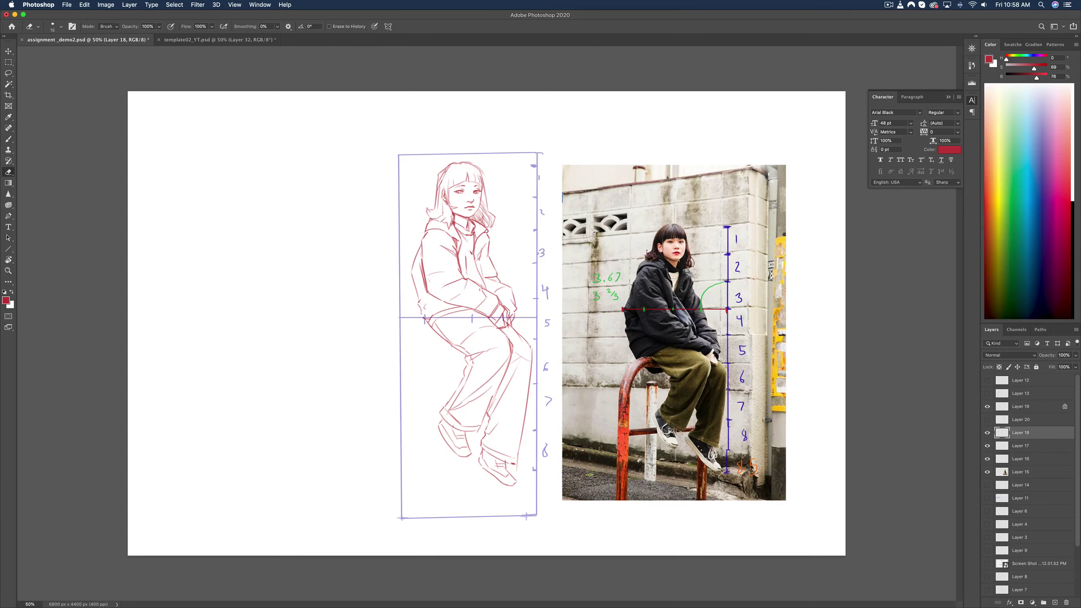
{"action": "key", "text": "bracketright"}
{"action": "left_click_drag", "start_coordinate": [447, 166], "coordinate": [438, 192]}
{"action": "key", "text": "b"}
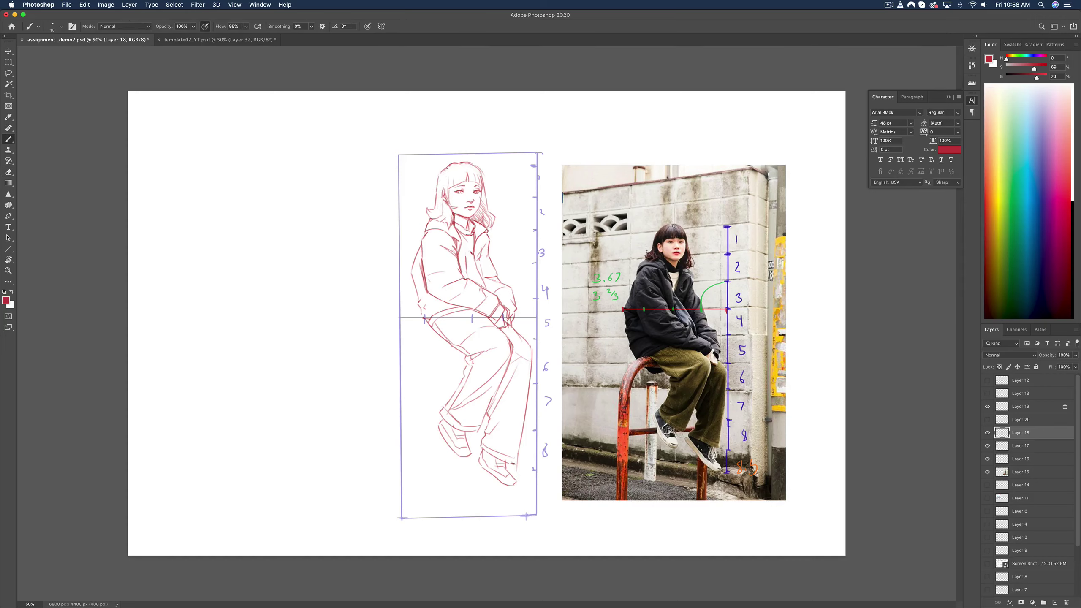
{"action": "left_click_drag", "start_coordinate": [442, 173], "coordinate": [438, 194]}
{"action": "key", "text": "e"}
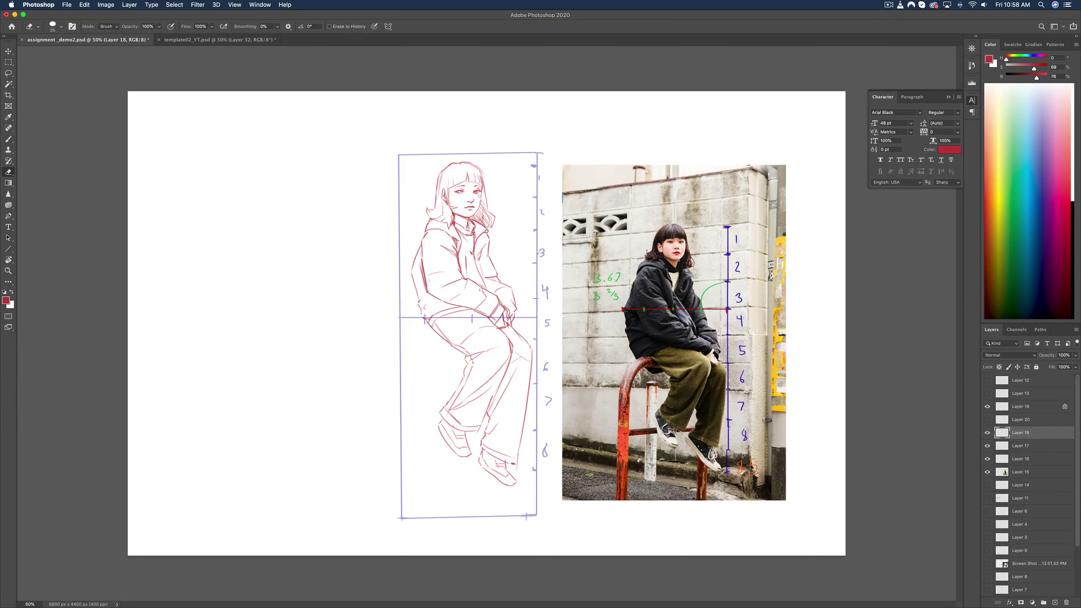
{"action": "key", "text": "b"}
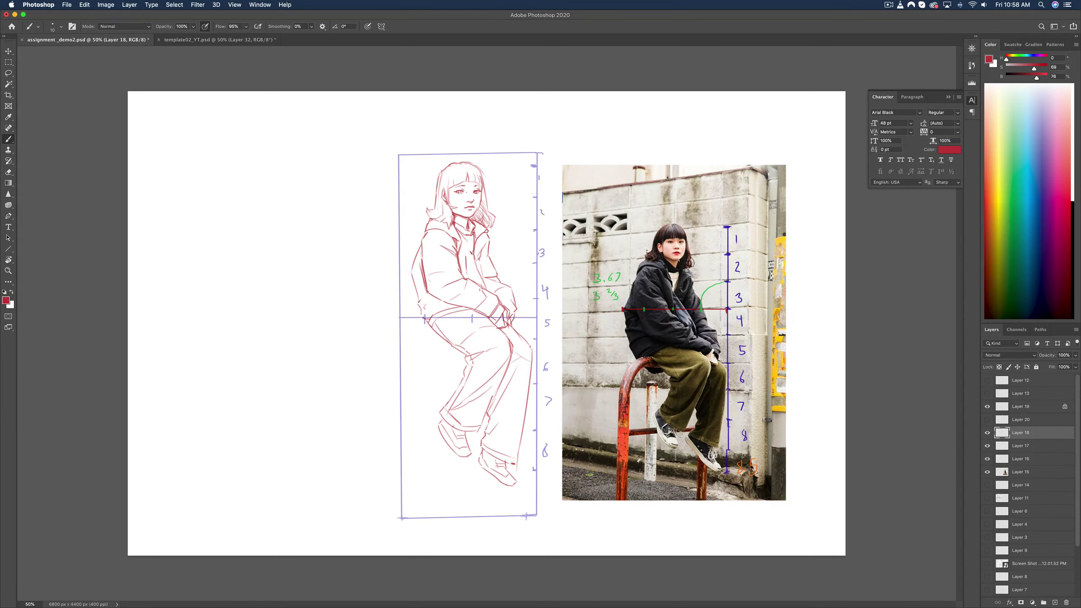
{"action": "key", "text": "r"}
{"action": "mouse_move", "coordinate": [410, 142]}
{"action": "left_mouse_down"}
{"action": "mouse_move", "coordinate": [329, 202]}
{"action": "mouse_move", "coordinate": [368, 369]}
{"action": "left_mouse_up"}
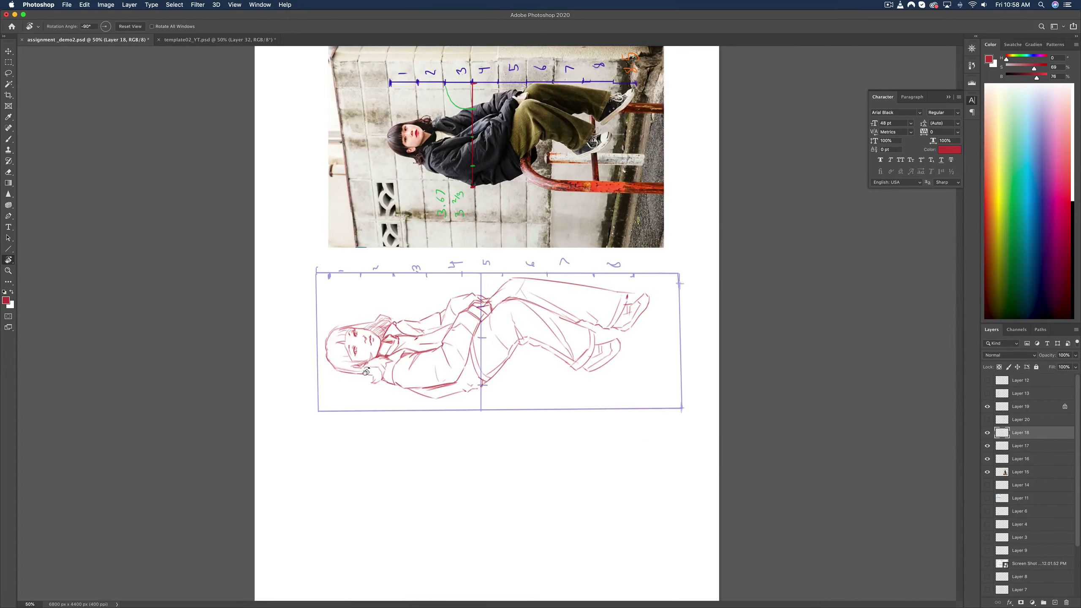
{"action": "key", "text": "Escape"}
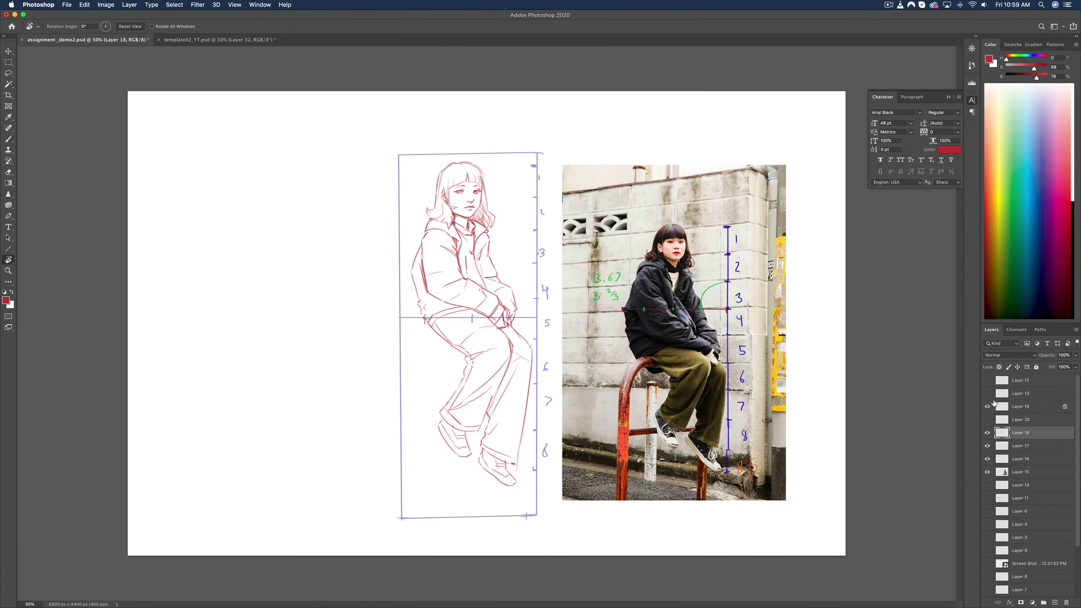
- Show the Lesson 02 assignment notes on Layer 11, move them clear of the figure drawing to review them, and hide them again
{"action": "left_click", "coordinate": [987, 498]}
{"action": "key", "text": "v"}
{"action": "left_click_drag", "start_coordinate": [262, 270], "coordinate": [245, 297]}
{"action": "key", "text": "super+z"}
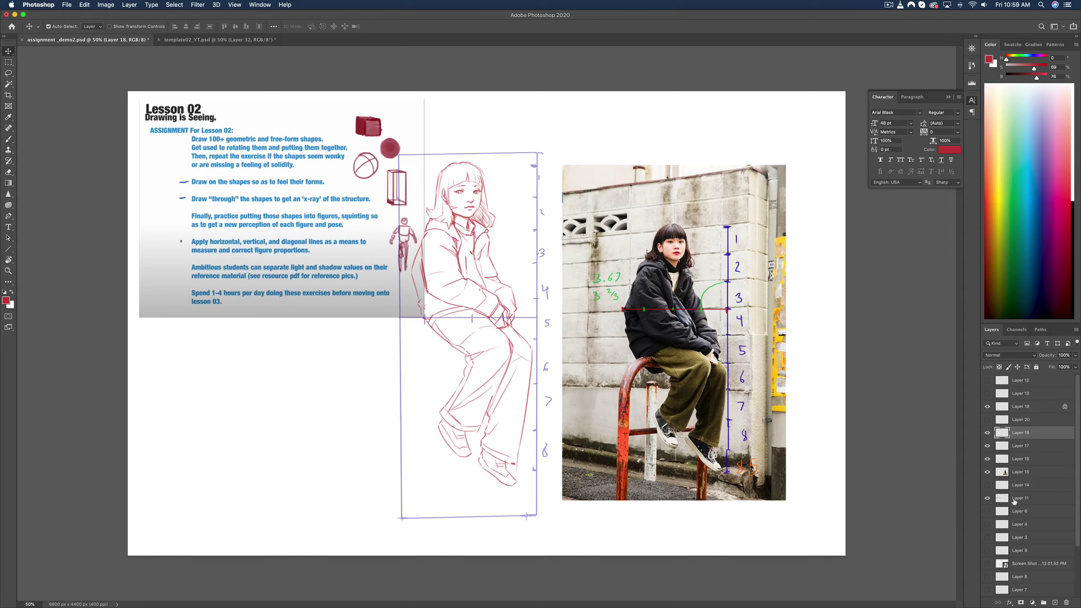
{"action": "left_click", "coordinate": [504, 297], "text": "super"}
{"action": "left_click_drag", "start_coordinate": [240, 250], "coordinate": [216, 324]}
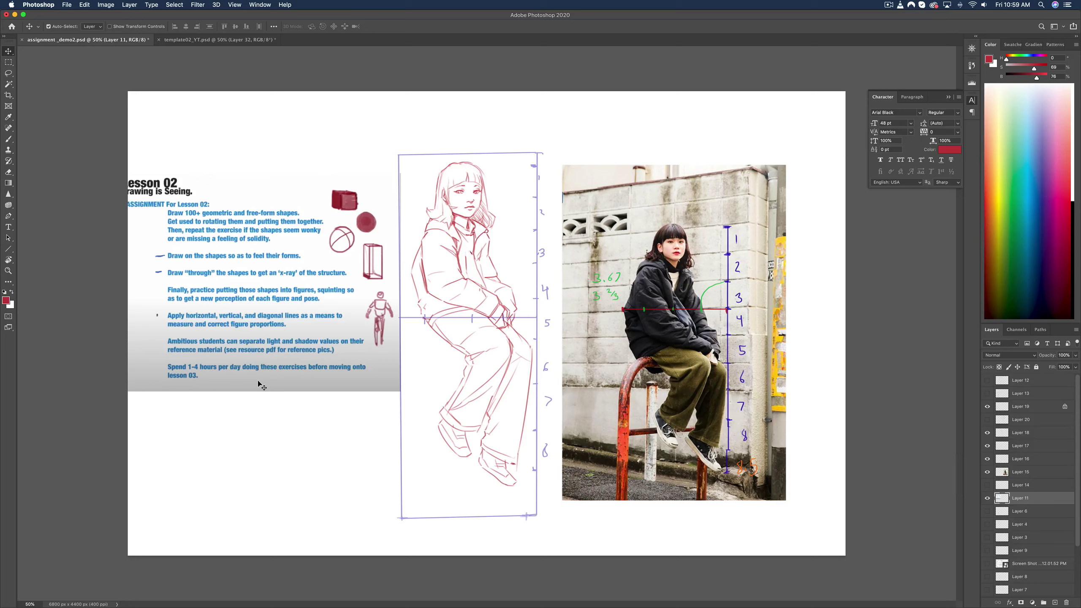
{"action": "left_click", "coordinate": [986, 498]}
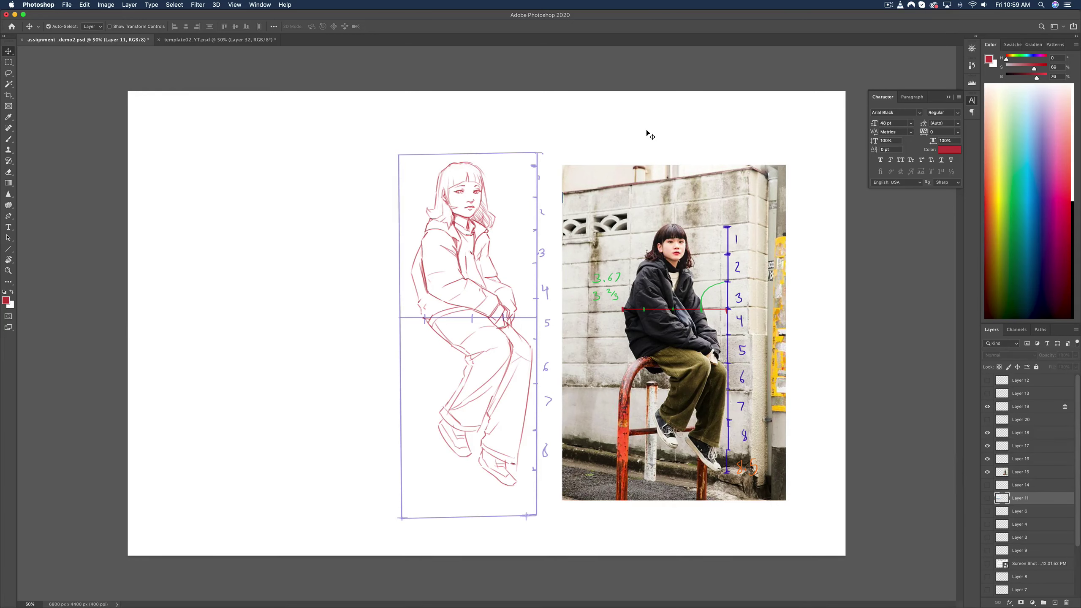